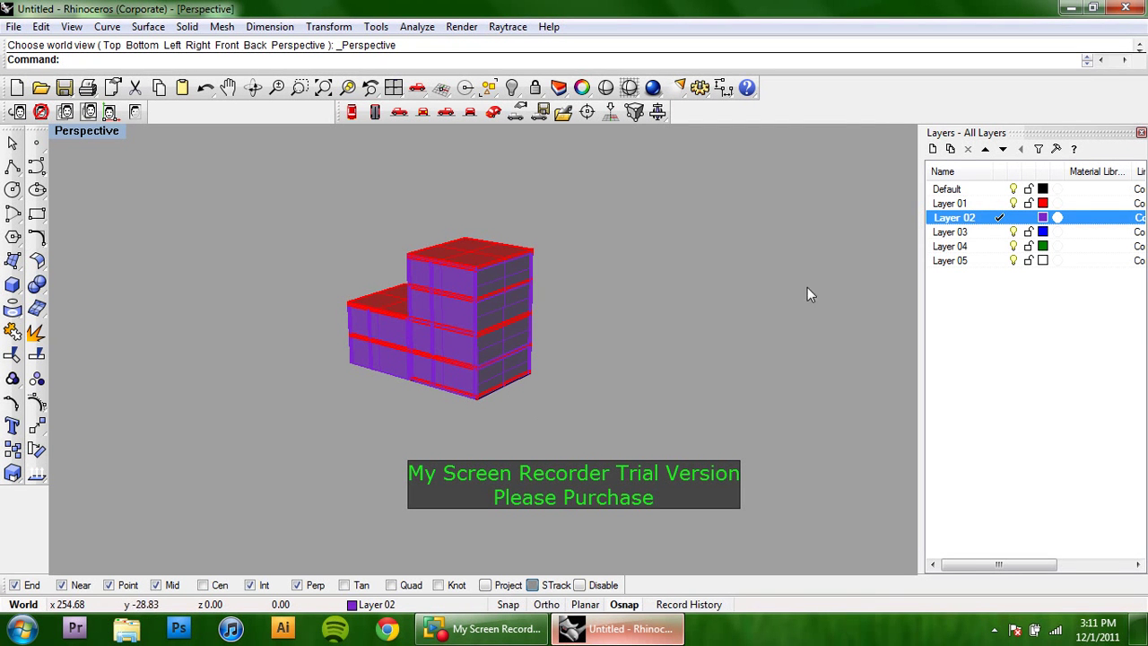
# In the Top view, draw a straight polyline diagonally across the building, extending past its upper-left and lower-right sides.
pyautogui.moveTo(632, 283); pyautogui.dragTo(594, 307, button='right')
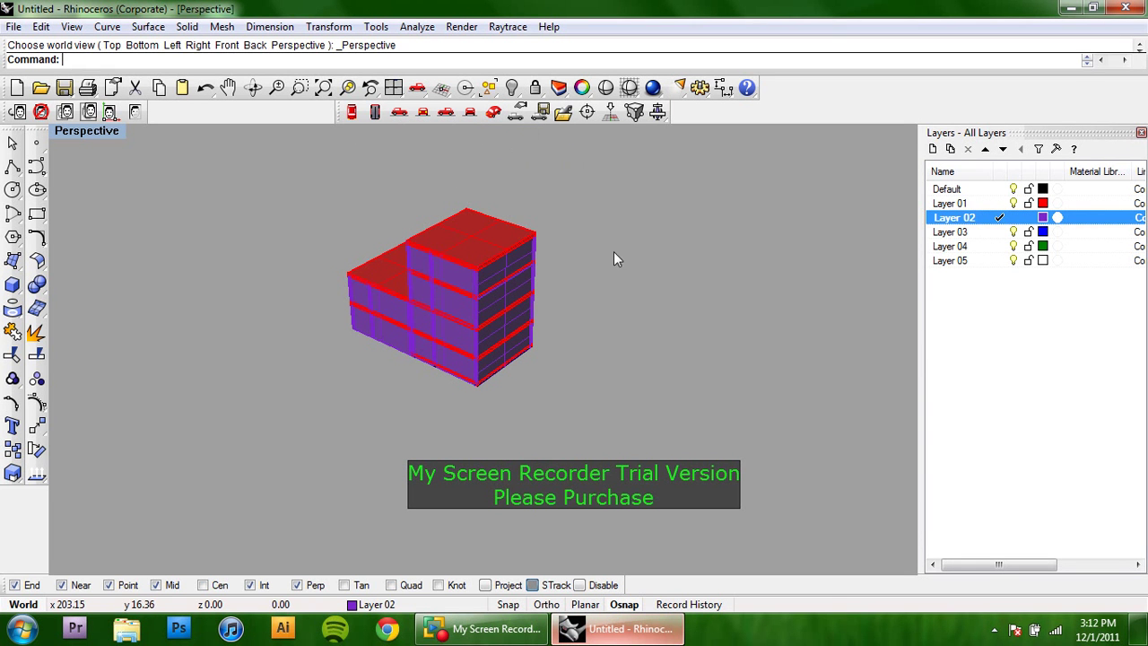
pyautogui.moveTo(588, 233); pyautogui.dragTo(493, 210, button='right')
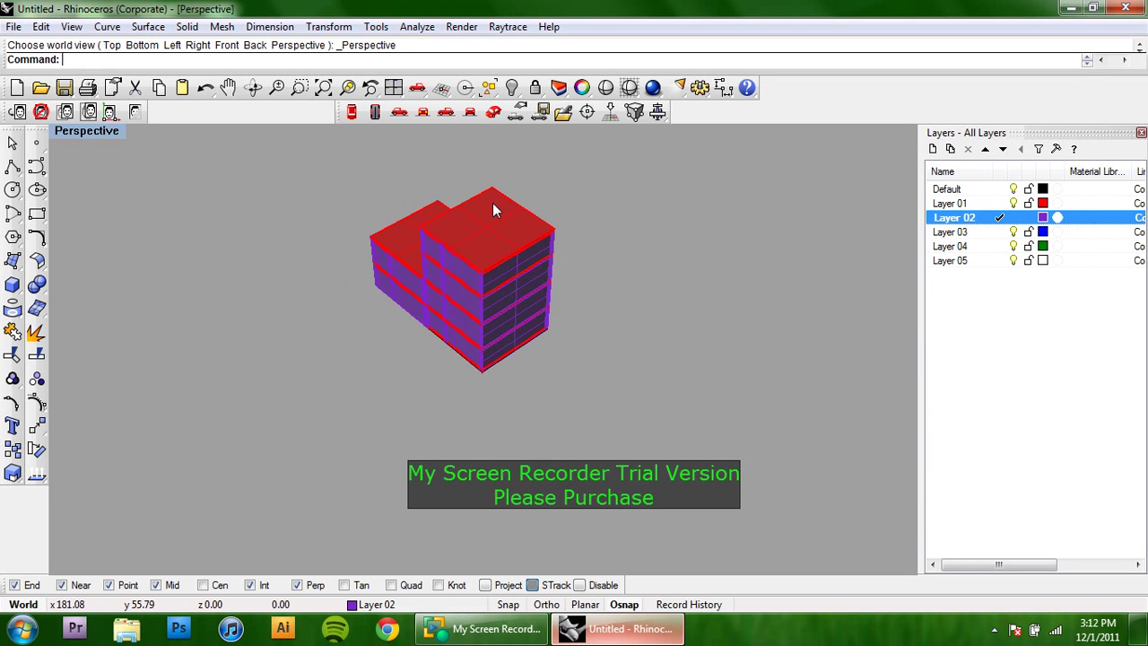
pyautogui.click(351, 111)
pyautogui.moveTo(455, 271); pyautogui.dragTo(293, 354, button='right')
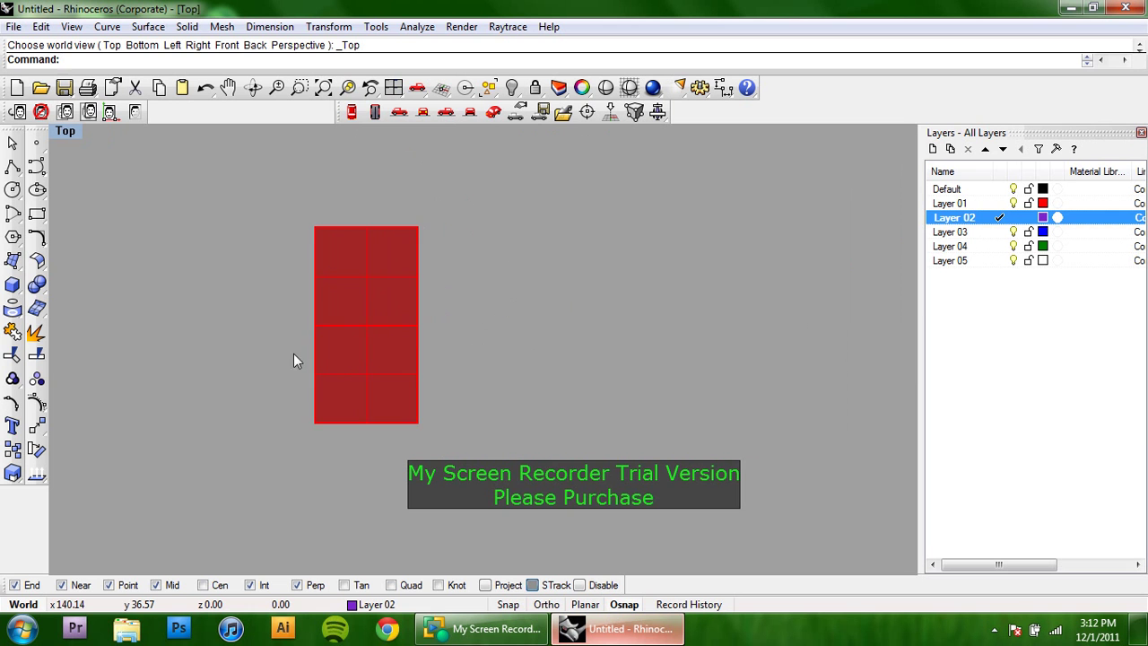
pyautogui.click(13, 167)
pyautogui.click(269, 159)
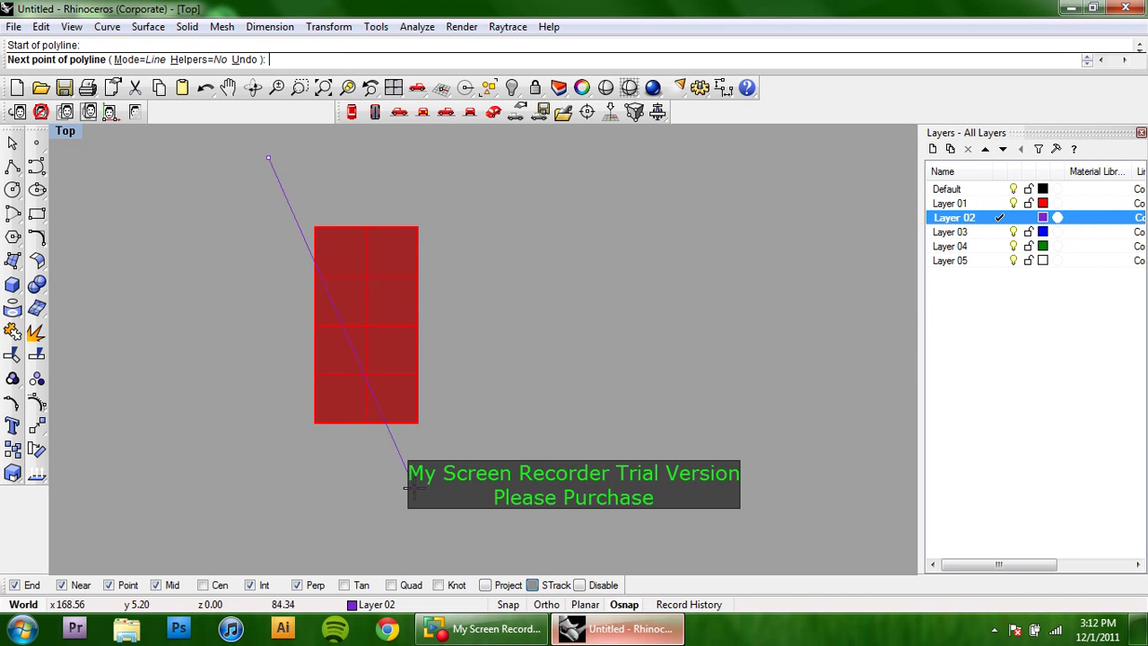
pyautogui.click(468, 551)
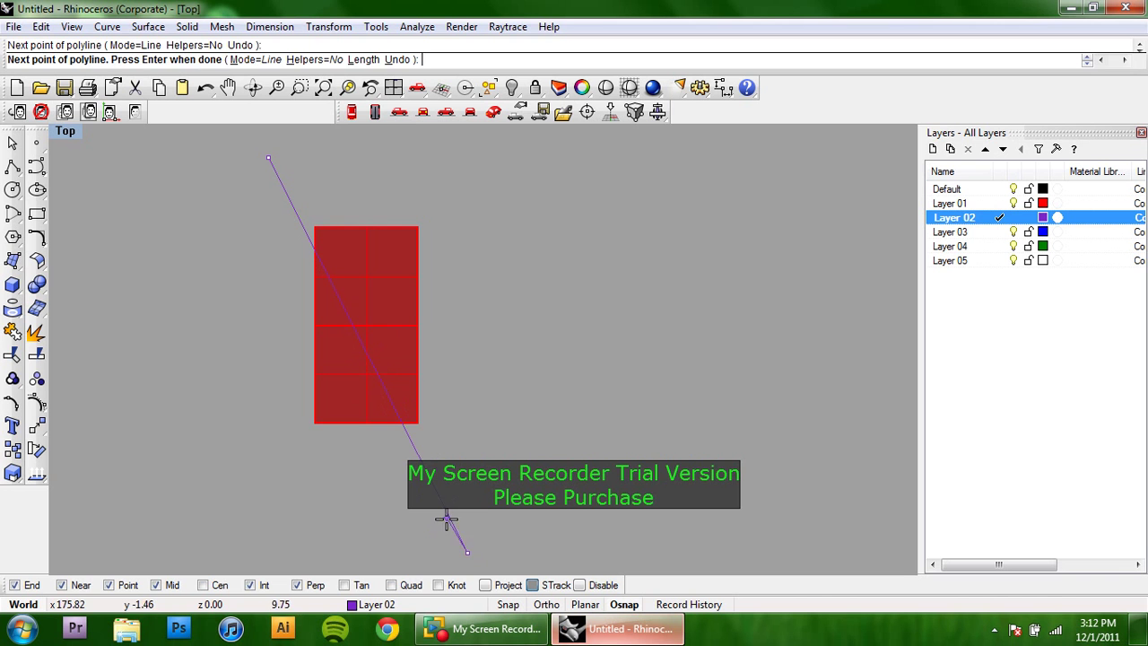
pyautogui.rightClick(448, 422)
# Create a CutPlane through all building objects, excluding the diagonal line from the selection and running the plane from one line endpoint to the other.
pyautogui.moveTo(389, 429); pyautogui.dragTo(409, 461, button='right')
pyautogui.scroll(-2, 386, 415)
pyautogui.moveTo(380, 403); pyautogui.dragTo(400, 383, button='right')
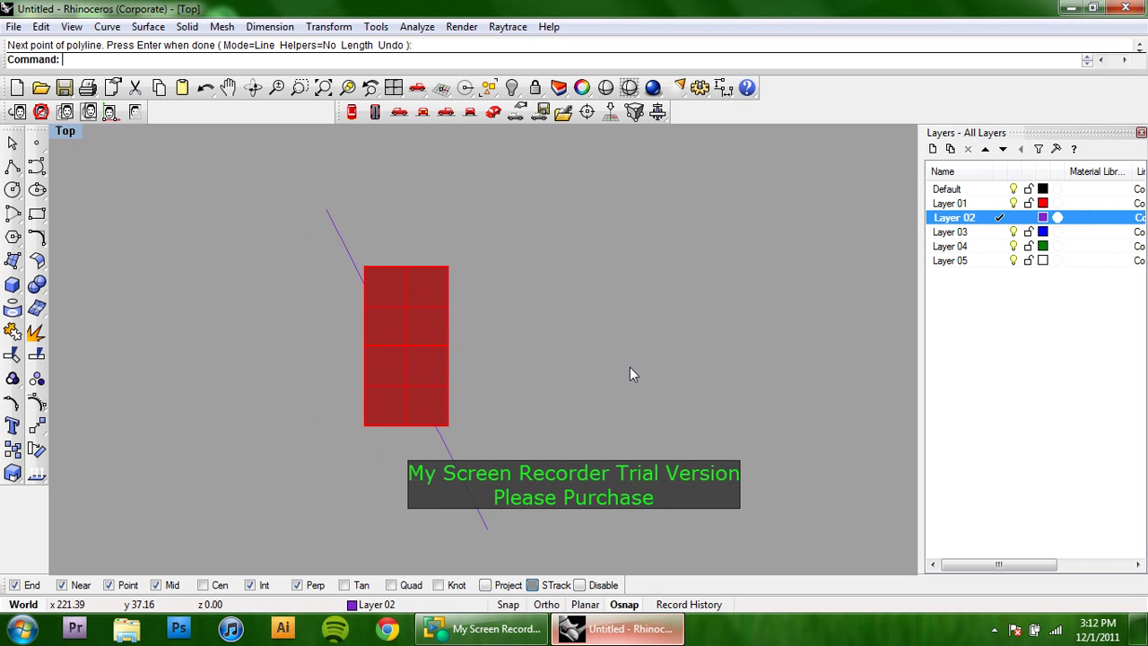
pyautogui.write('CutPlane')
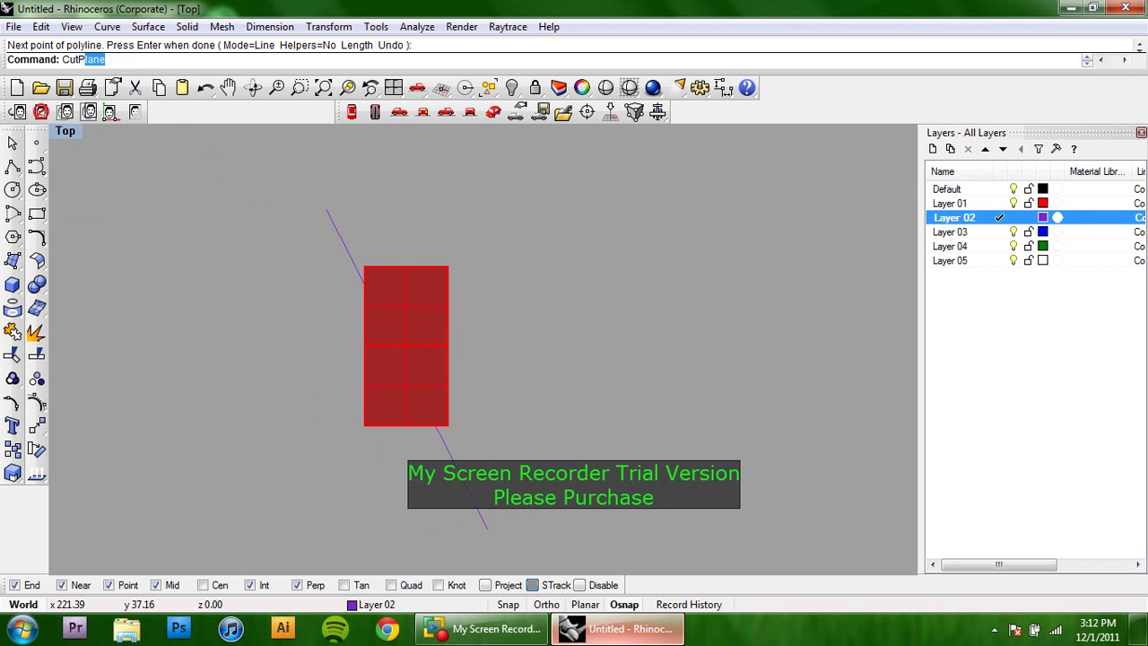
pyautogui.press('Return')
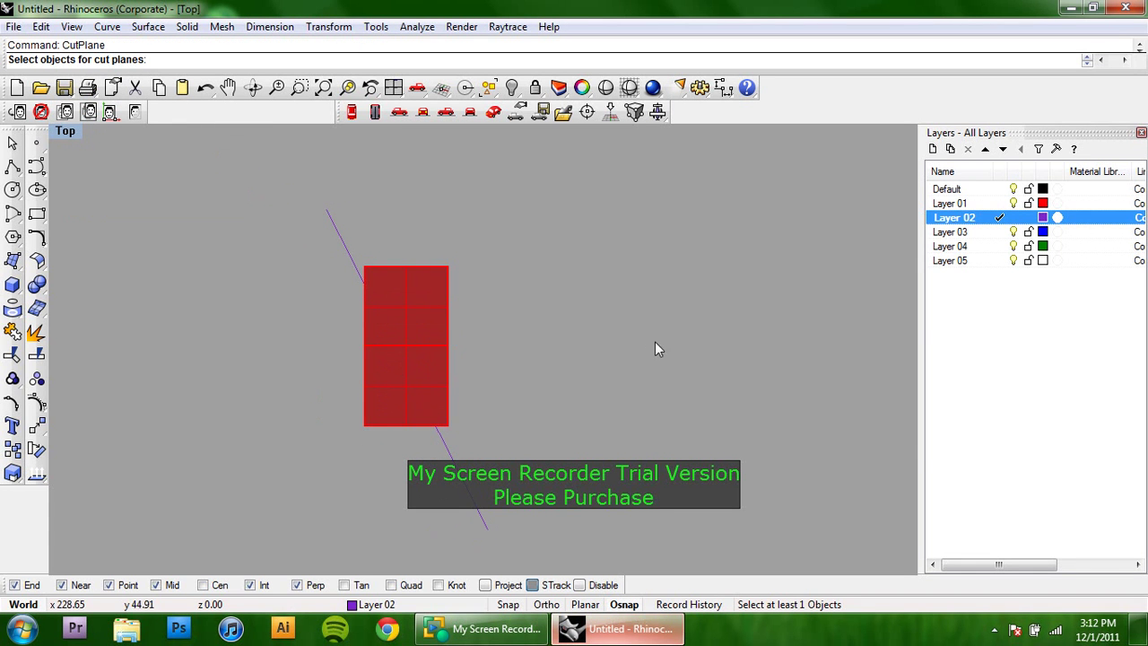
pyautogui.moveTo(632, 414); pyautogui.dragTo(507, 426)
pyautogui.moveTo(241, 269); pyautogui.dragTo(240, 268)
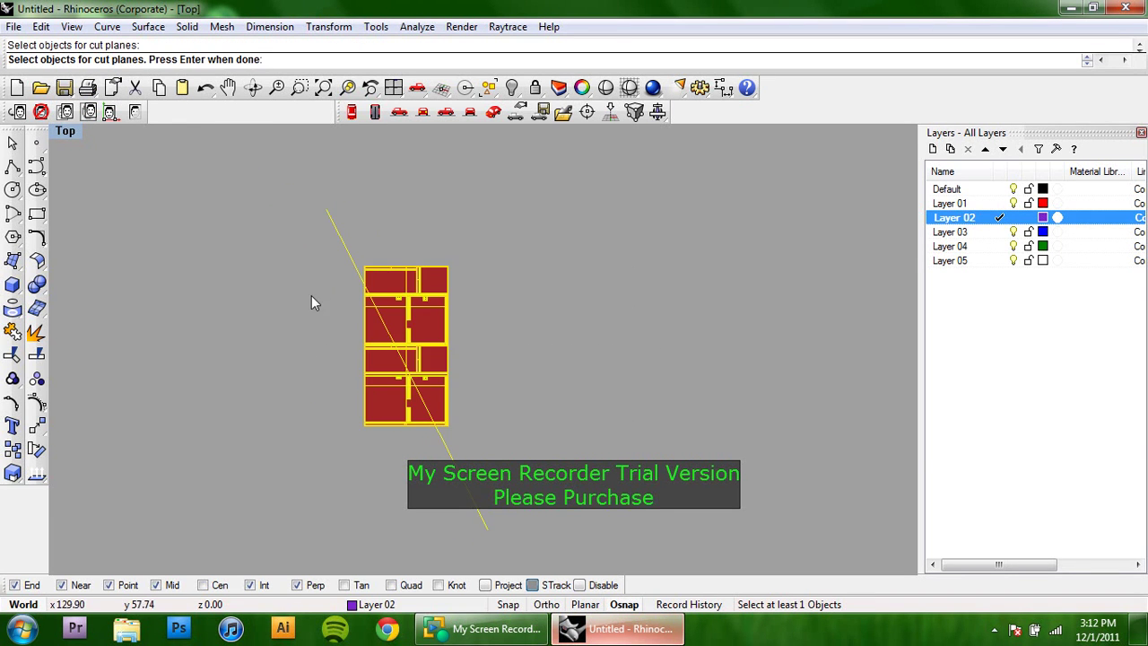
pyautogui.keyDown('ctrl'); pyautogui.click(342, 242); pyautogui.keyUp('ctrl')
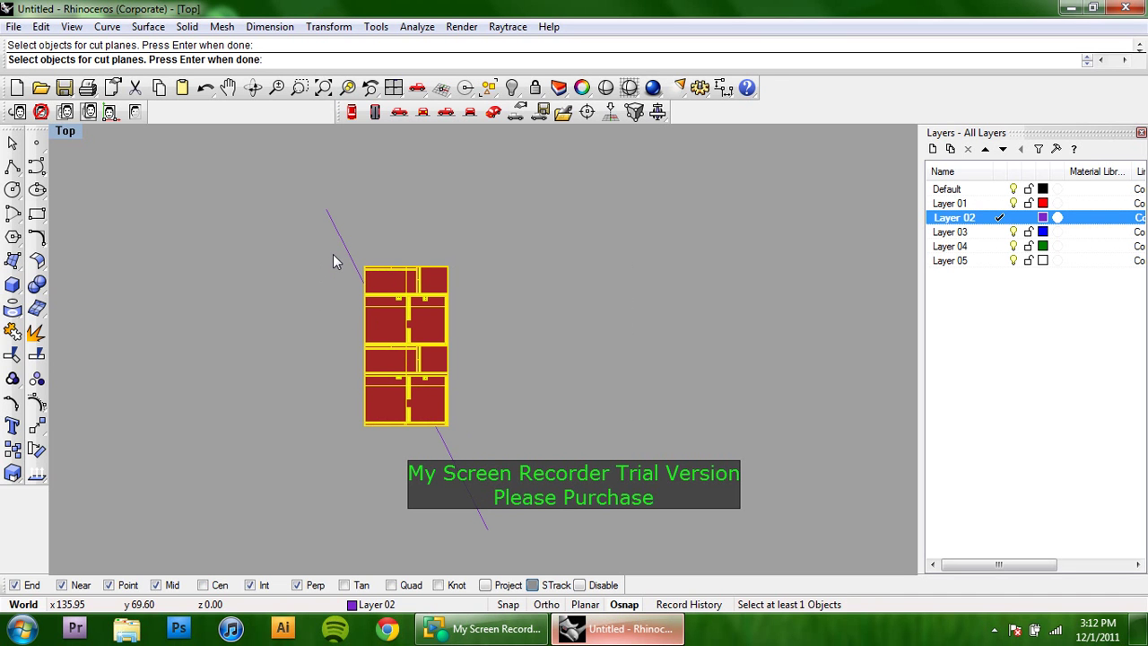
pyautogui.press('Return')
pyautogui.click(326, 210)
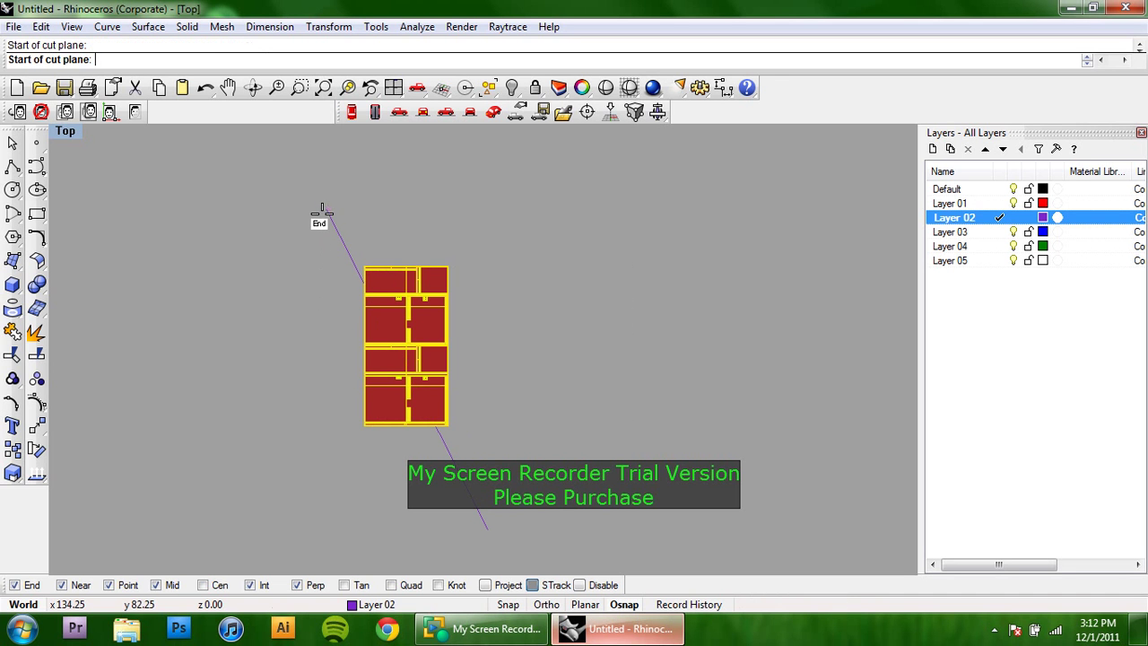
pyautogui.click(487, 535)
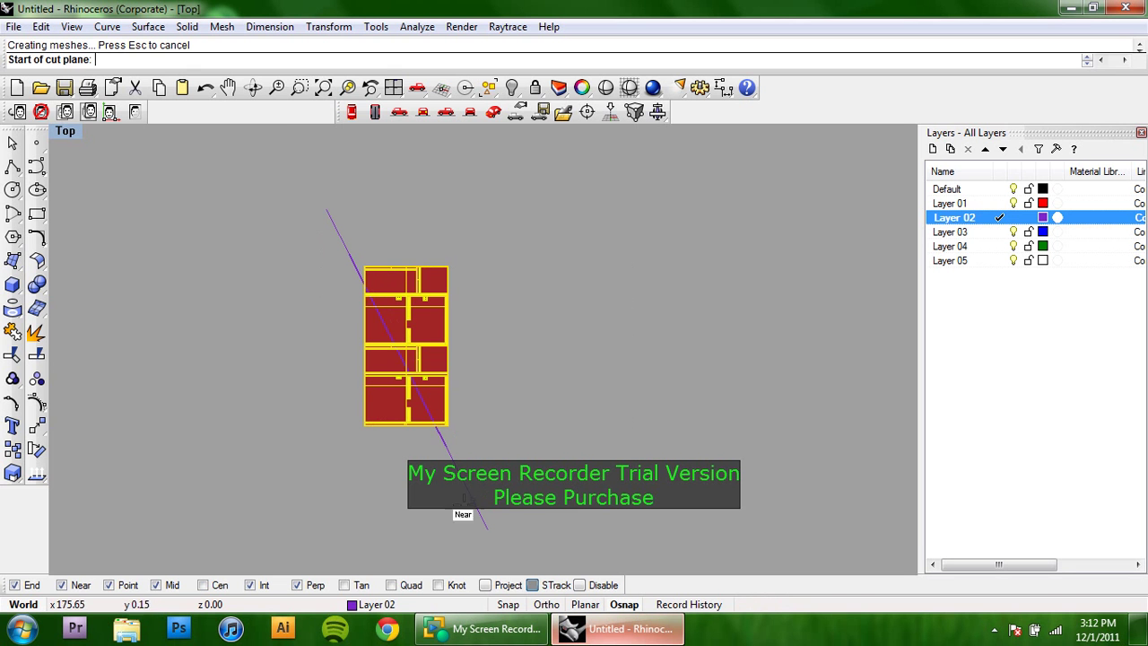
# Split all the building objects with the vertical cut plane as the cutting object.
pyautogui.click(494, 117)
pyautogui.moveTo(520, 305); pyautogui.dragTo(381, 251, button='right')
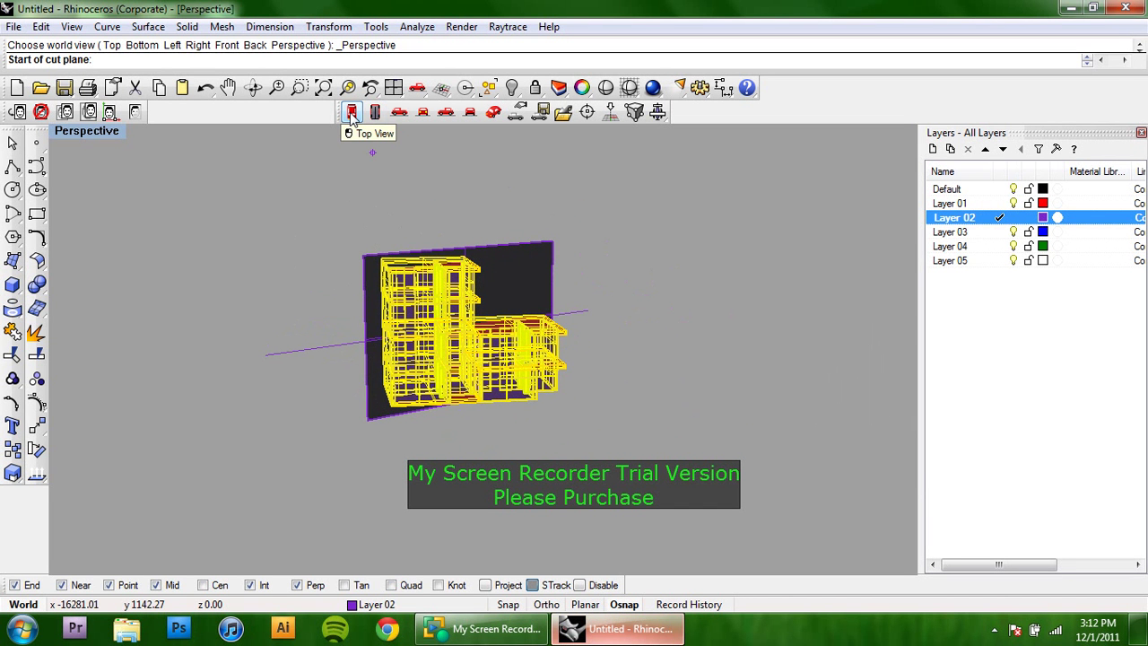
pyautogui.click(352, 112)
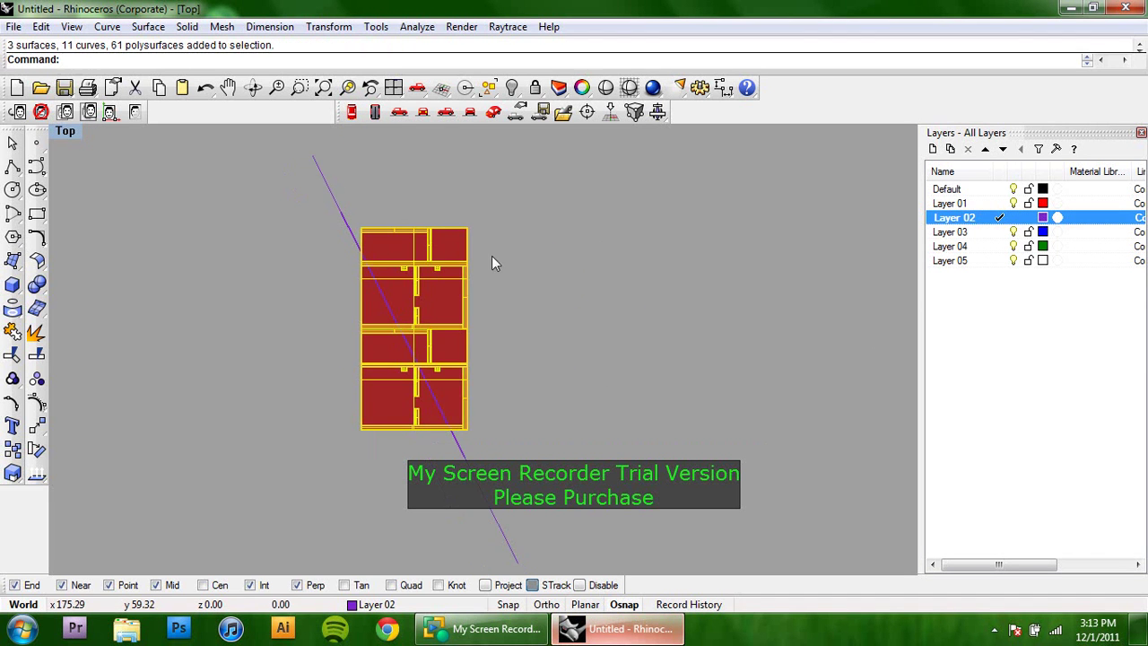
pyautogui.moveTo(589, 396); pyautogui.dragTo(617, 381, button='right')
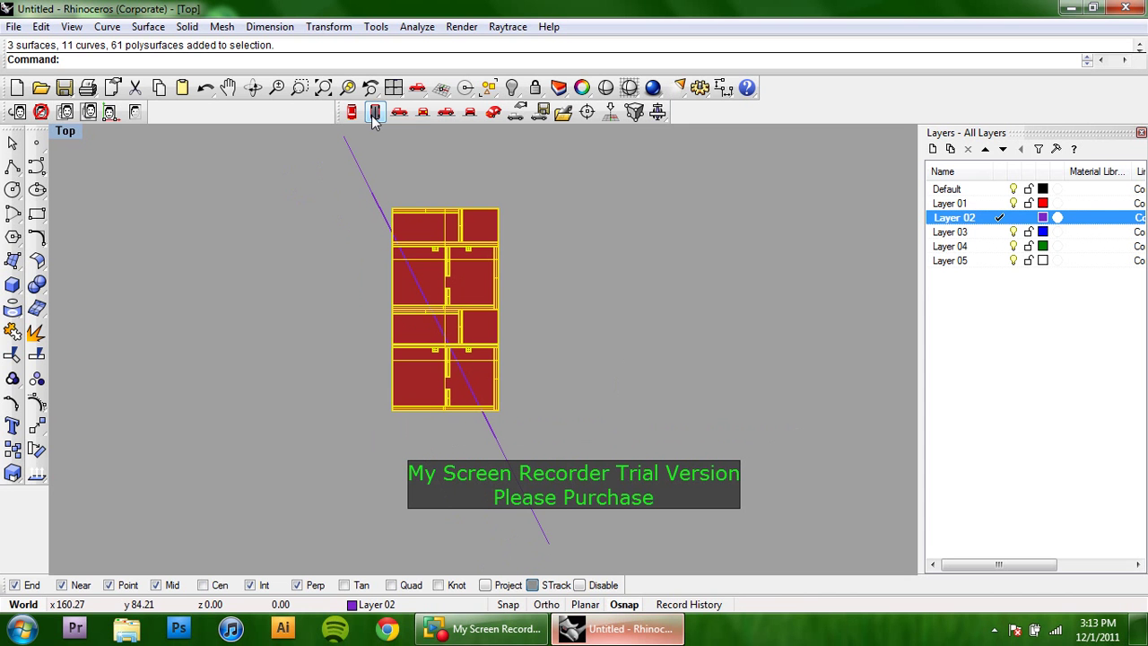
pyautogui.write('Split')
pyautogui.press('Return')
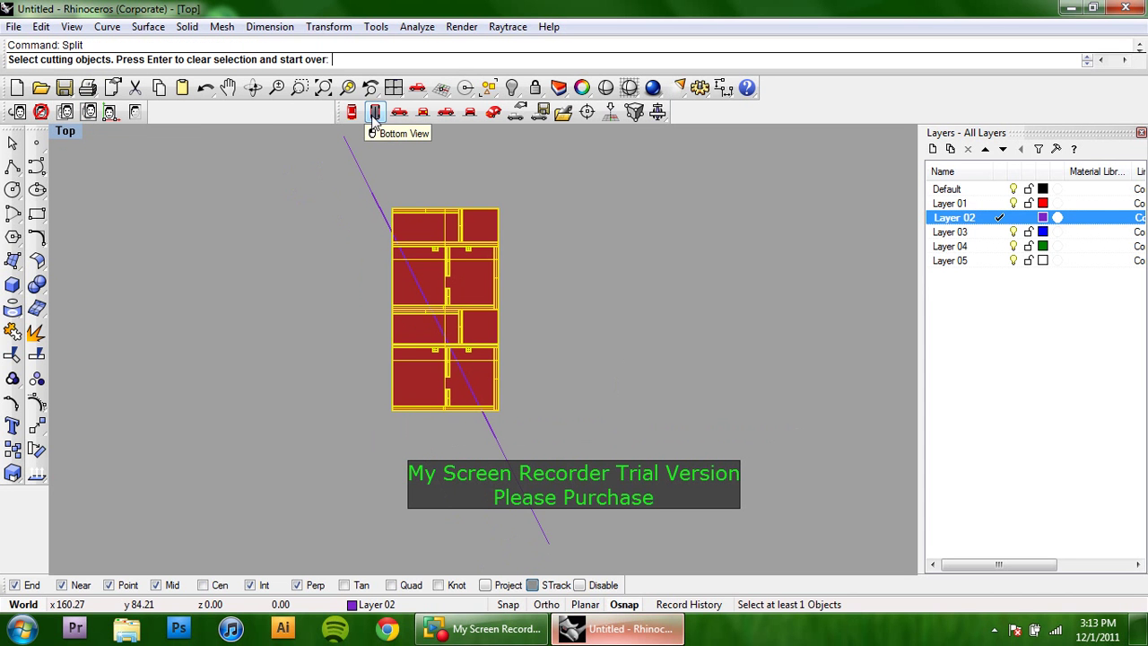
pyautogui.click(493, 111)
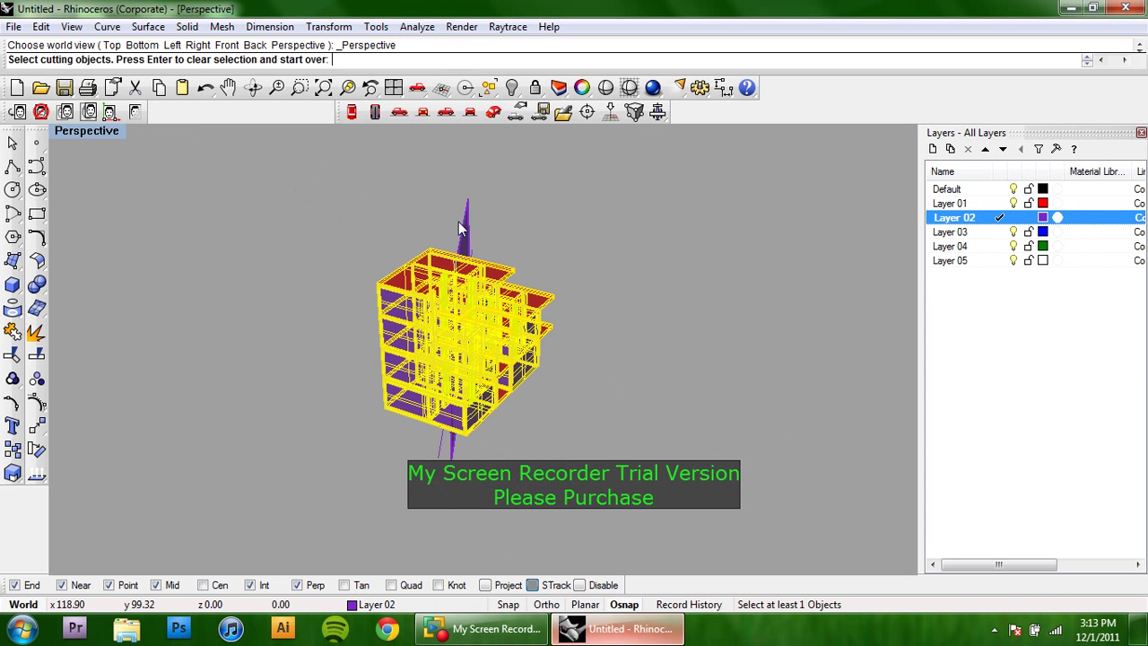
pyautogui.moveTo(499, 260); pyautogui.dragTo(536, 318, button='right')
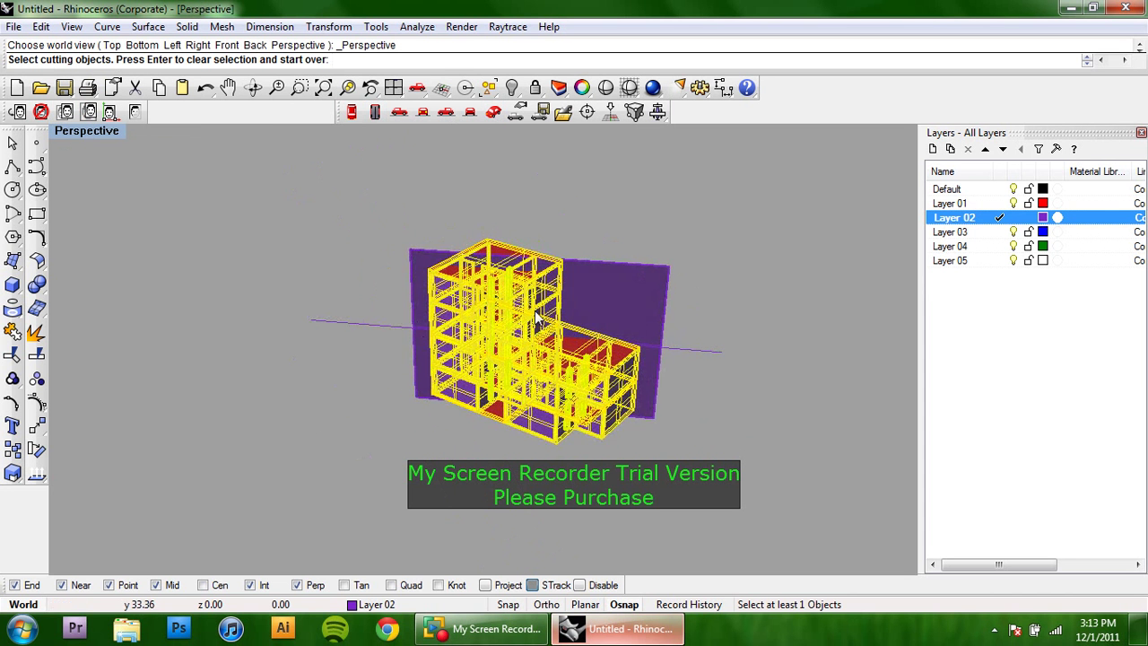
pyautogui.click(610, 305)
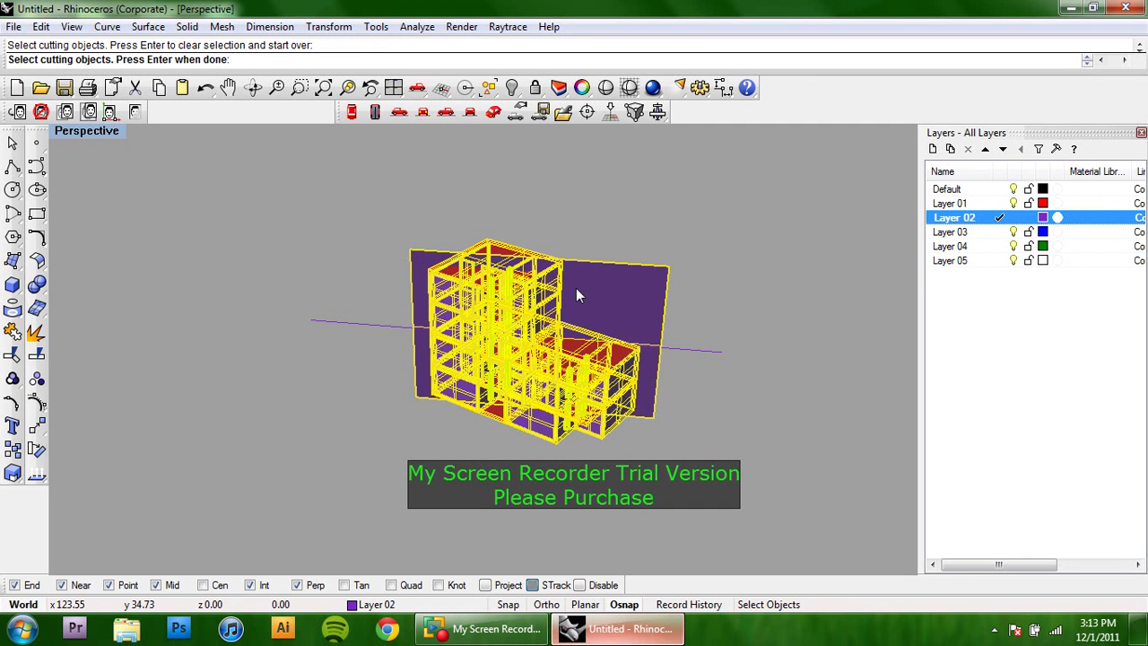
pyautogui.press('Return')
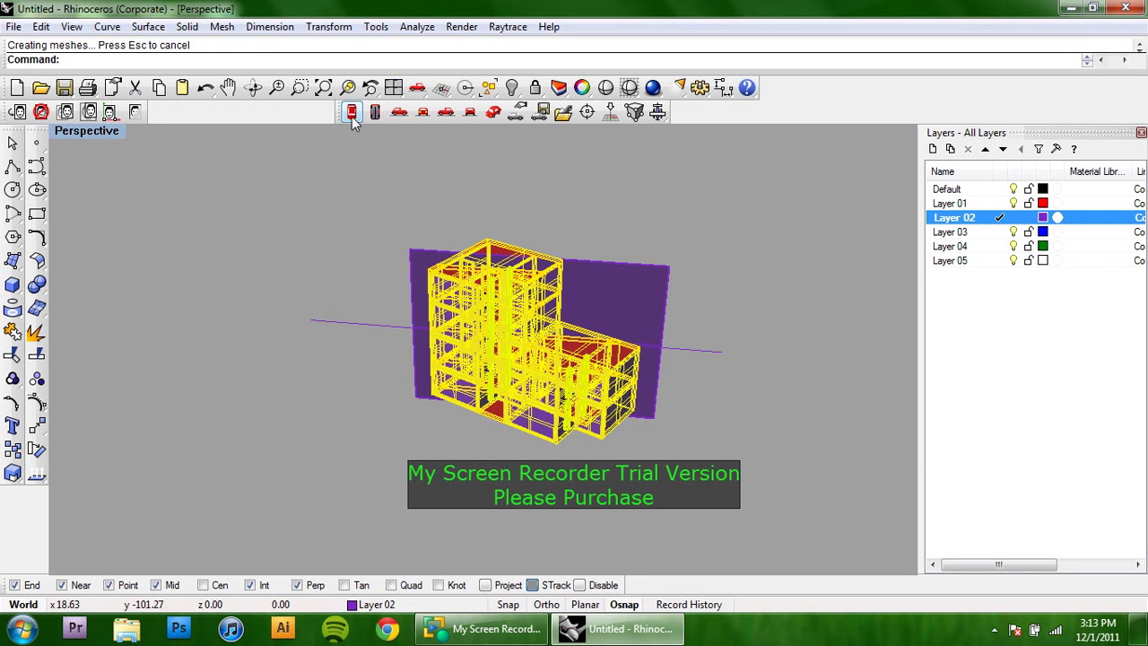
# Cap the open faces of the split building pieces.
pyautogui.moveTo(356, 431); pyautogui.dragTo(547, 522, button='right')
pyautogui.write('Ca')
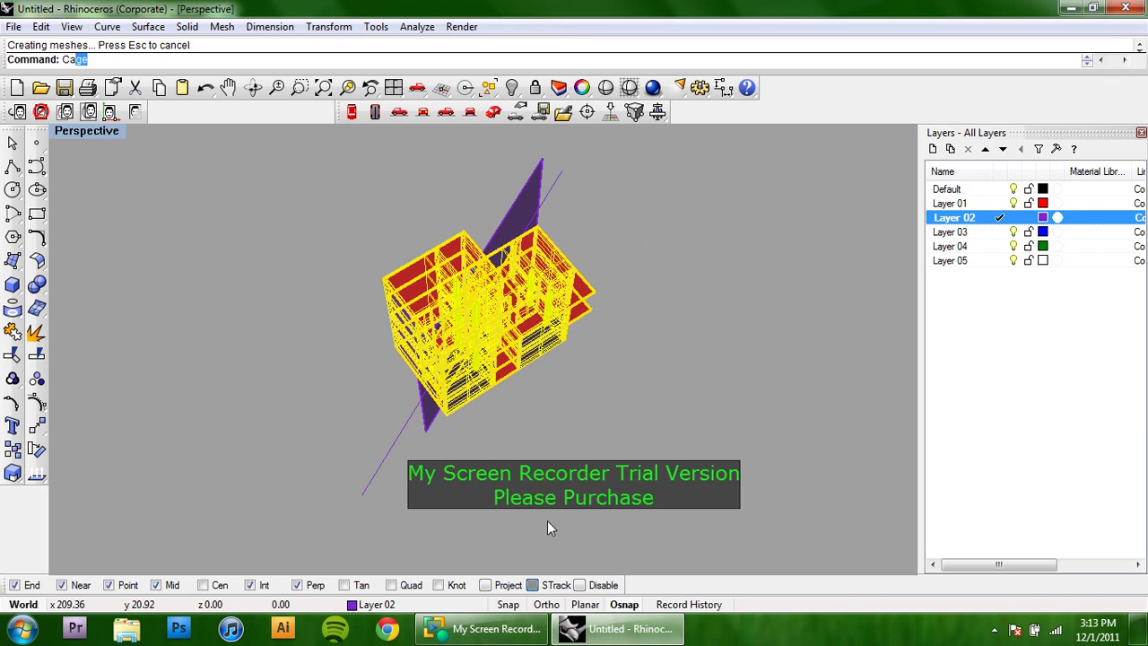
pyautogui.write('p')
pyautogui.press('Return')
# In the Top view, delete the enclosed building pieces on the left side of the diagonal cut plane.
pyautogui.moveTo(489, 225); pyautogui.dragTo(628, 503, button='right')
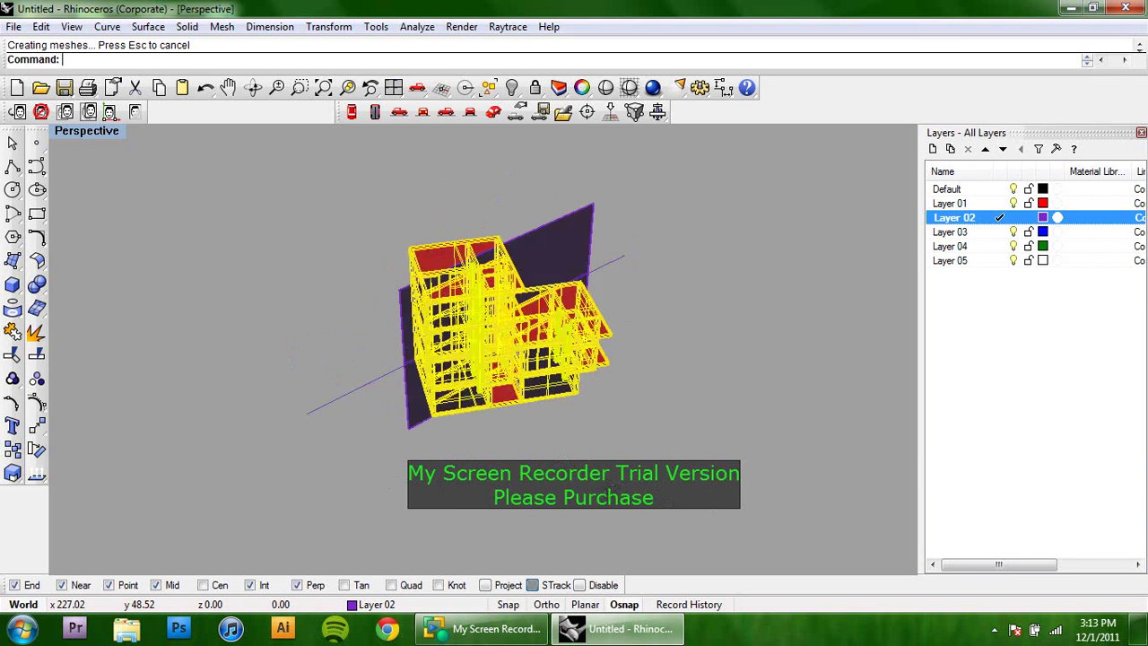
pyautogui.moveTo(484, 334)
pyautogui.mouseDown(button='right')
pyautogui.moveTo(628, 502)
pyautogui.moveTo(491, 345)
pyautogui.mouseUp(button='right')
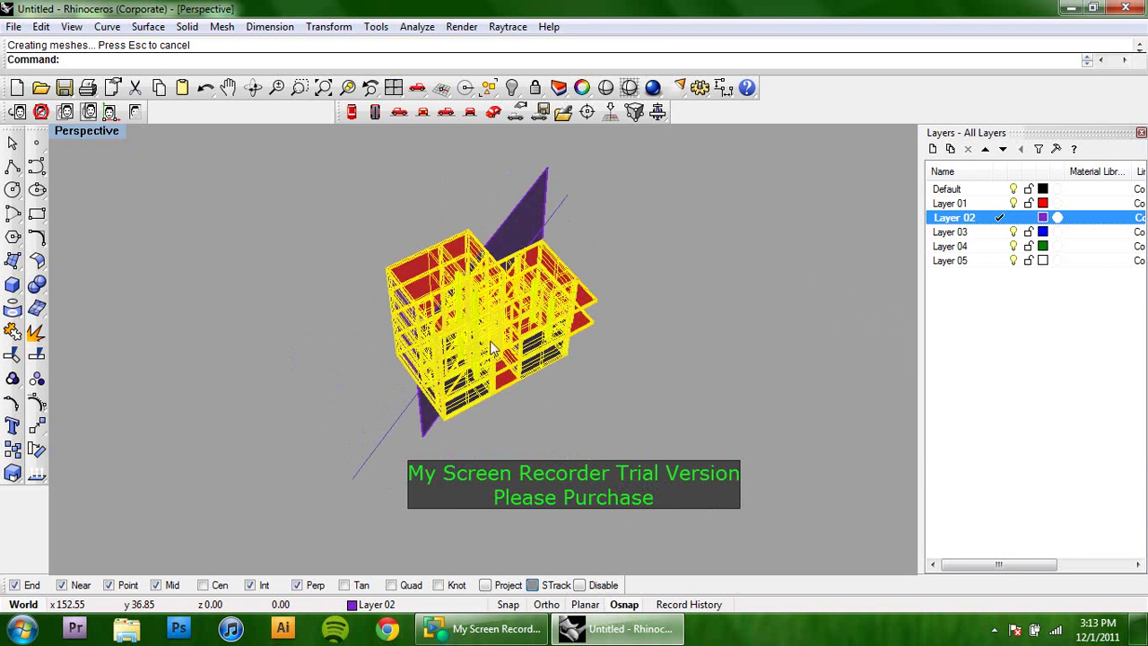
pyautogui.click(351, 112)
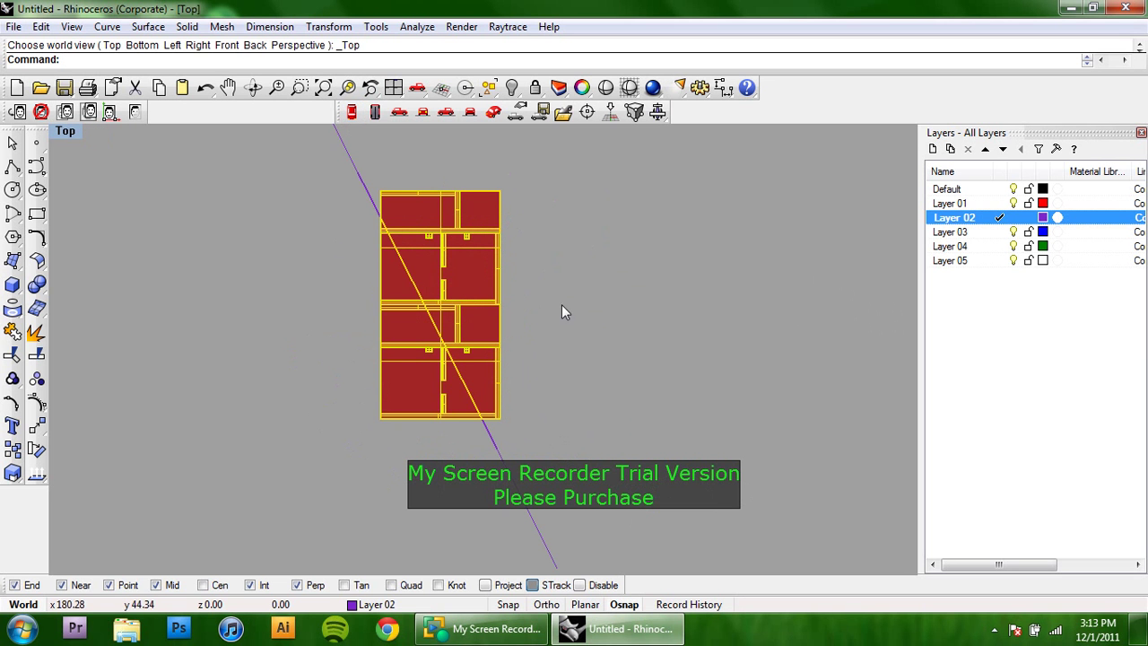
pyautogui.press('Right')
pyautogui.press('Right')
pyautogui.press('Right')
pyautogui.press('Right')
pyautogui.press('Right')
pyautogui.press('Right')
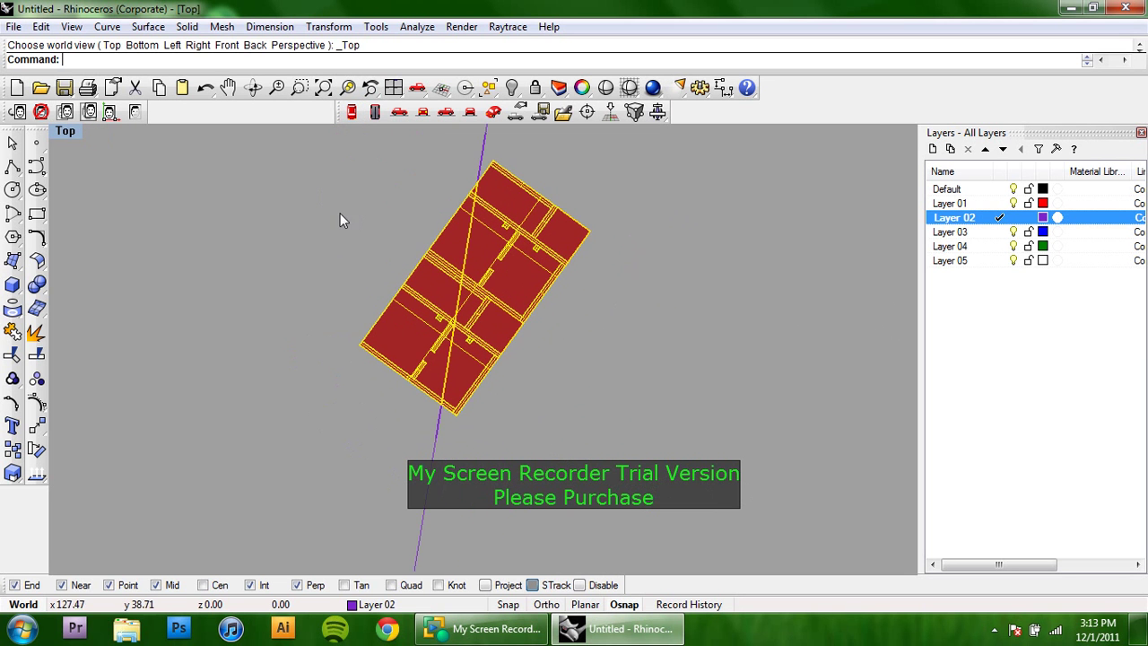
pyautogui.press('Left')
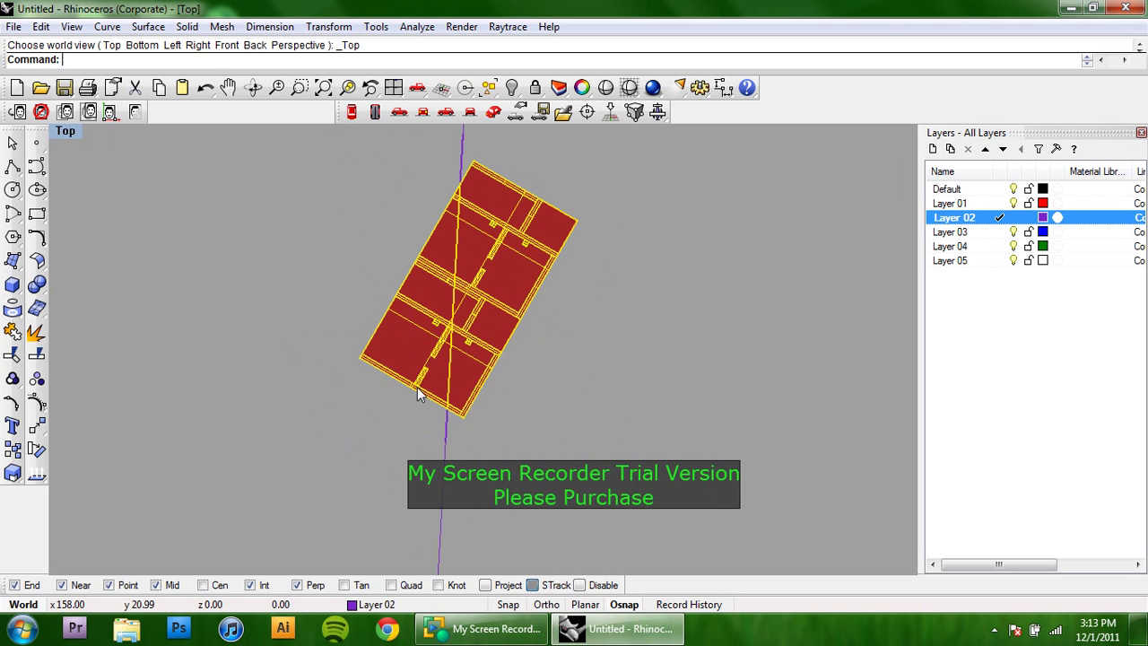
pyautogui.click(424, 453)
pyautogui.moveTo(426, 456); pyautogui.dragTo(335, 116)
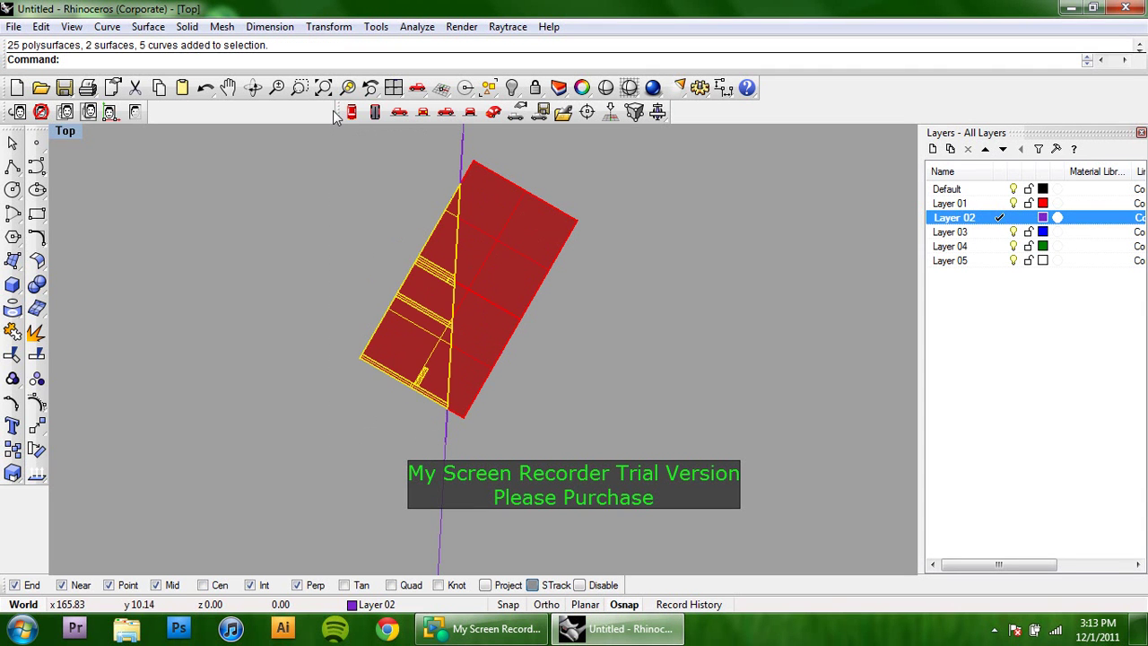
pyautogui.press('Delete')
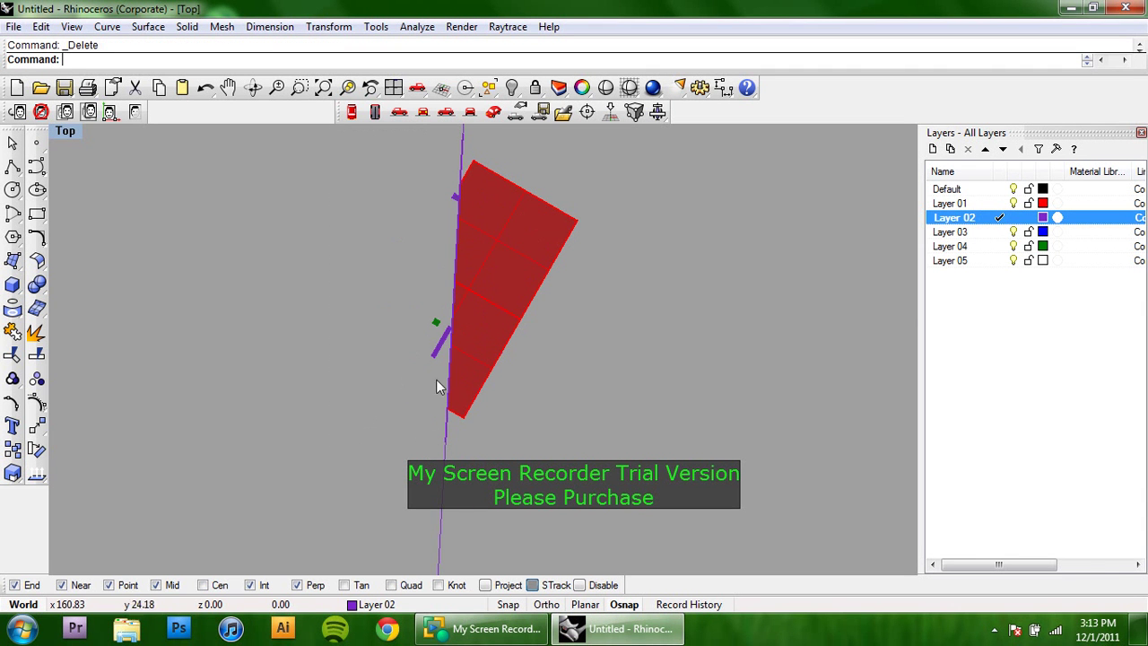
# Delete the leftover wall and column fragments that still protrude on the removed side of the cut.
pyautogui.moveTo(430, 362); pyautogui.dragTo(402, 292)
pyautogui.press('Delete')
pyautogui.moveTo(450, 208); pyautogui.dragTo(427, 240, button='right')
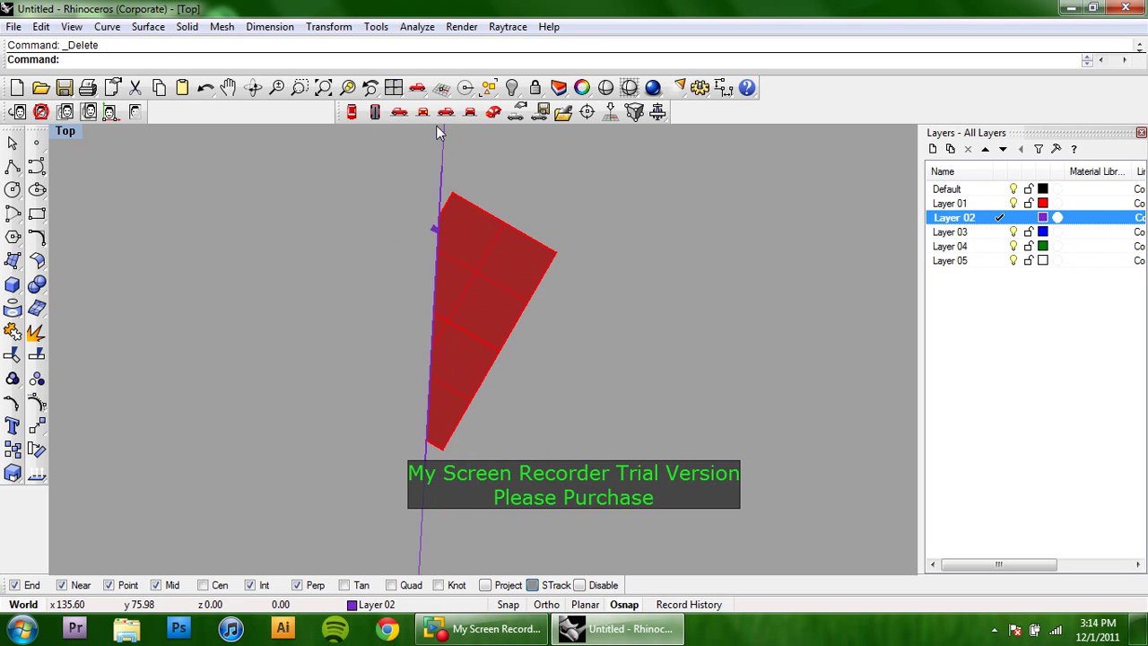
pyautogui.scroll(10, 426, 159)
pyautogui.moveTo(382, 288); pyautogui.dragTo(380, 288)
pyautogui.press('Delete')
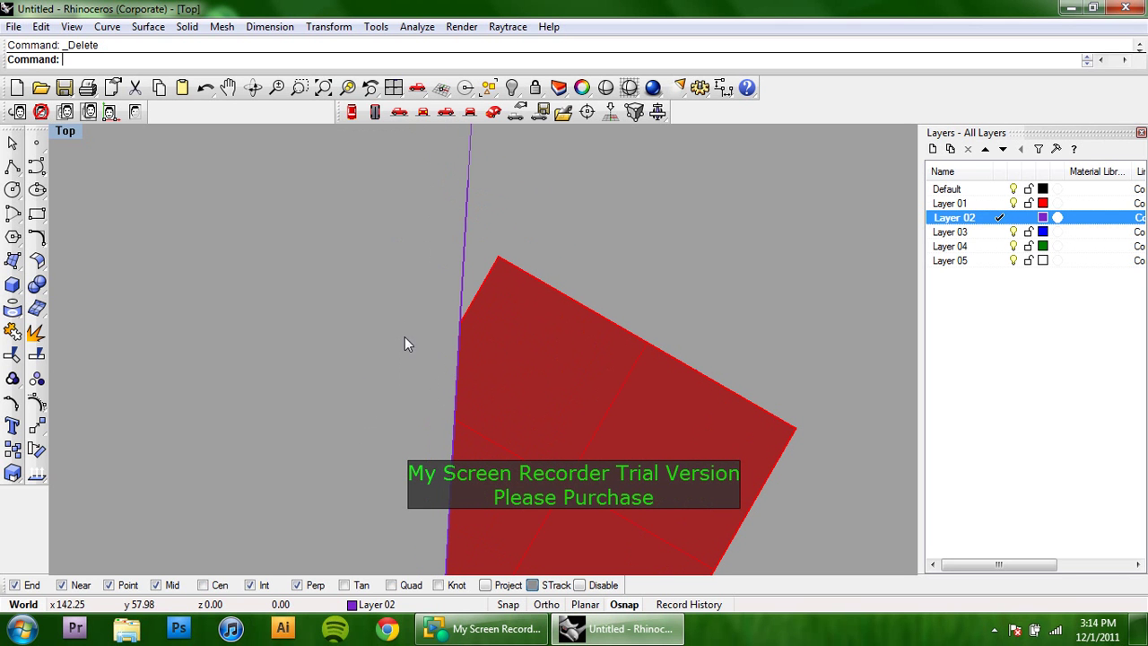
# Delete the cut plane surface in the Perspective view, exposing the interior of the remaining building.
pyautogui.moveTo(405, 324); pyautogui.dragTo(374, 300, button='right')
pyautogui.click(490, 113)
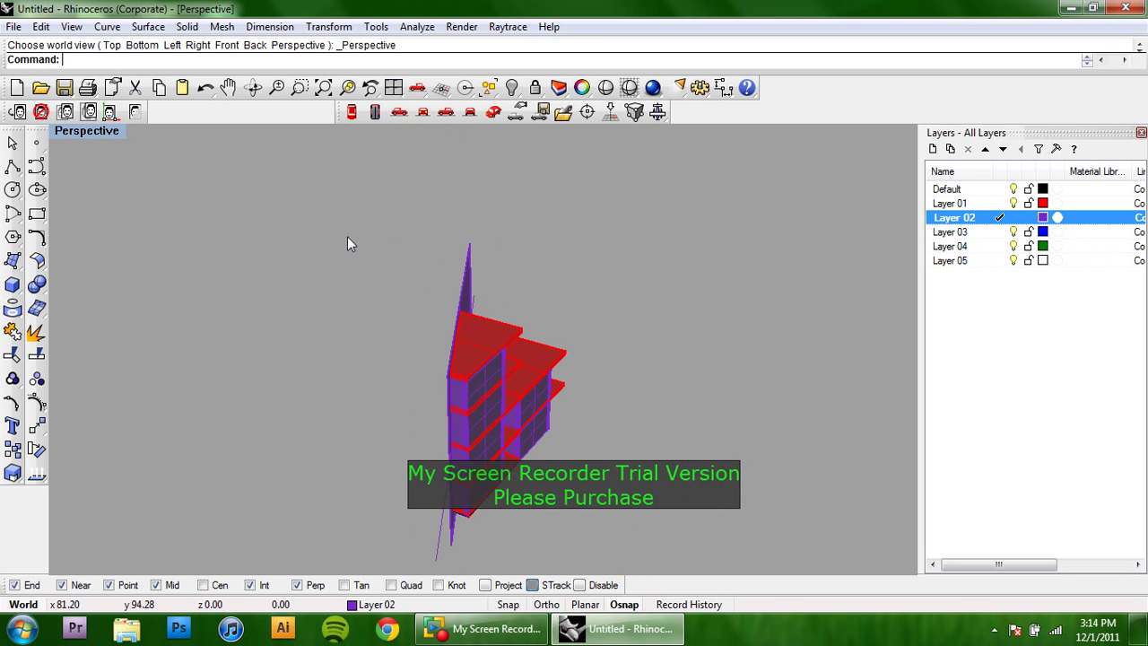
pyautogui.moveTo(349, 244); pyautogui.dragTo(374, 373, button='right')
pyautogui.click(446, 318)
pyautogui.press('Delete')
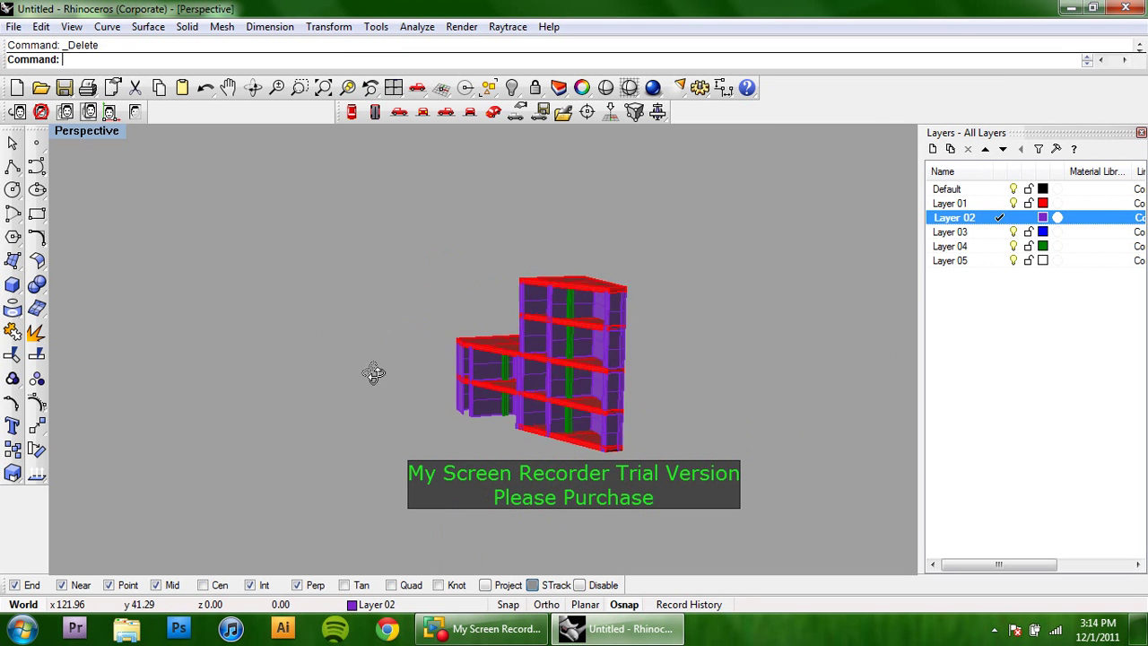
# Examine the cut face of the remaining building up close in Perspective, and compare the Back and Left views.
pyautogui.scroll(5, 556, 425)
pyautogui.moveTo(556, 425); pyautogui.dragTo(620, 325, button='right')
pyautogui.moveTo(652, 285); pyautogui.dragTo(470, 223, button='right')
pyautogui.scroll(-8, 615, 318)
pyautogui.click(470, 113)
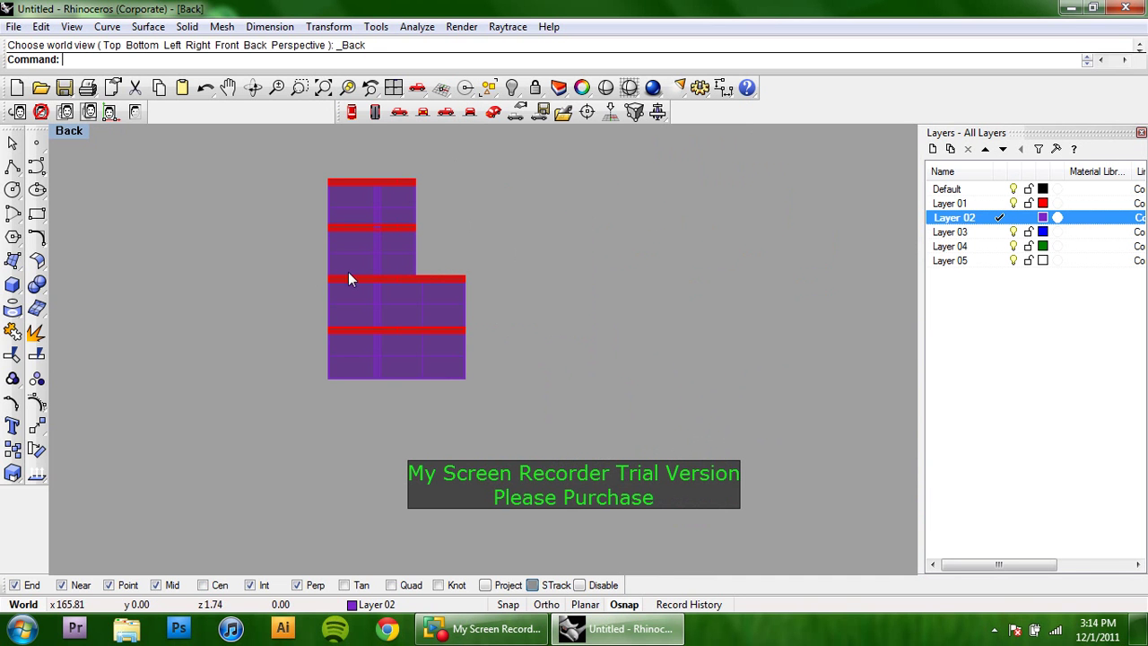
pyautogui.click(400, 113)
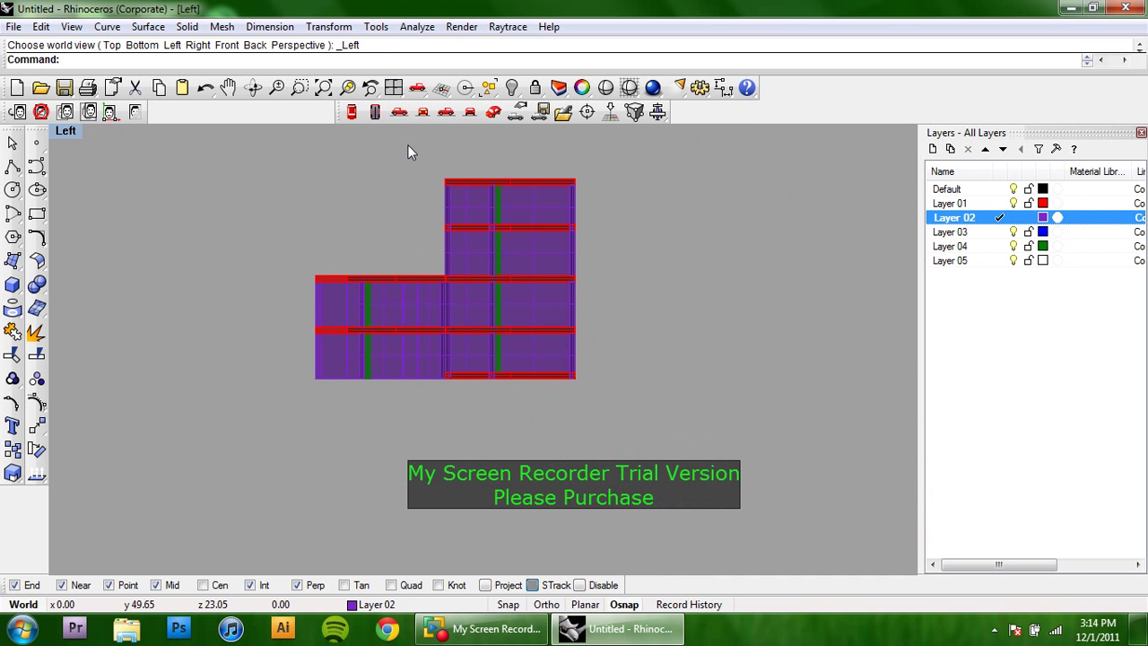
pyautogui.click(470, 113)
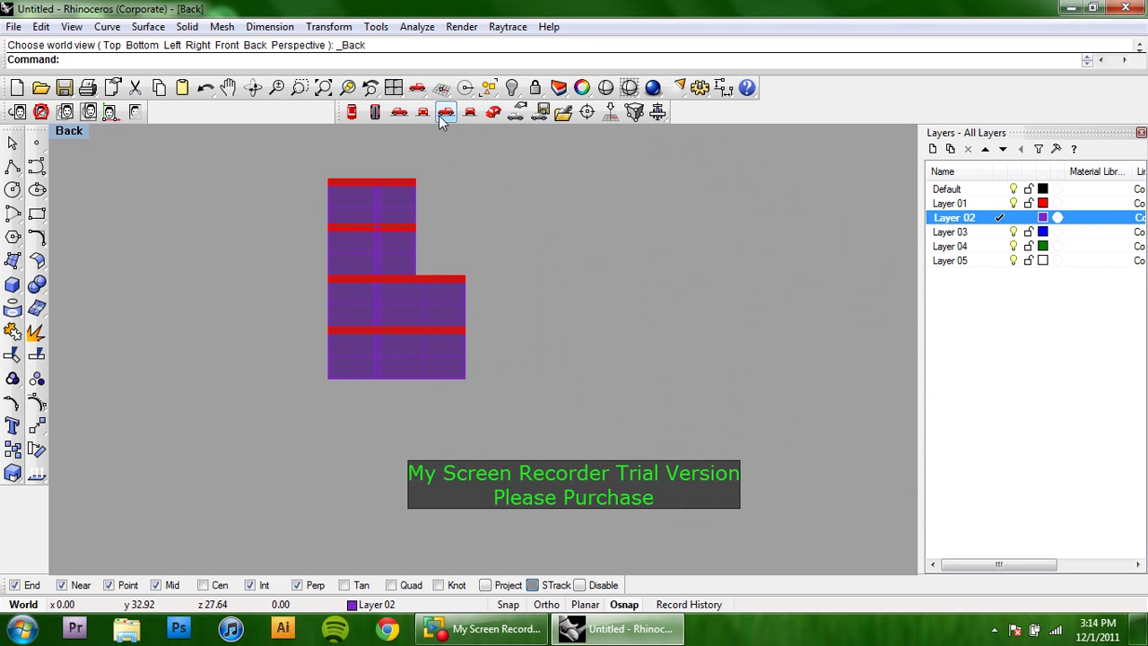
# Generate a 2D line drawing of the entire cut model with Make2D, using the Current View layout from a Perspective view facing the cut.
pyautogui.click(493, 112)
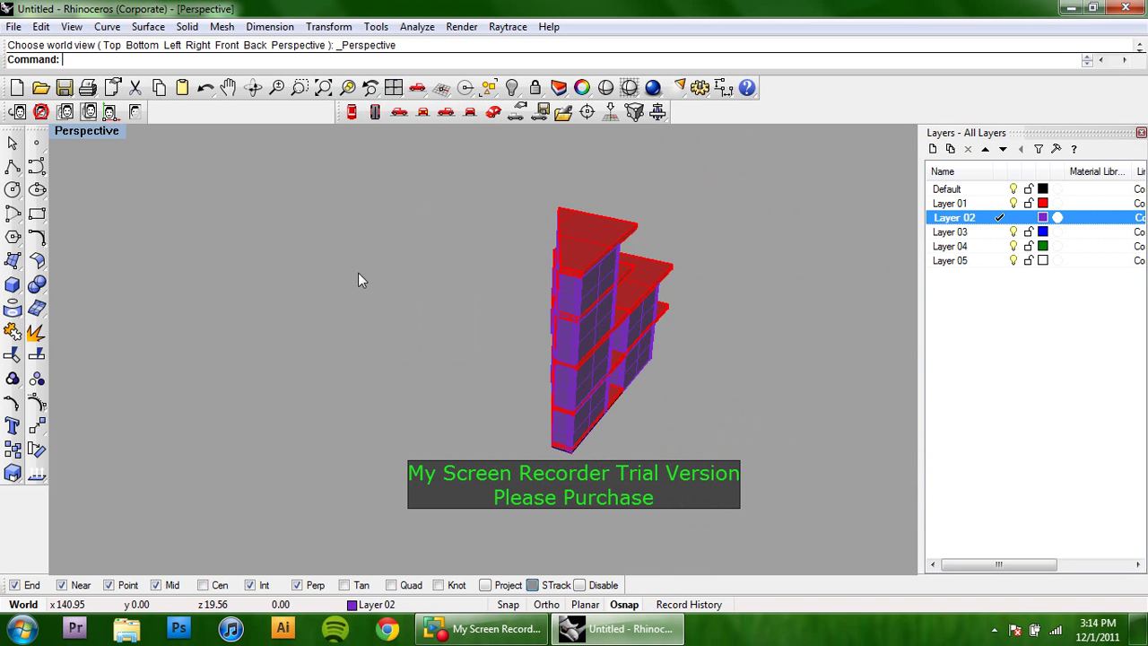
pyautogui.moveTo(358, 273); pyautogui.dragTo(539, 237, button='right')
pyautogui.scroll(5, 603, 292)
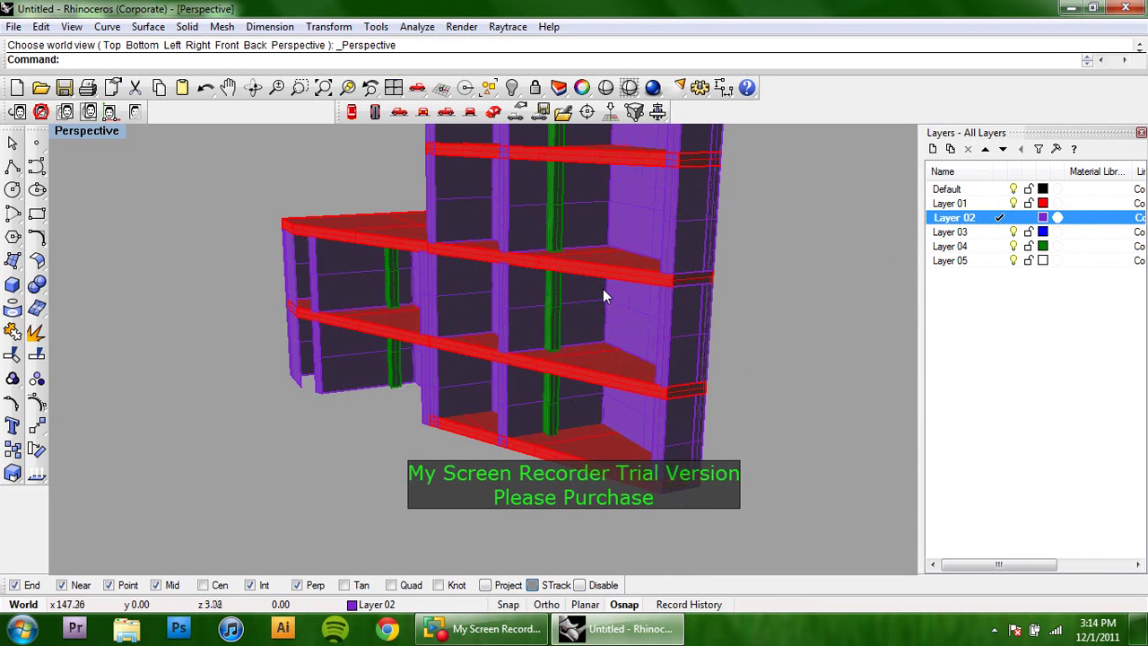
pyautogui.moveTo(490, 302); pyautogui.dragTo(457, 360, button='right')
pyautogui.scroll(2, 457, 359)
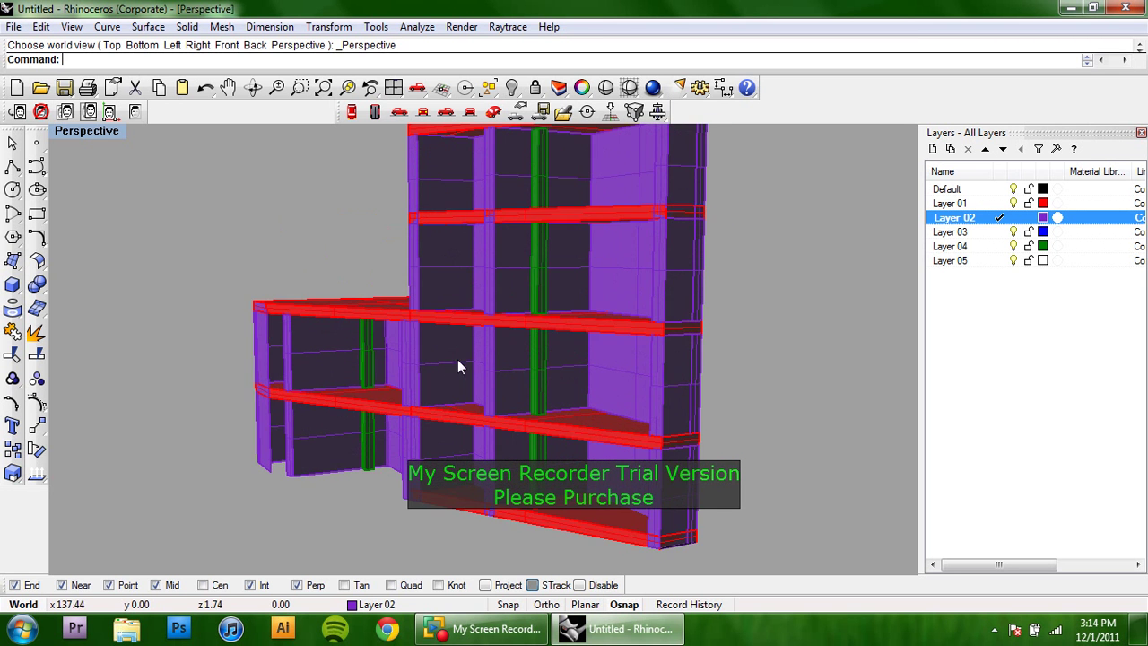
pyautogui.scroll(-2, 436, 357)
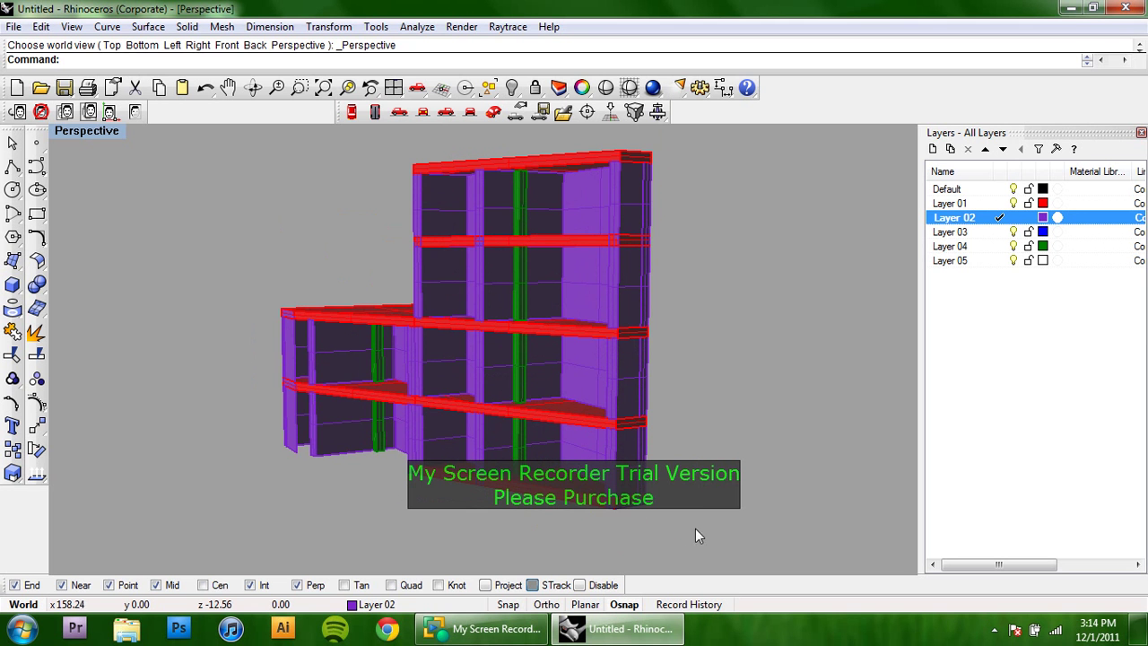
pyautogui.moveTo(157, 133); pyautogui.dragTo(159, 132)
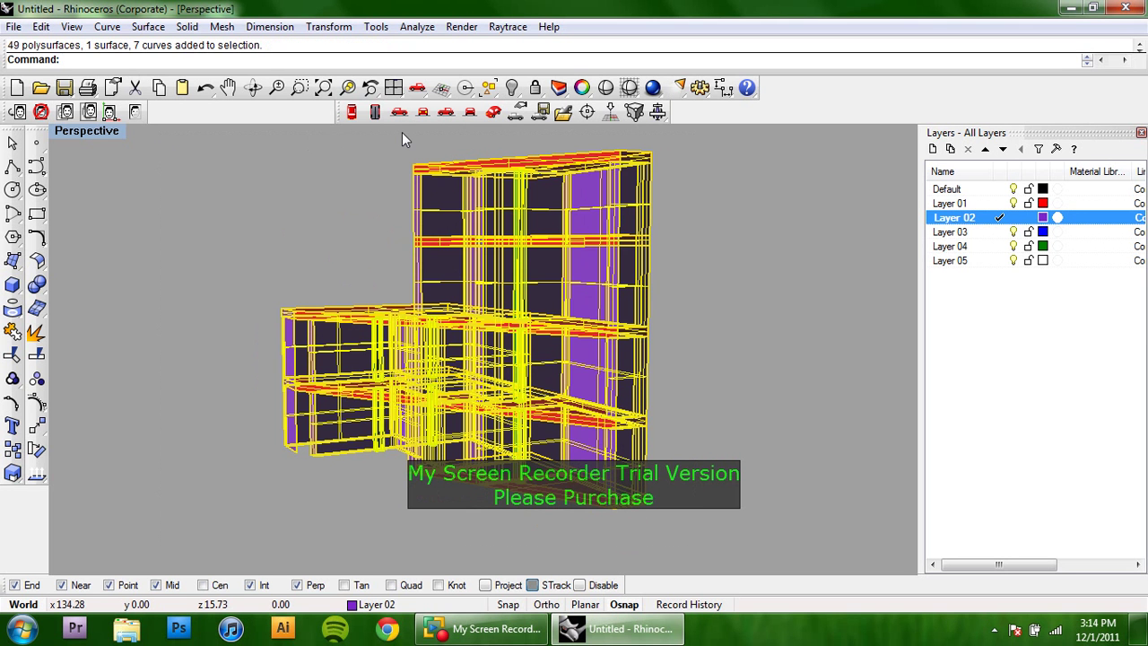
pyautogui.write('ake2D')
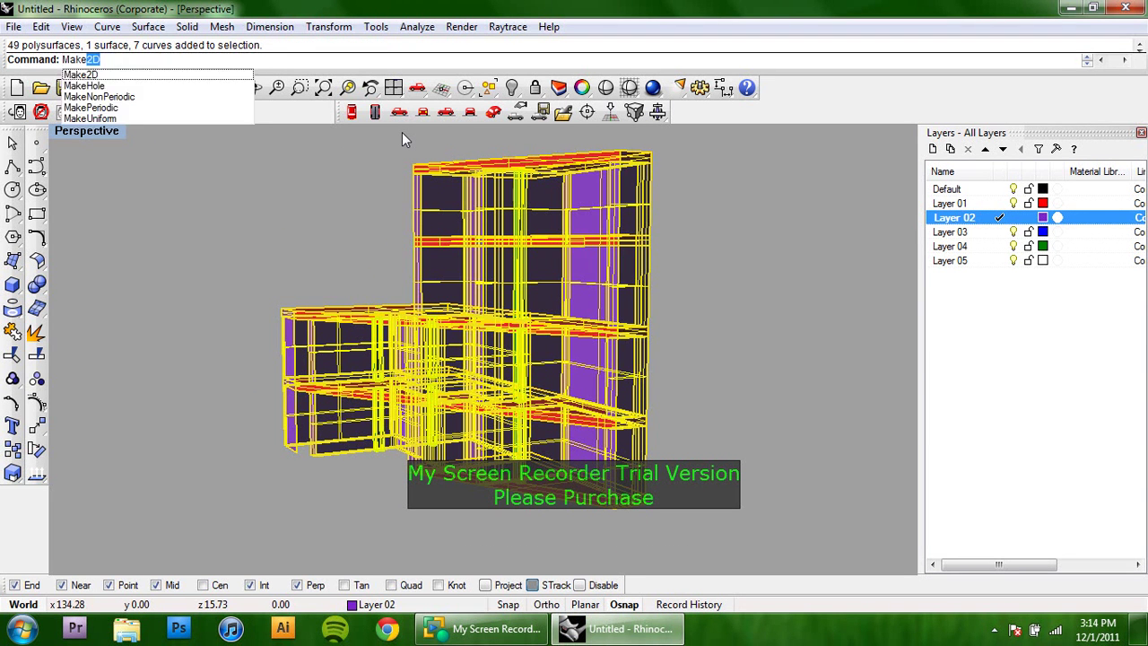
pyautogui.press('Return')
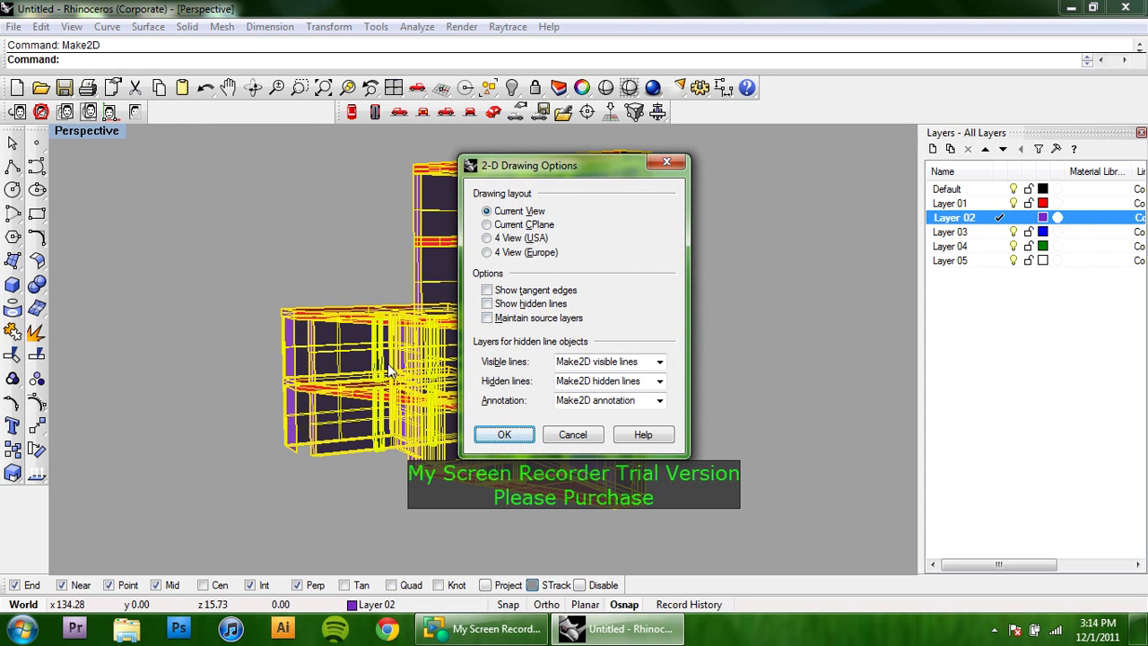
pyautogui.moveTo(543, 164); pyautogui.dragTo(777, 180)
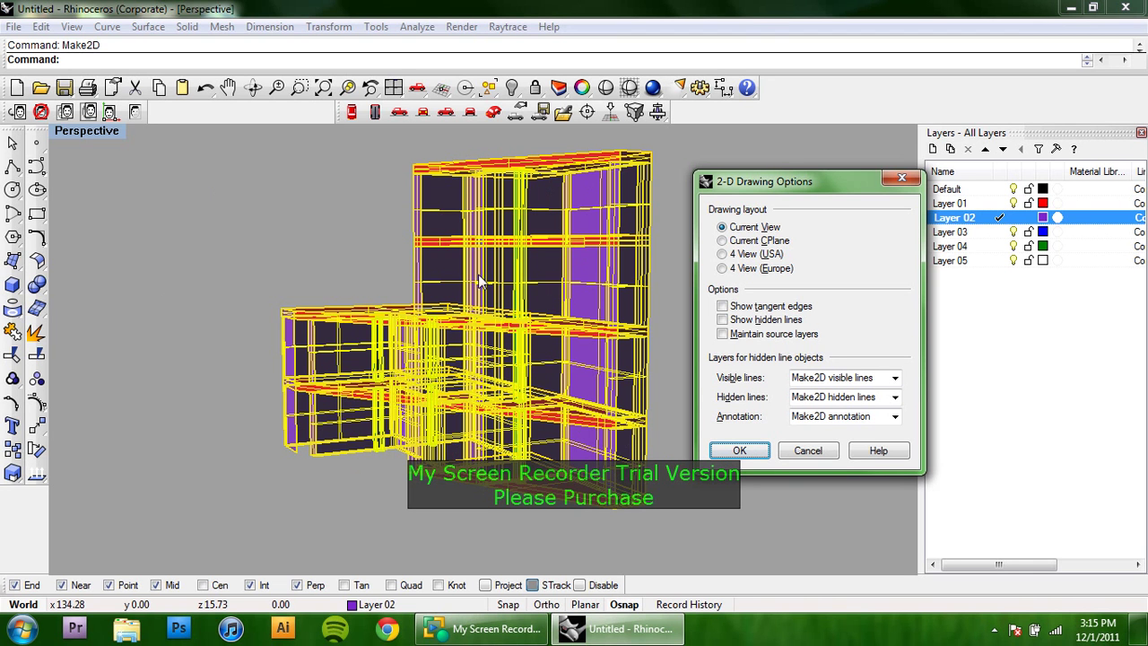
pyautogui.click(739, 451)
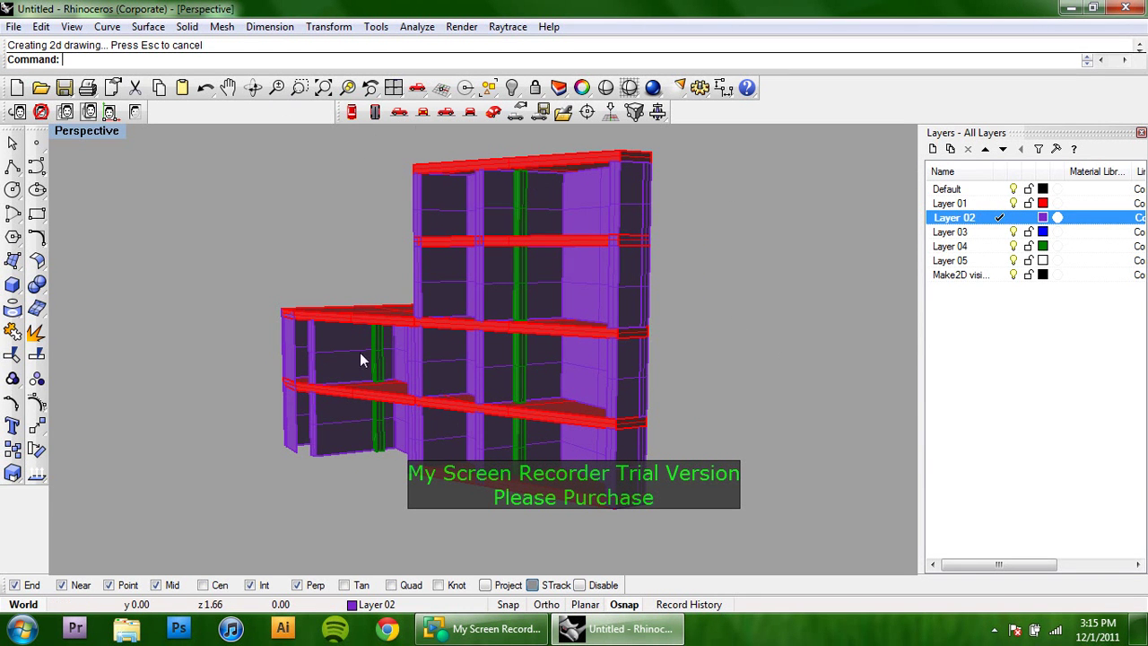
# Examine the Make2D section linework in the Top view, checking the floors, walls and columns along the cut.
pyautogui.click(350, 113)
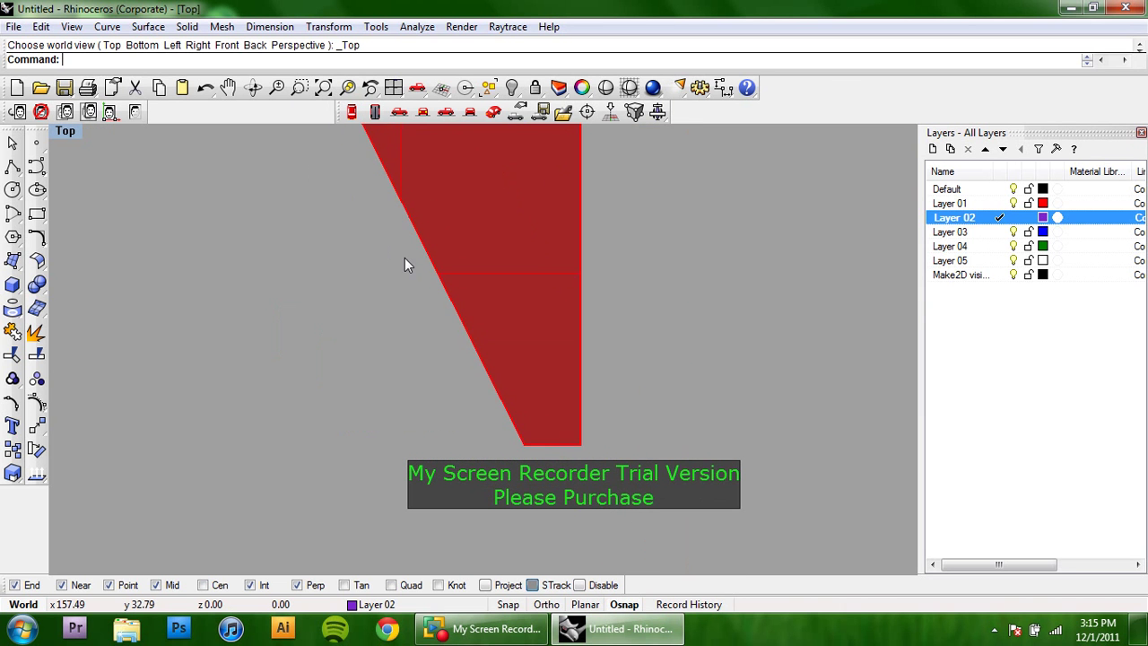
pyautogui.scroll(-20, 402, 252)
pyautogui.moveTo(354, 276); pyautogui.dragTo(581, 400, button='right')
pyautogui.scroll(12, 402, 278)
pyautogui.click(609, 343)
pyautogui.scroll(8, 568, 393)
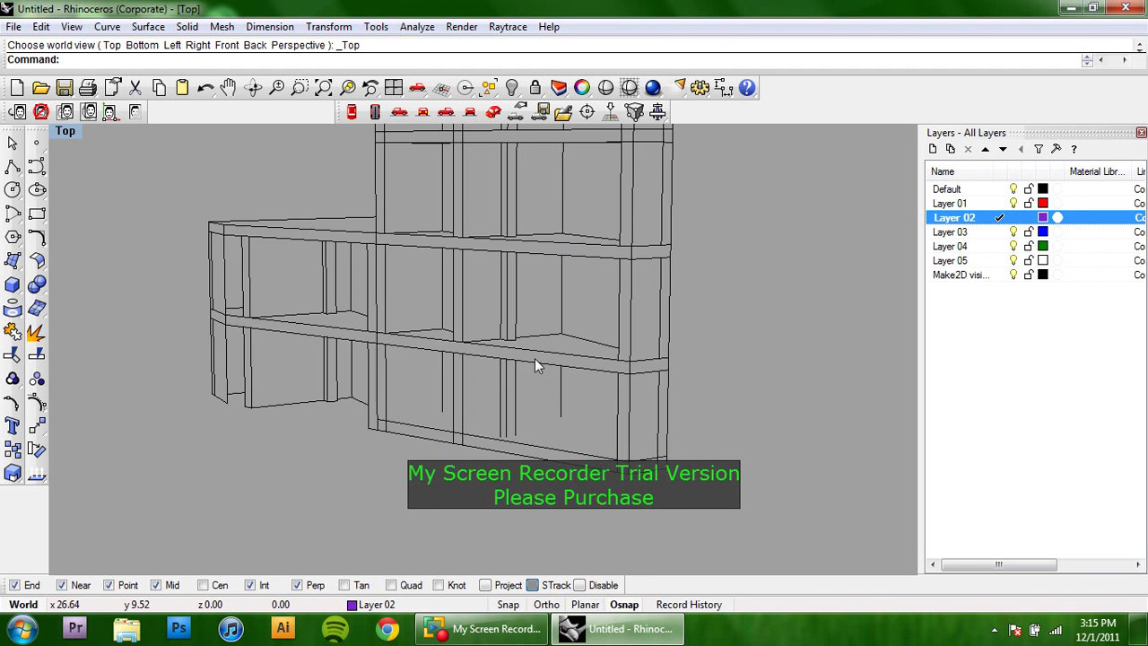
pyautogui.moveTo(535, 359); pyautogui.dragTo(505, 455, button='right')
pyautogui.moveTo(500, 357); pyautogui.dragTo(476, 269, button='right')
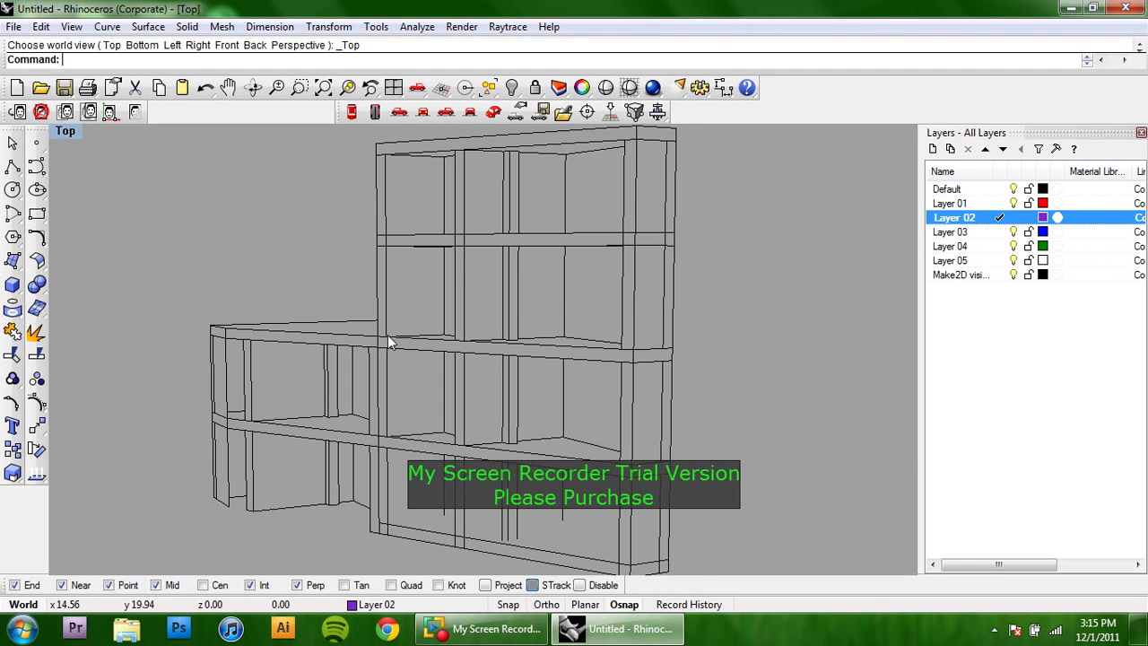
pyautogui.scroll(-1, 386, 336)
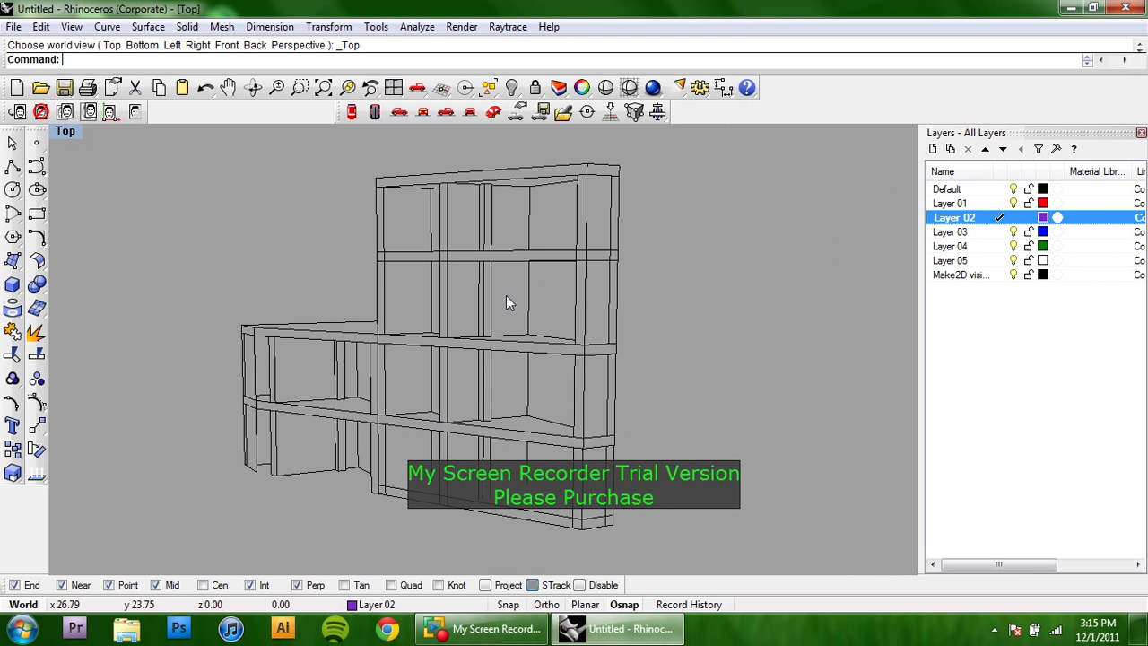
pyautogui.moveTo(474, 300); pyautogui.dragTo(468, 311, button='right')
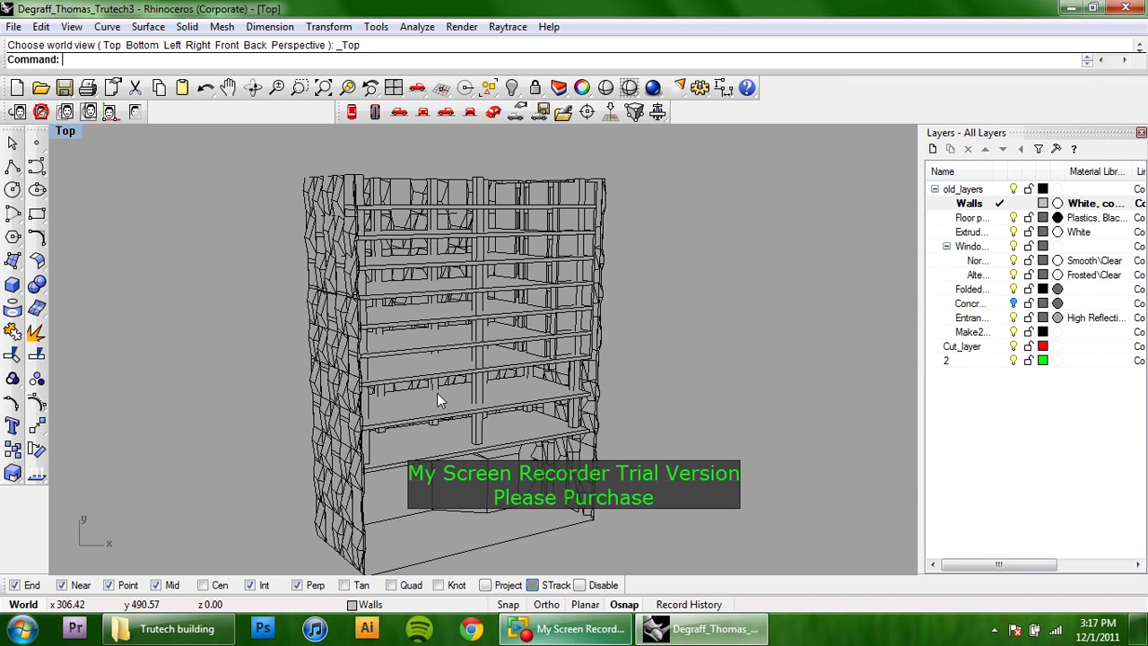
# Examine the Make2D linework of the Trutech building section, checking the faceted facade, floor edges and window openings for messy lines.
pyautogui.moveTo(514, 387)
pyautogui.mouseDown(button='right')
pyautogui.moveTo(484, 379)
pyautogui.moveTo(473, 363)
pyautogui.mouseUp(button='right')
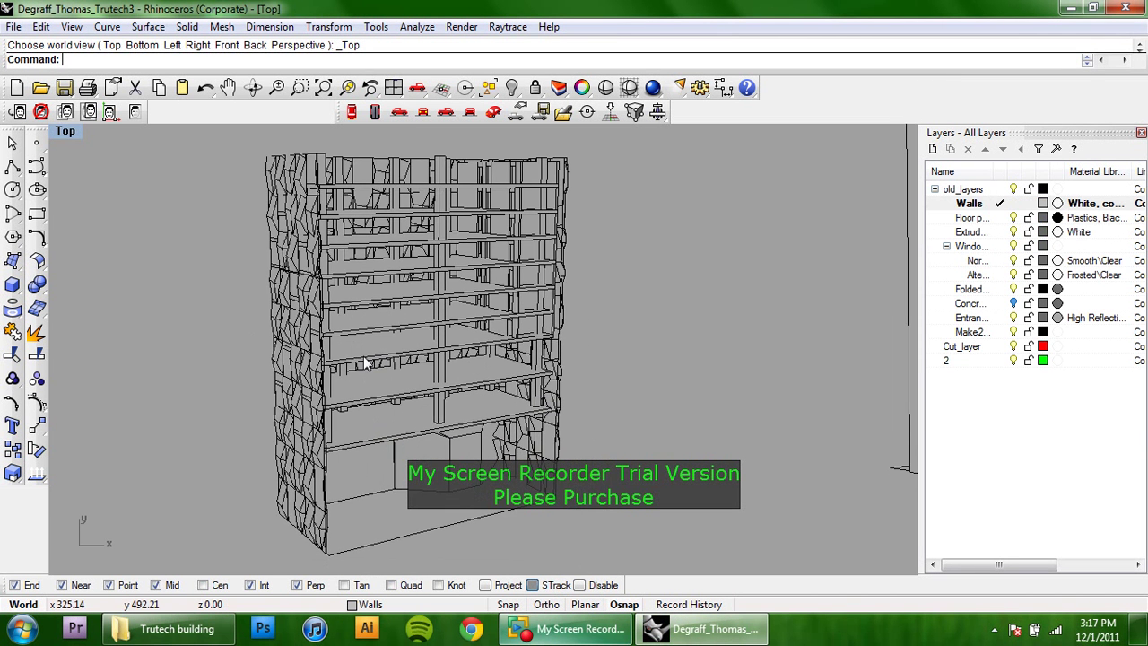
pyautogui.moveTo(363, 356); pyautogui.dragTo(401, 362, button='right')
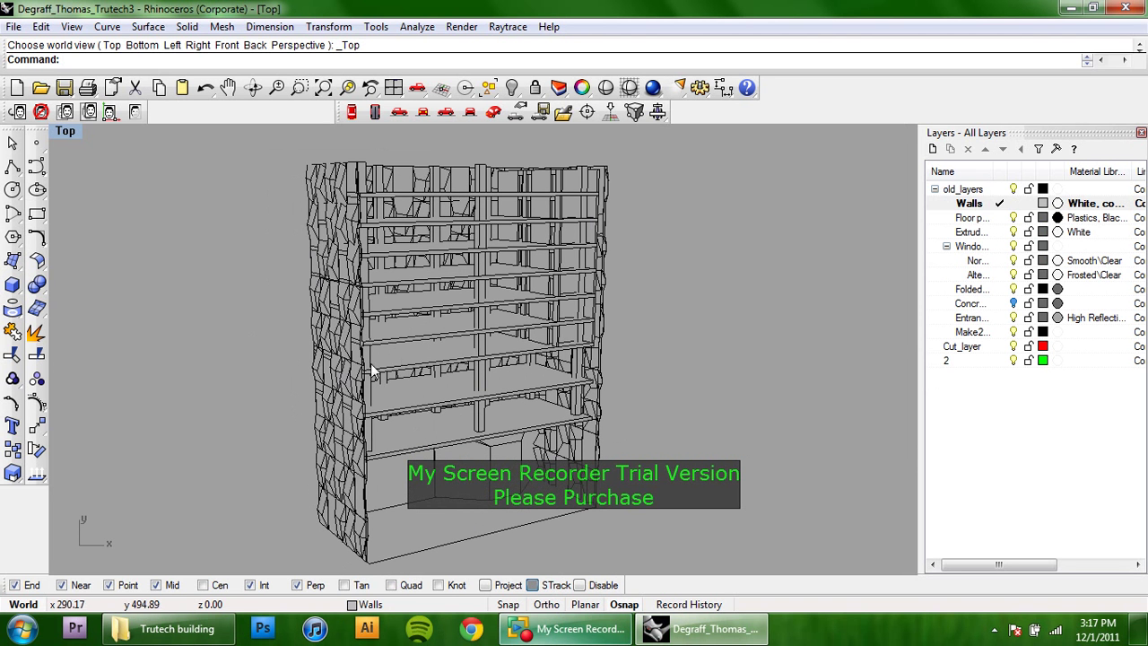
pyautogui.scroll(2, 379, 294)
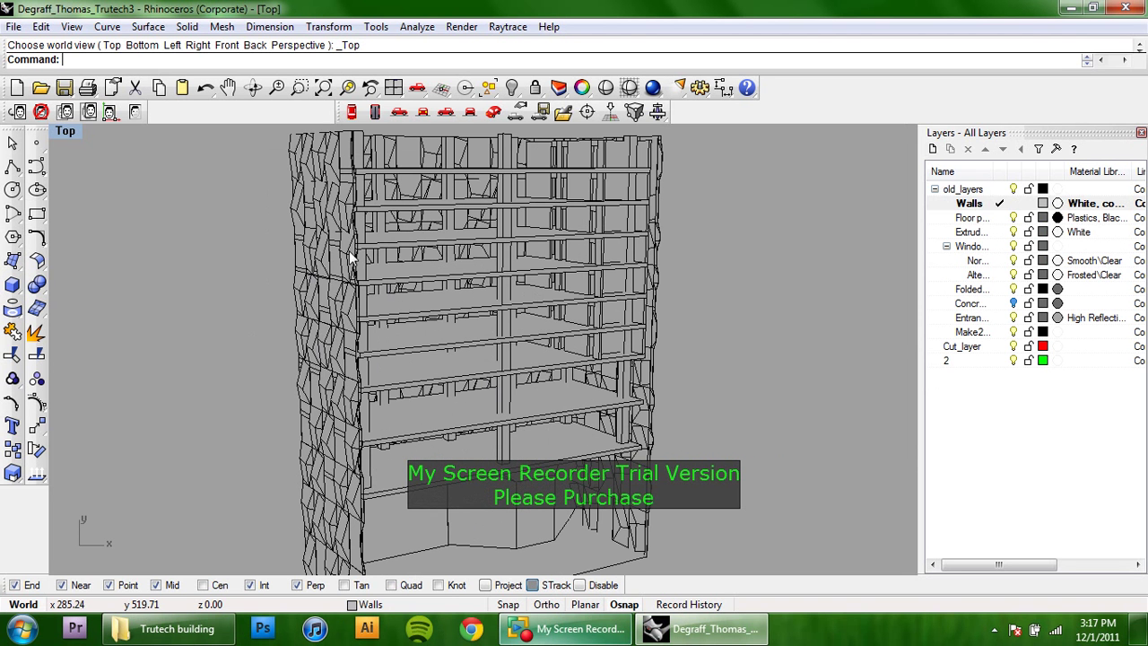
pyautogui.scroll(6, 474, 254)
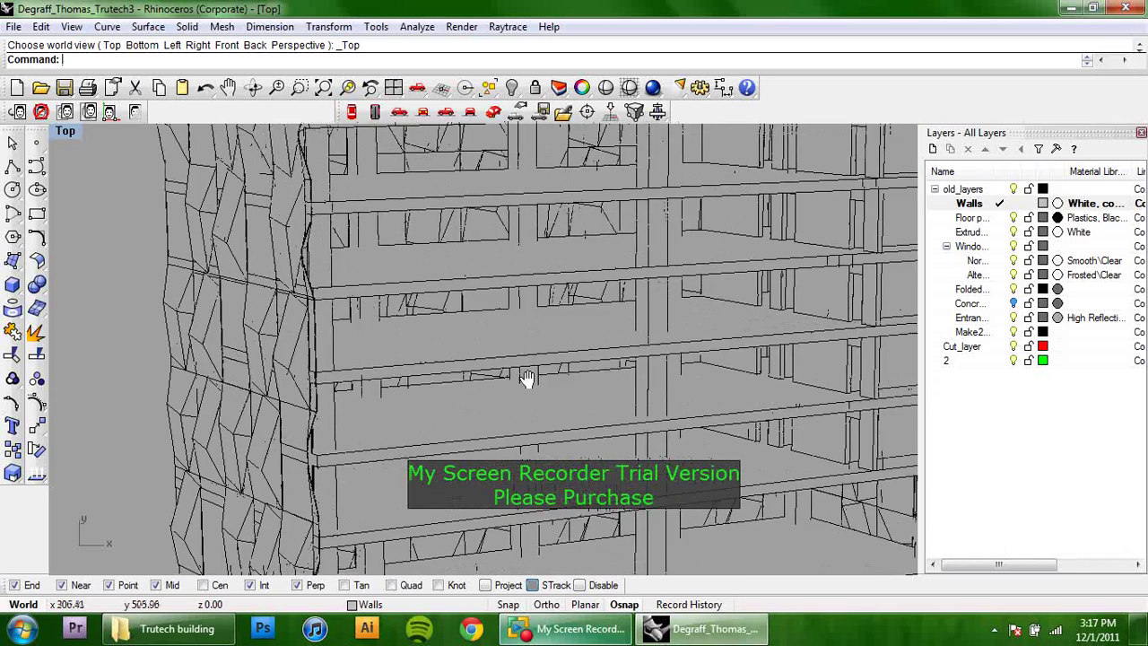
pyautogui.scroll(6, 269, 298)
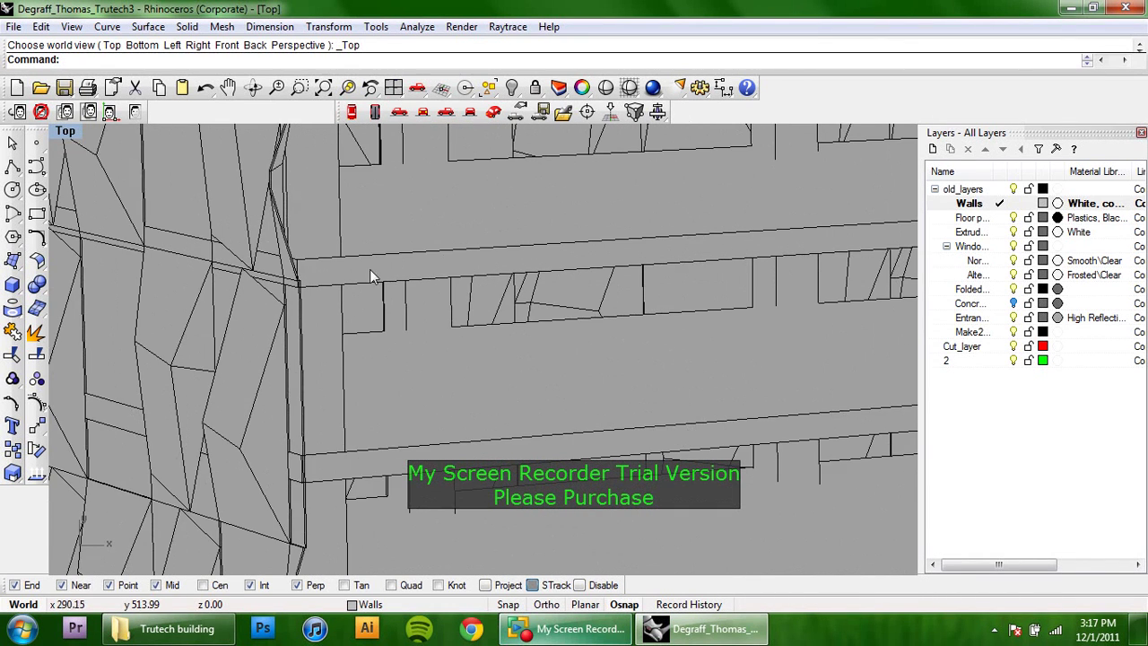
pyautogui.moveTo(609, 332)
pyautogui.mouseDown(button='right')
pyautogui.moveTo(661, 341)
pyautogui.moveTo(410, 344)
pyautogui.moveTo(229, 329)
pyautogui.mouseUp(button='right')
pyautogui.scroll(-4, 258, 296)
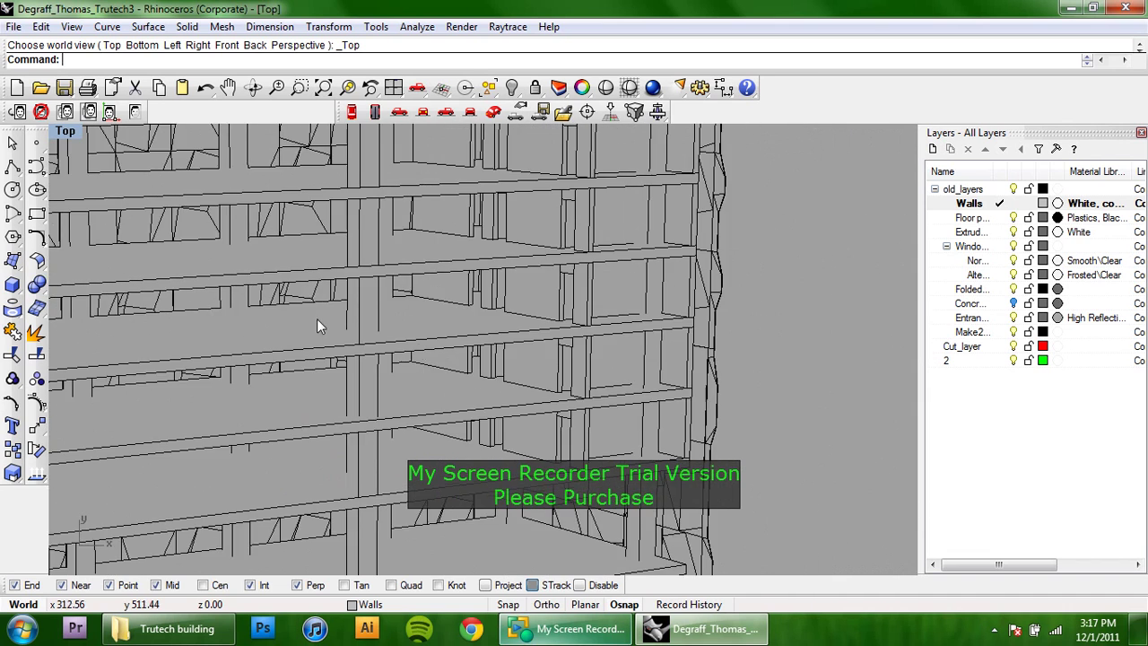
pyautogui.moveTo(556, 351); pyautogui.dragTo(655, 363, button='right')
pyautogui.moveTo(240, 353); pyautogui.dragTo(374, 366, button='right')
pyautogui.moveTo(677, 379); pyautogui.dragTo(409, 305, button='right')
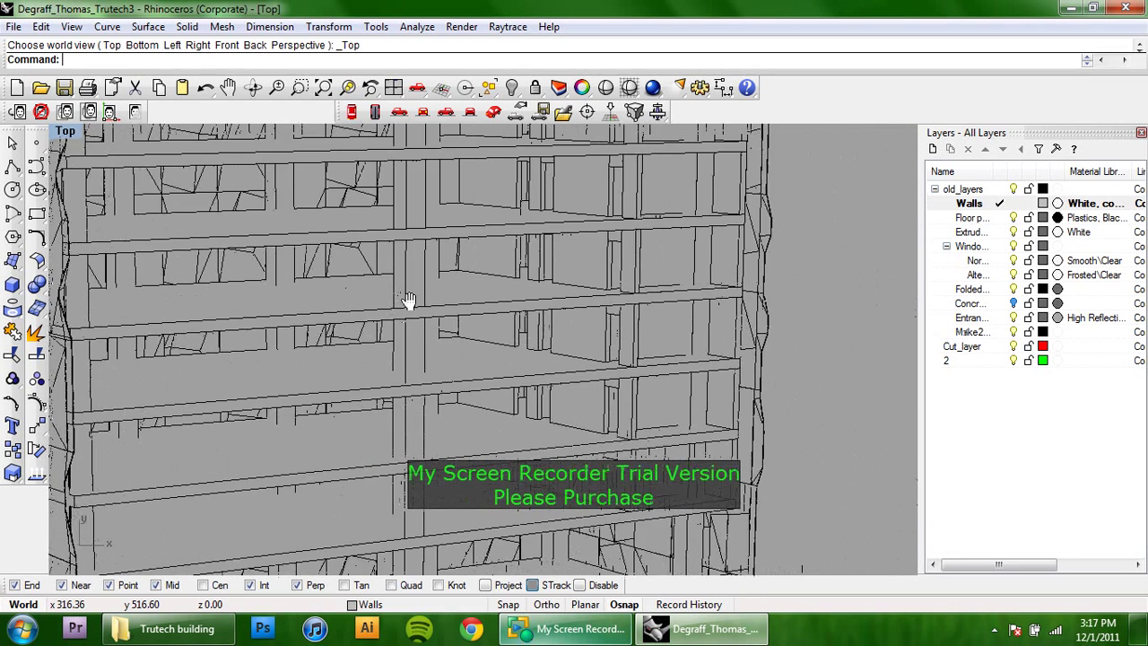
pyautogui.moveTo(273, 361)
pyautogui.mouseDown(button='right')
pyautogui.moveTo(541, 353)
pyautogui.moveTo(730, 396)
pyautogui.mouseUp(button='right')
pyautogui.scroll(4, 403, 241)
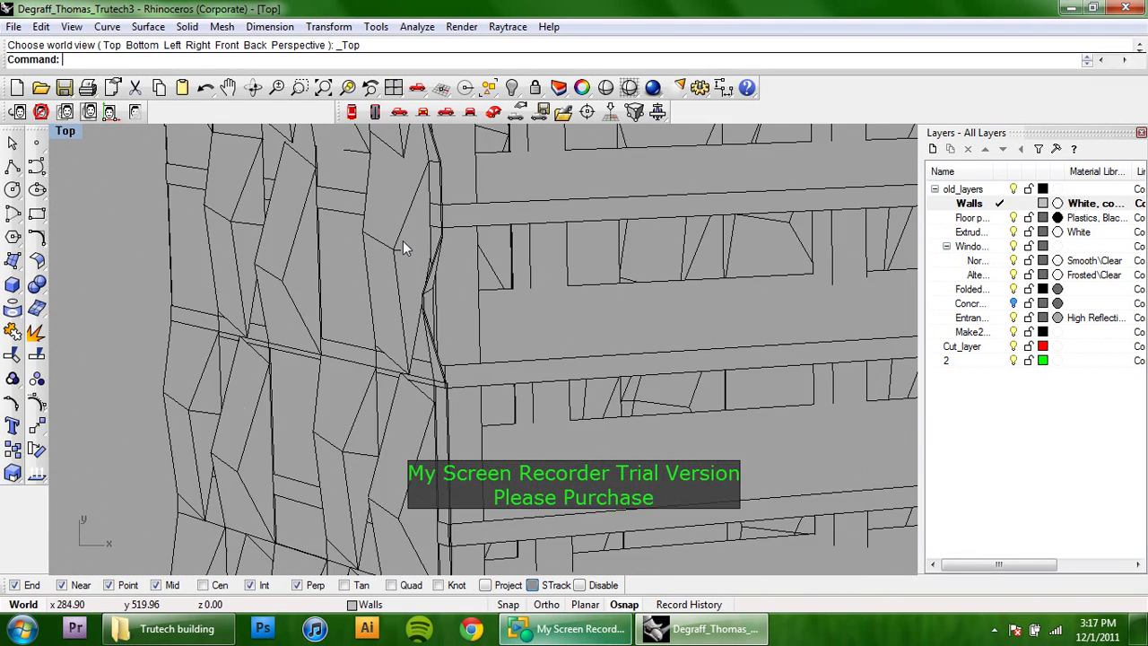
pyautogui.scroll(2, 549, 238)
pyautogui.scroll(4, 546, 244)
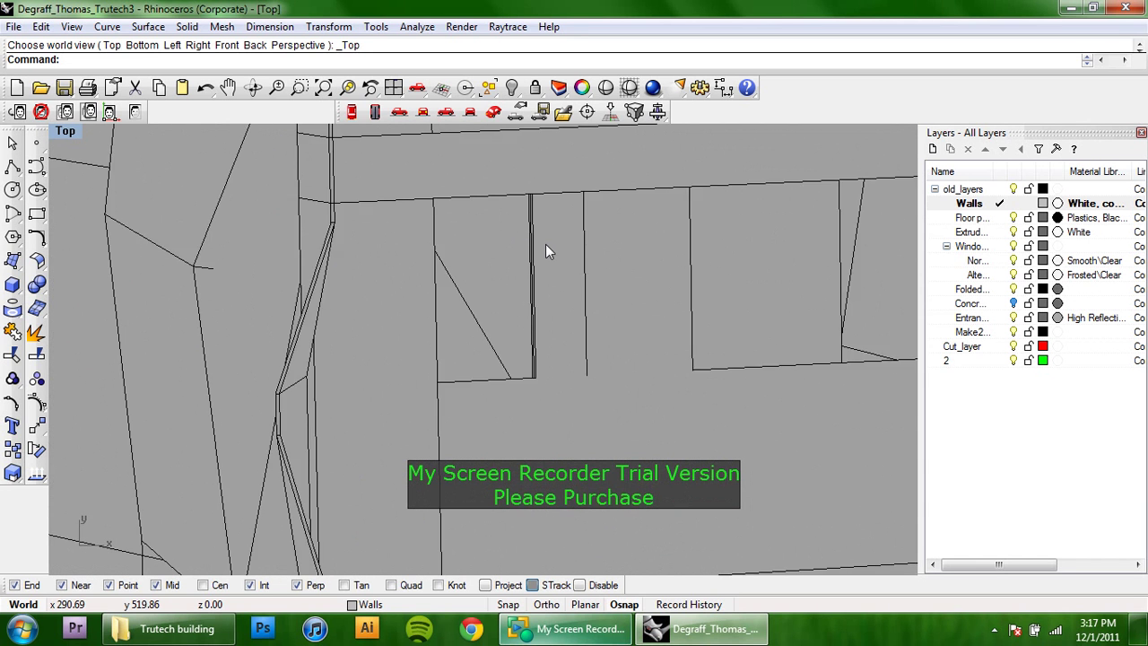
# Highlight the three closely spaced vertical lines at a window edge and inspect the surrounding window openings for similar clutter.
pyautogui.moveTo(485, 274); pyautogui.dragTo(485, 274)
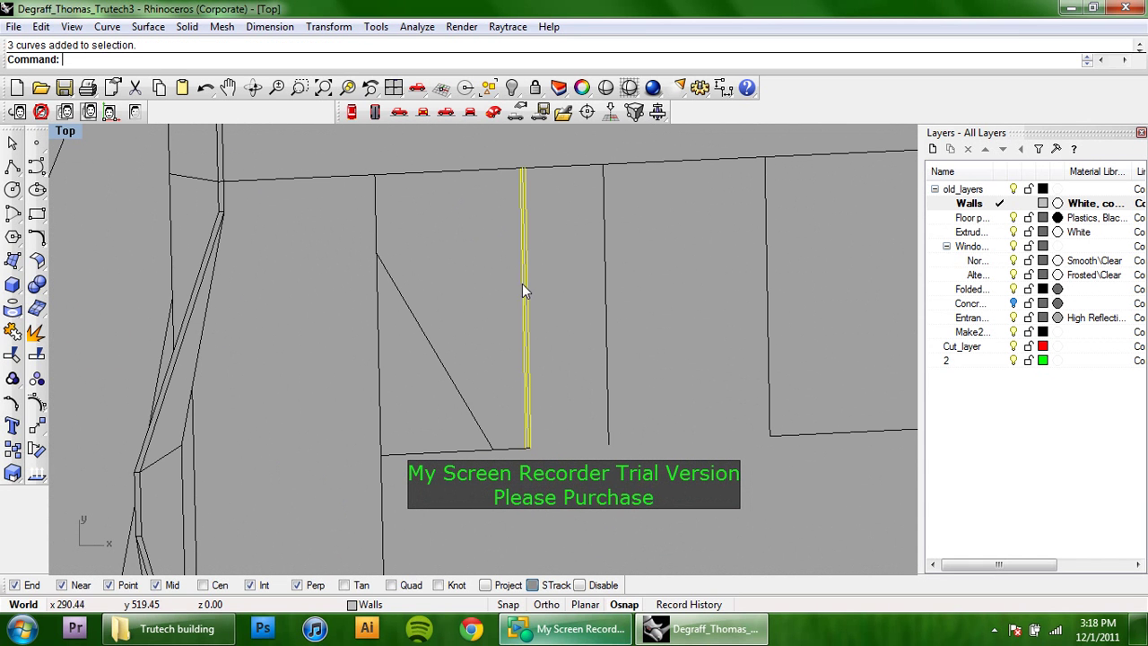
pyautogui.moveTo(475, 288); pyautogui.dragTo(327, 339, button='right')
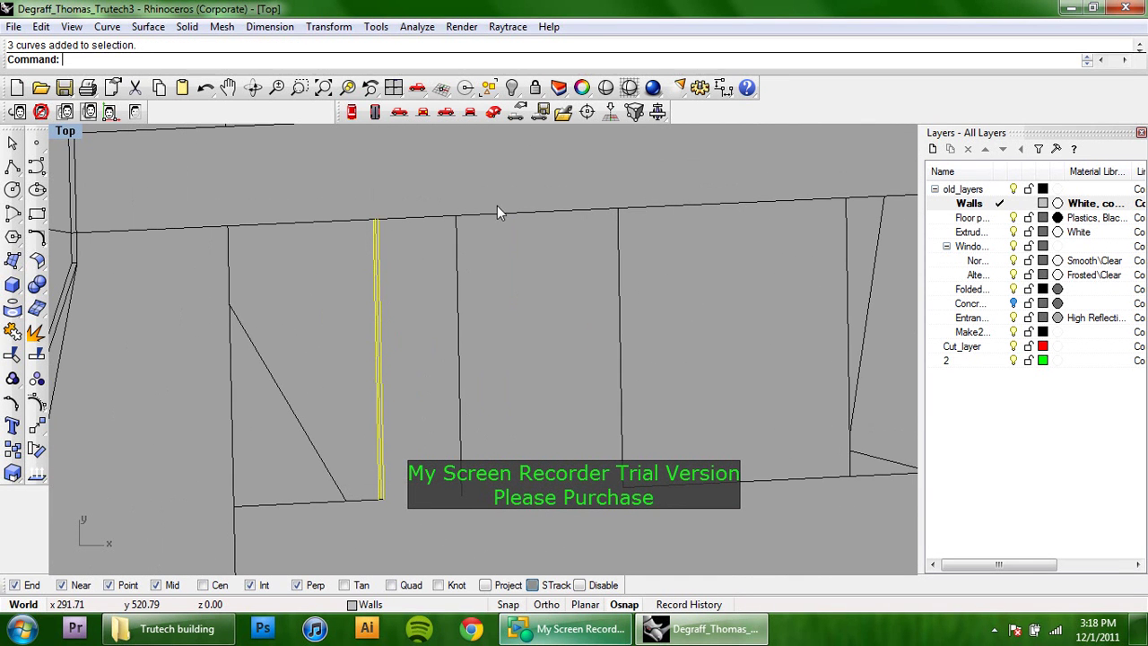
pyautogui.scroll(-2, 351, 297)
pyautogui.scroll(-1, 410, 225)
pyautogui.moveTo(410, 225); pyautogui.dragTo(371, 310, button='right')
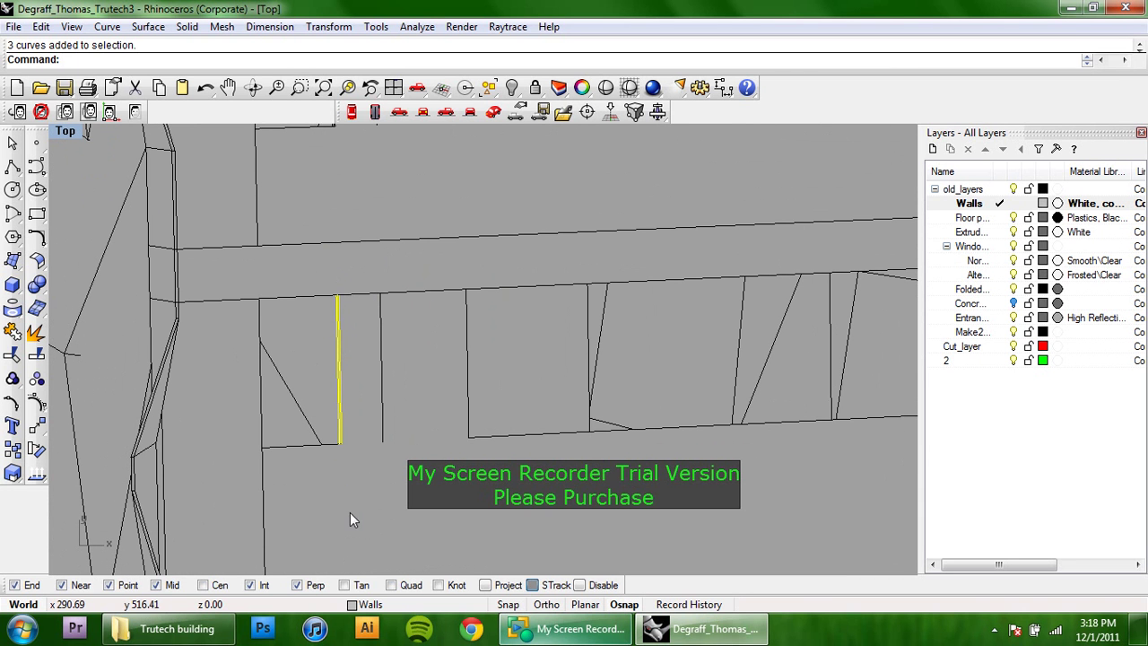
pyautogui.scroll(-1, 331, 251)
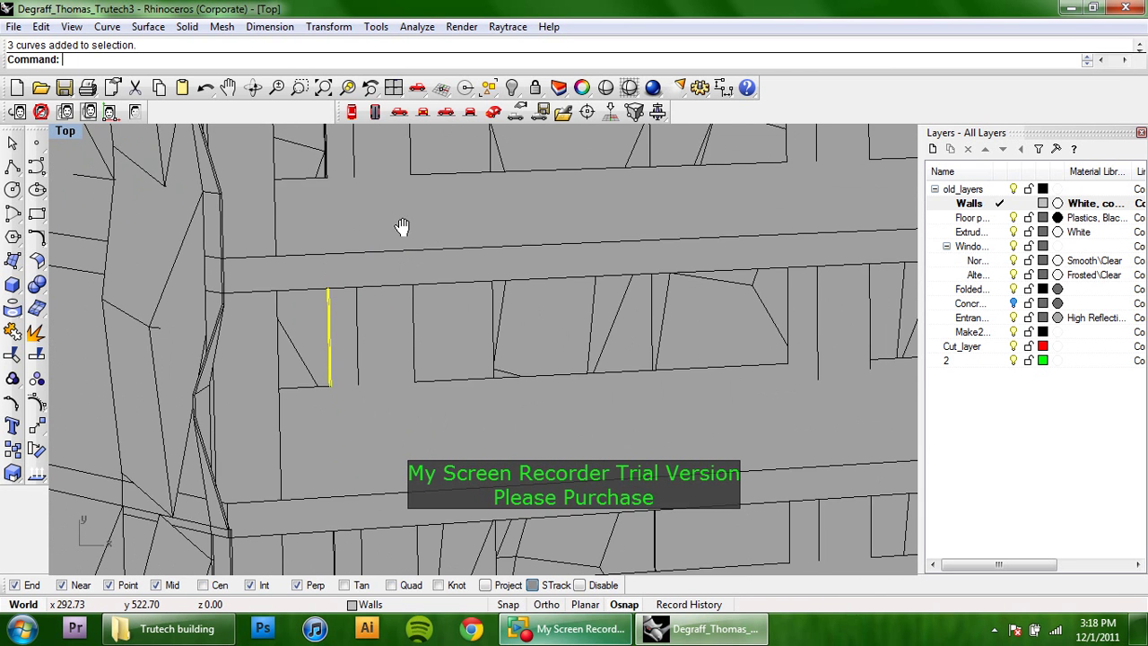
pyautogui.scroll(-1, 402, 225)
pyautogui.moveTo(403, 225); pyautogui.dragTo(469, 392, button='right')
pyautogui.scroll(-2, 426, 309)
pyautogui.scroll(-2, 464, 323)
pyautogui.moveTo(466, 326)
pyautogui.mouseDown(button='right')
pyautogui.moveTo(362, 313)
pyautogui.moveTo(481, 313)
pyautogui.mouseUp(button='right')
# Delete the short stray diagonal and the redundant middle vertical line at the edge of the window opening one floor up.
pyautogui.scroll(2, 348, 318)
pyautogui.scroll(1, 403, 275)
pyautogui.scroll(2, 430, 271)
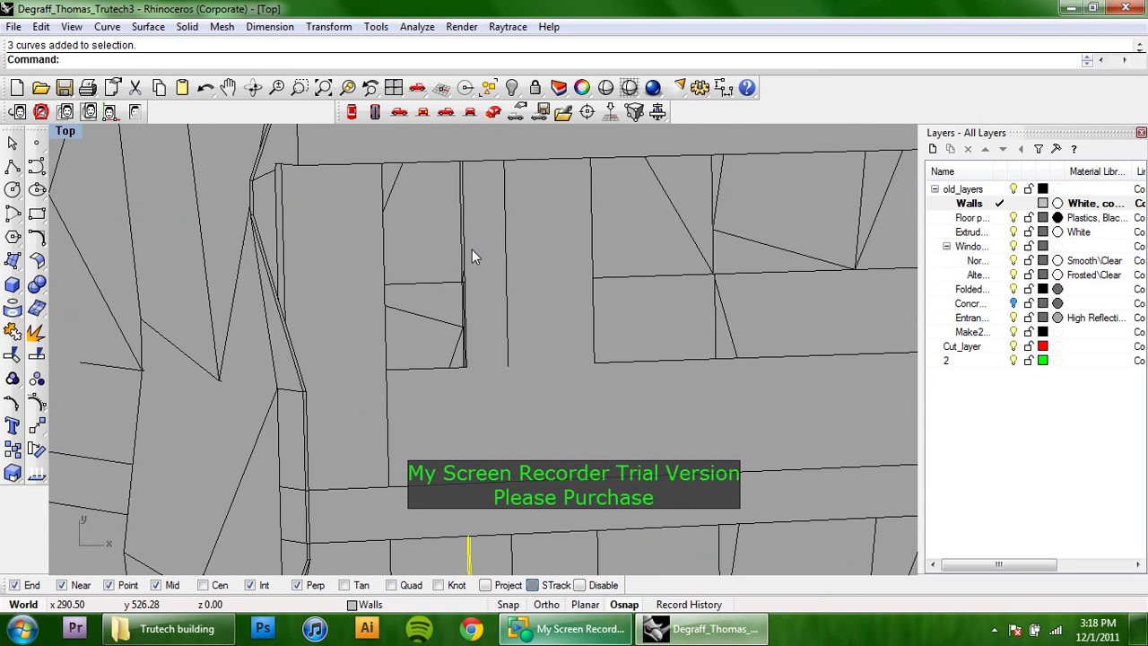
pyautogui.scroll(2, 471, 250)
pyautogui.scroll(2, 444, 334)
pyautogui.scroll(1, 468, 302)
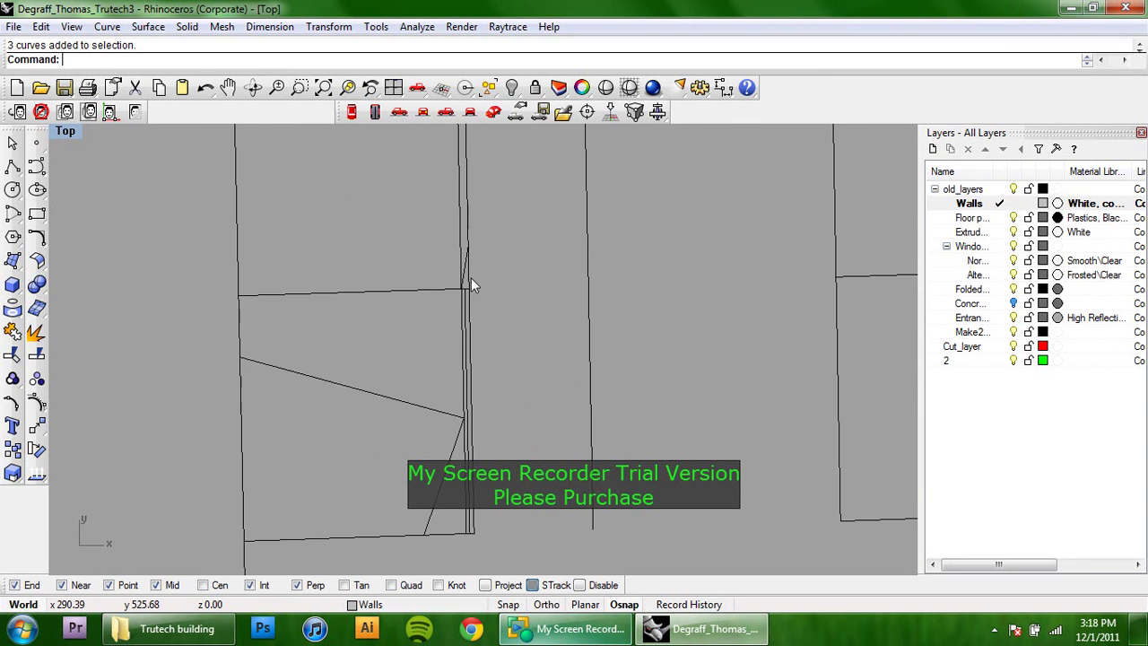
pyautogui.scroll(1, 471, 277)
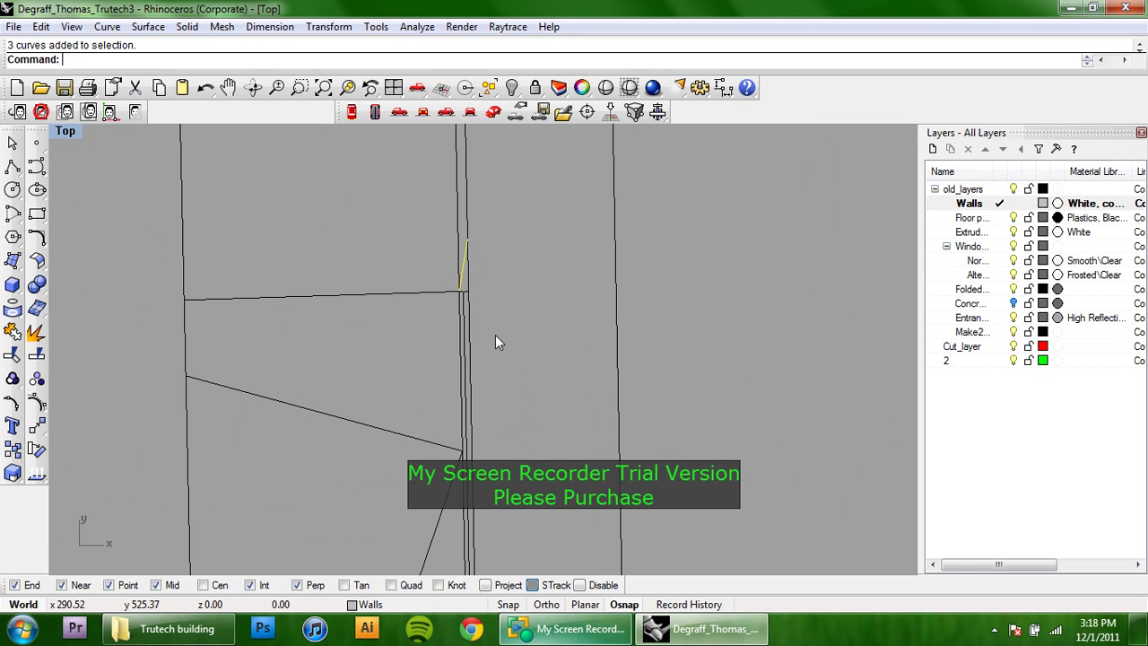
pyautogui.press('Delete')
pyautogui.moveTo(467, 325); pyautogui.dragTo(429, 297, button='right')
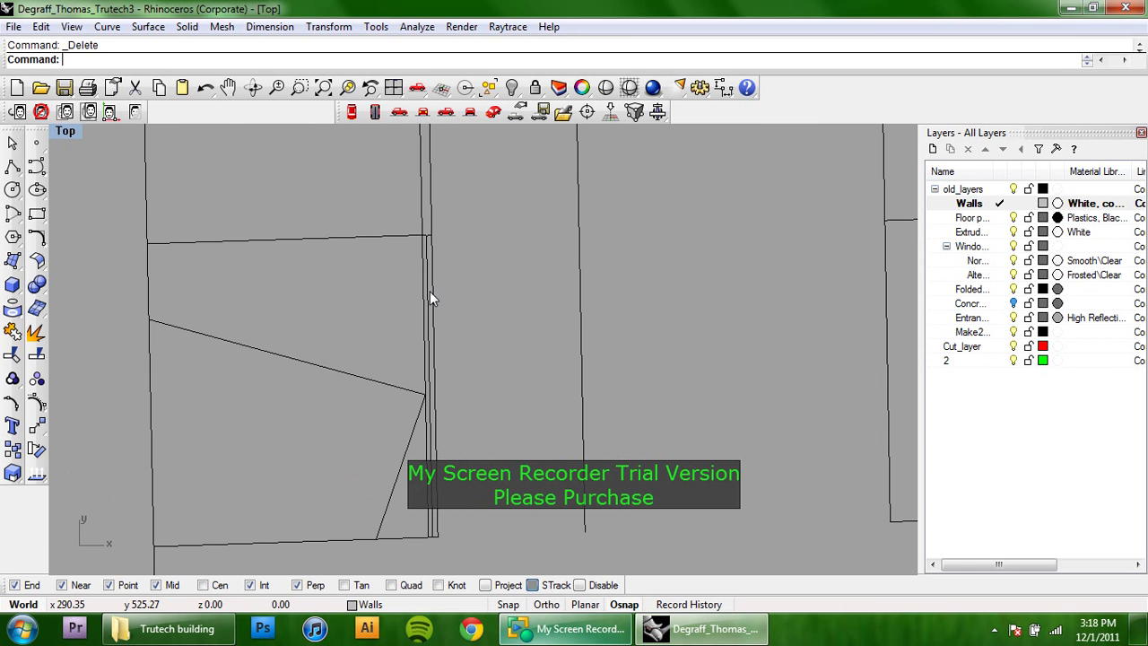
pyautogui.click(429, 297)
pyautogui.press('Delete')
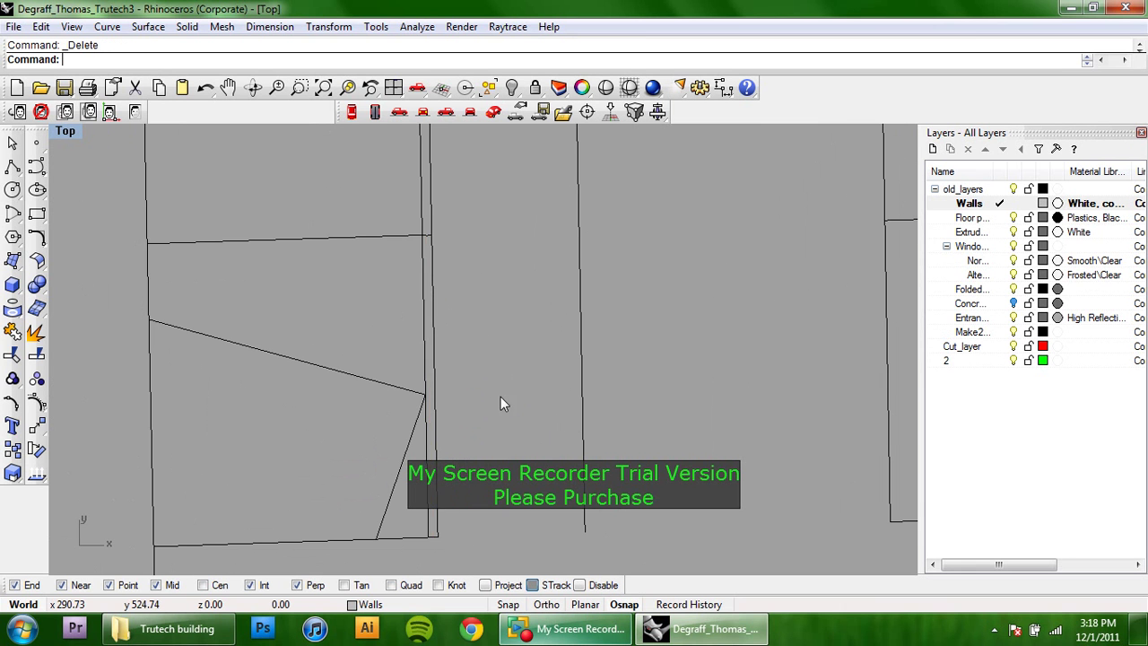
# Review the cleaned window edge and the rest of the section drawing across the floors and facade.
pyautogui.moveTo(429, 364); pyautogui.dragTo(364, 356, button='right')
pyautogui.scroll(-5, 363, 353)
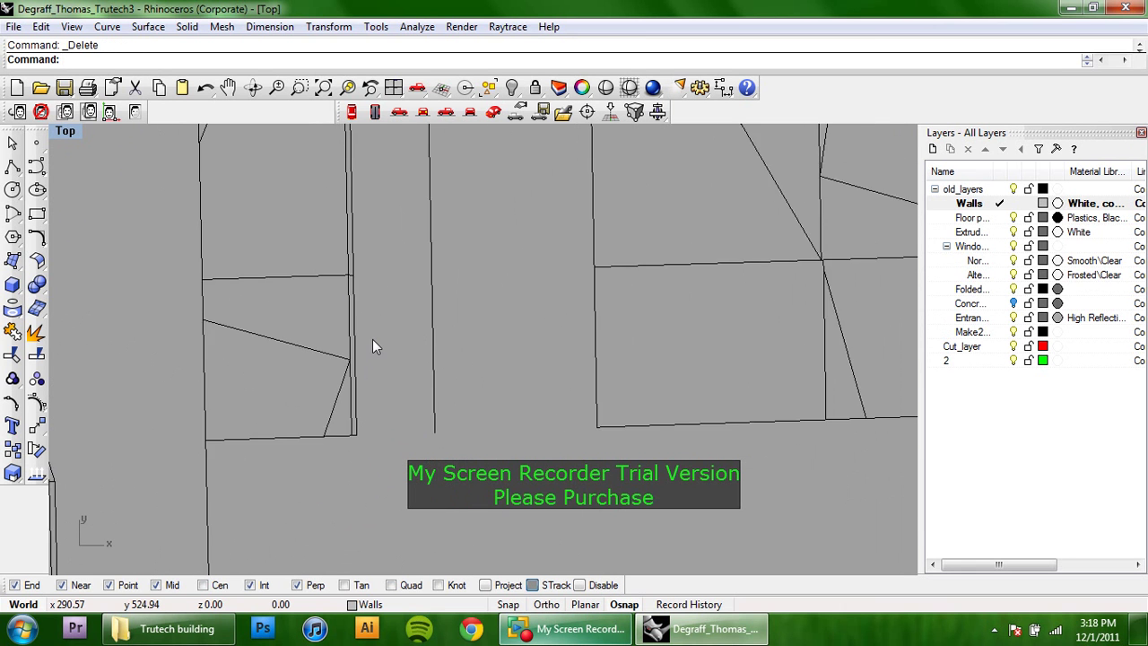
pyautogui.scroll(-4, 403, 340)
pyautogui.moveTo(453, 361); pyautogui.dragTo(282, 341, button='right')
pyautogui.scroll(-2, 368, 340)
pyautogui.scroll(-2, 278, 339)
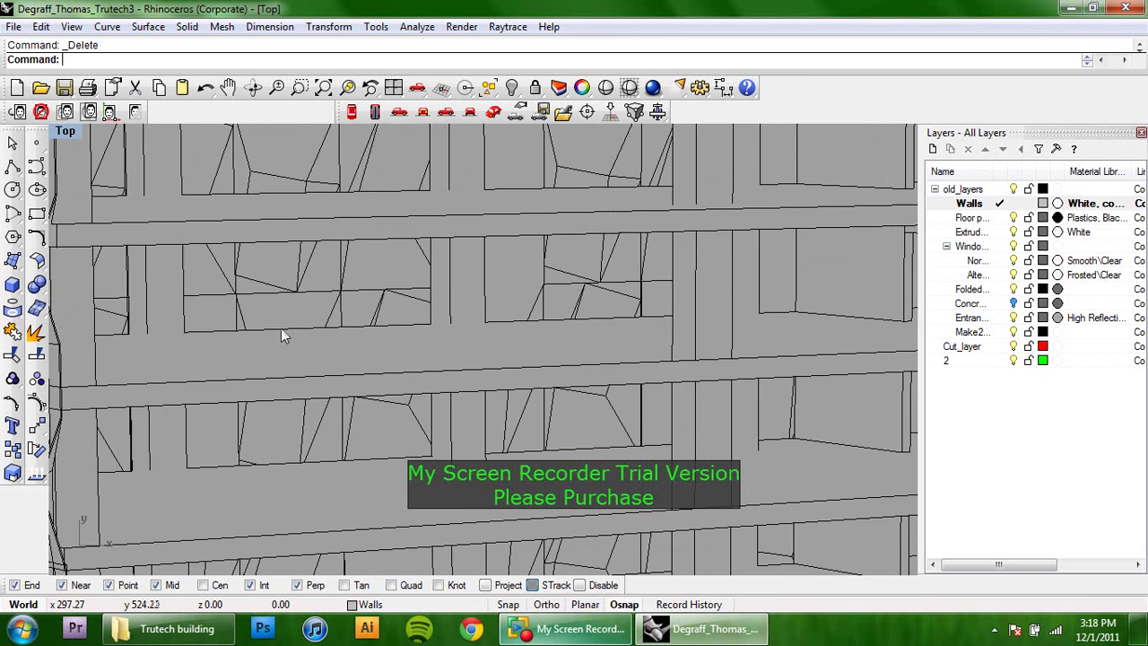
pyautogui.scroll(-4, 281, 328)
pyautogui.moveTo(281, 326); pyautogui.dragTo(312, 323, button='right')
pyautogui.moveTo(315, 368); pyautogui.dragTo(358, 286, button='right')
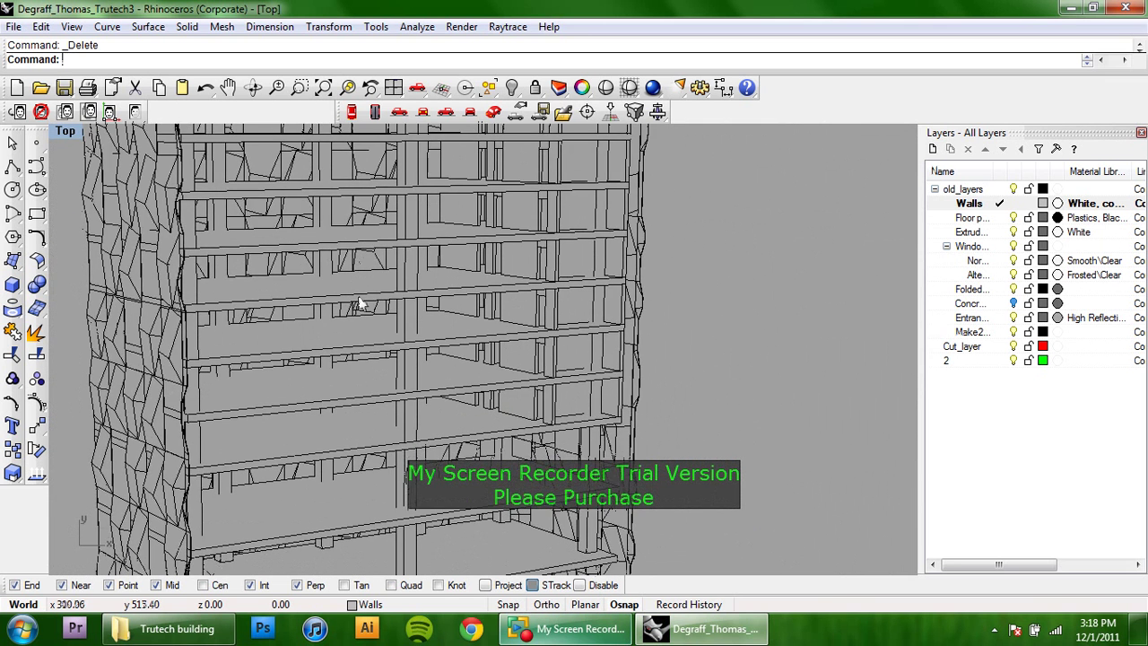
# Examine the colour-coded copy of the section drawing, checking the window openings beside the cut facade for overrunning lines.
pyautogui.scroll(-2, 358, 296)
pyautogui.scroll(-1, 358, 296)
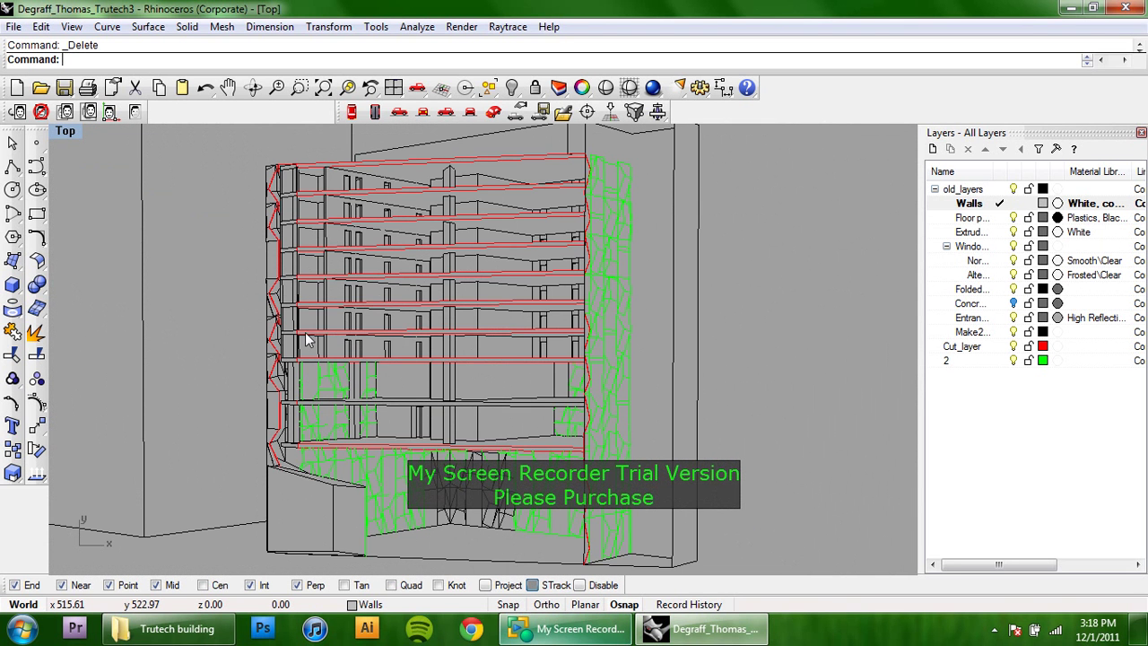
pyautogui.moveTo(305, 332)
pyautogui.mouseDown(button='right')
pyautogui.moveTo(302, 323)
pyautogui.moveTo(322, 343)
pyautogui.mouseUp(button='right')
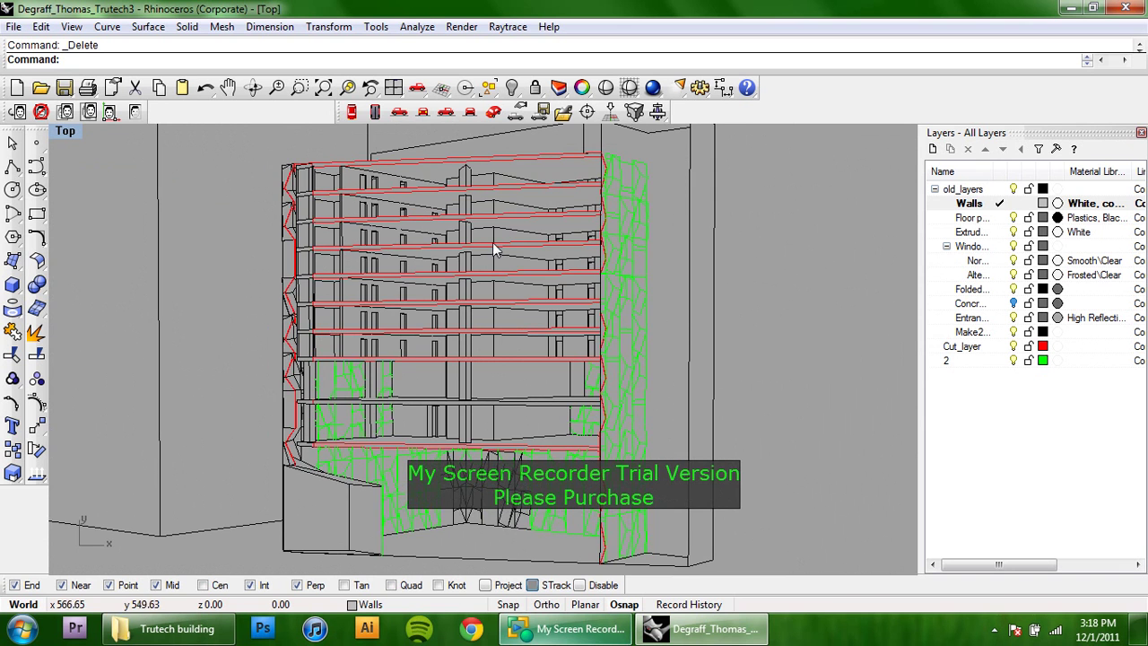
pyautogui.scroll(1, 493, 244)
pyautogui.scroll(4, 582, 309)
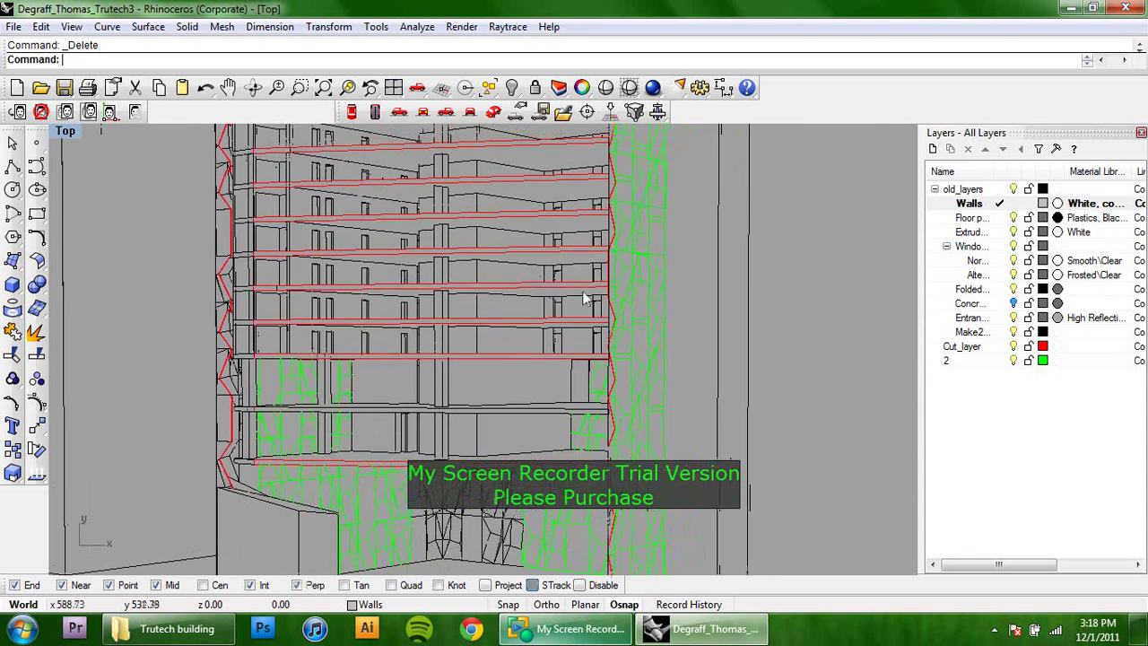
pyautogui.scroll(2, 583, 301)
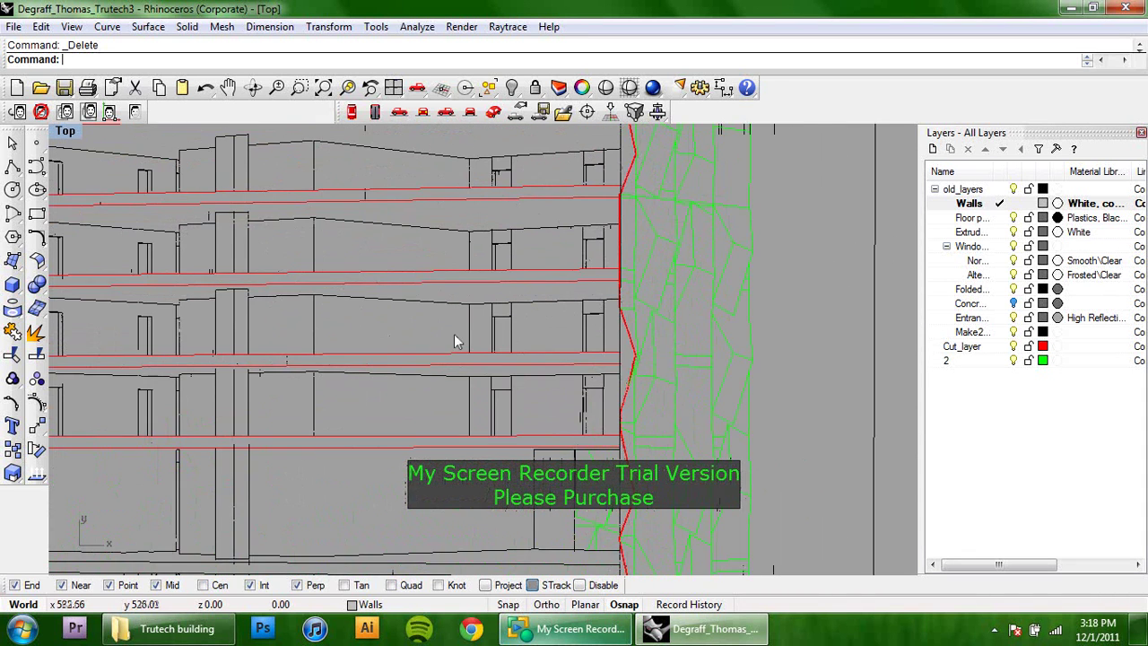
pyautogui.scroll(2, 518, 345)
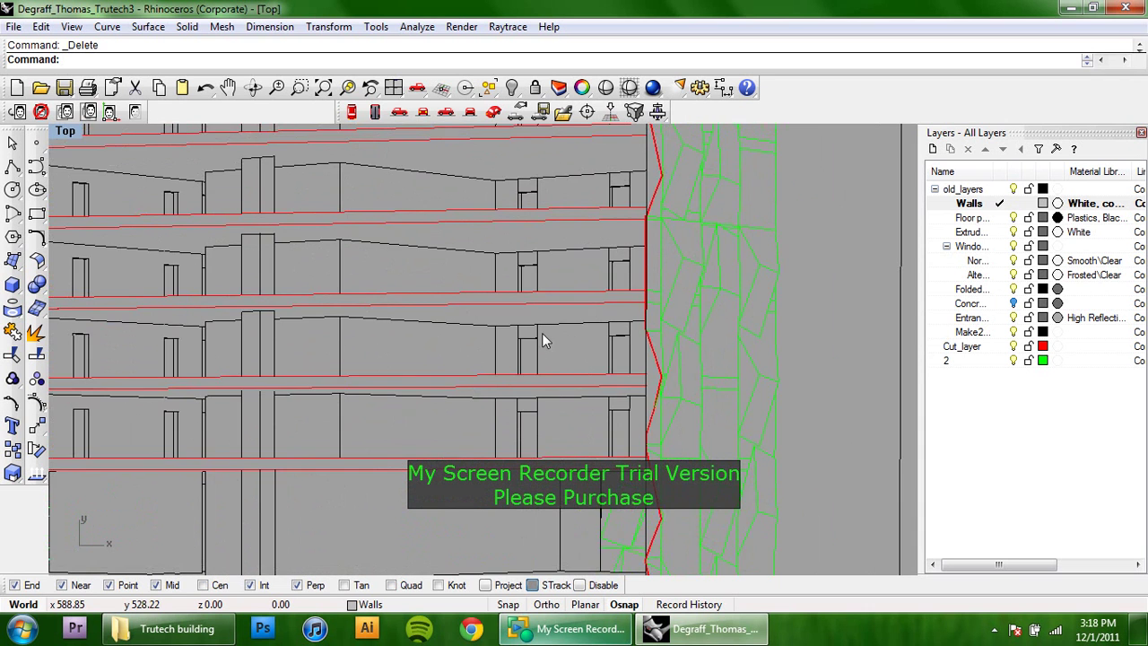
# Using the window head lines on two adjacent floors as cutting edges, trim the vertical lines above the upper floor's two windows.
pyautogui.scroll(3, 517, 348)
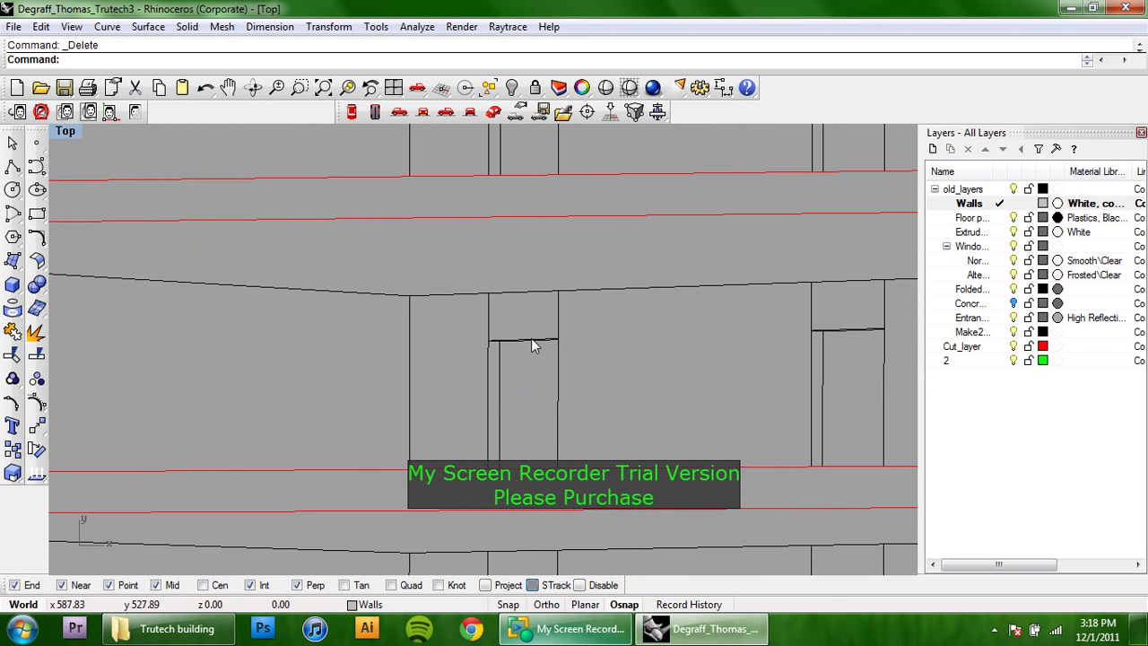
pyautogui.click(531, 340)
pyautogui.keyDown('shift'); pyautogui.click(856, 328); pyautogui.keyUp('shift')
pyautogui.moveTo(723, 310); pyautogui.dragTo(582, 466, button='right')
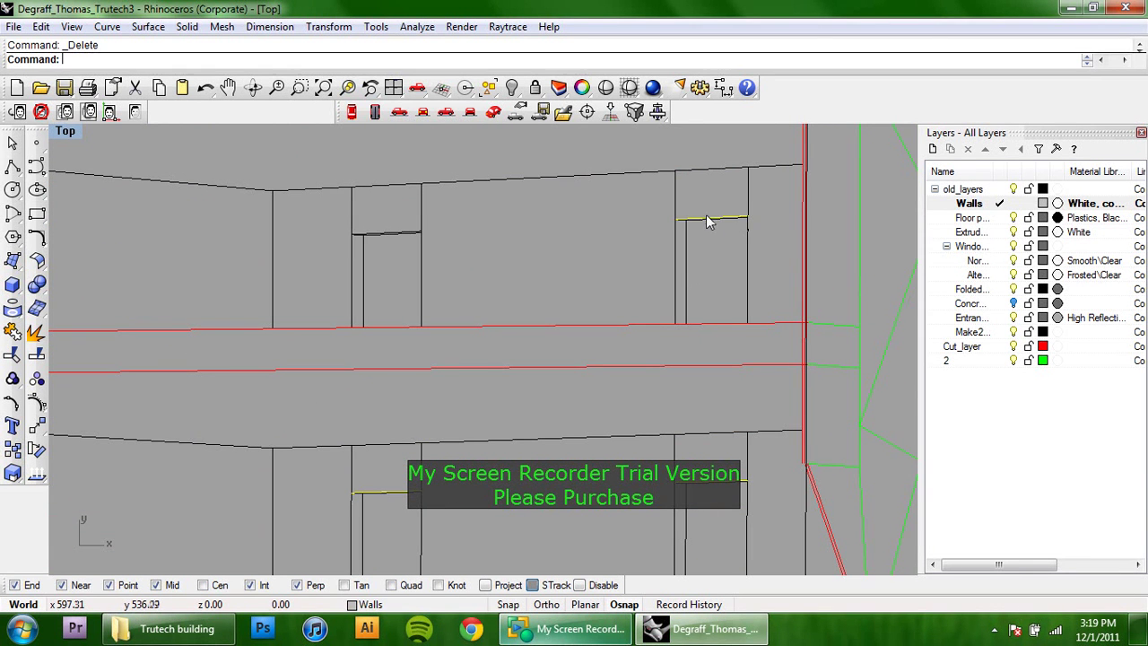
pyautogui.keyDown('shift'); pyautogui.click(386, 232); pyautogui.keyUp('shift')
pyautogui.moveTo(258, 313); pyautogui.dragTo(289, 254, button='right')
pyautogui.click(36, 332)
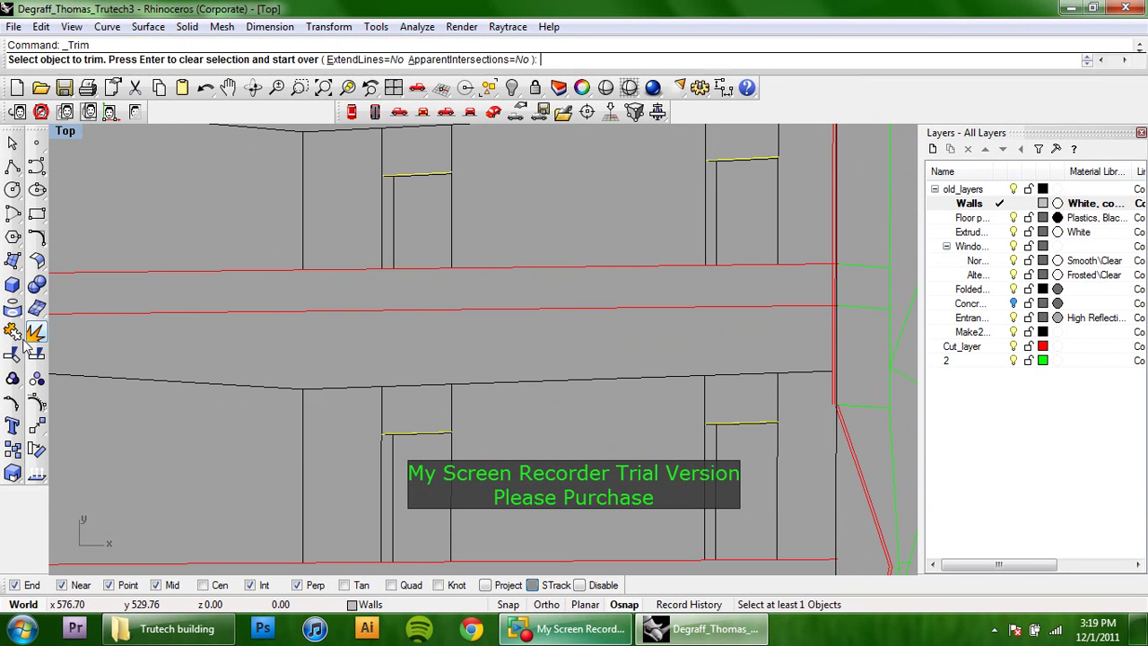
pyautogui.moveTo(469, 145); pyautogui.dragTo(343, 164)
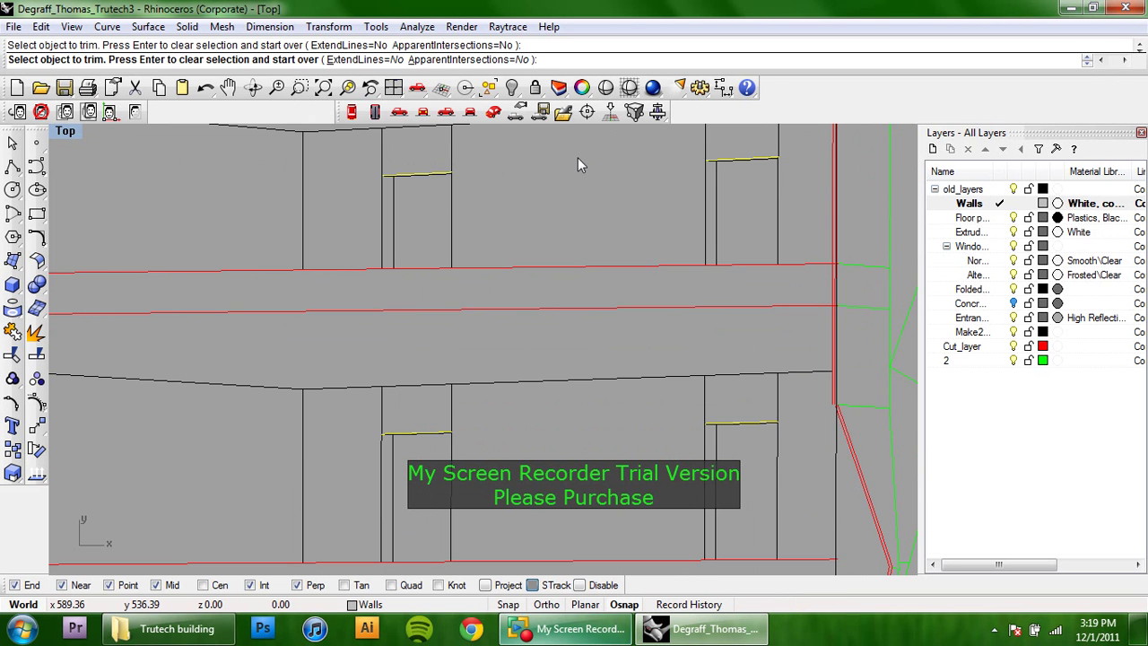
pyautogui.moveTo(597, 172); pyautogui.dragTo(525, 254, button='right')
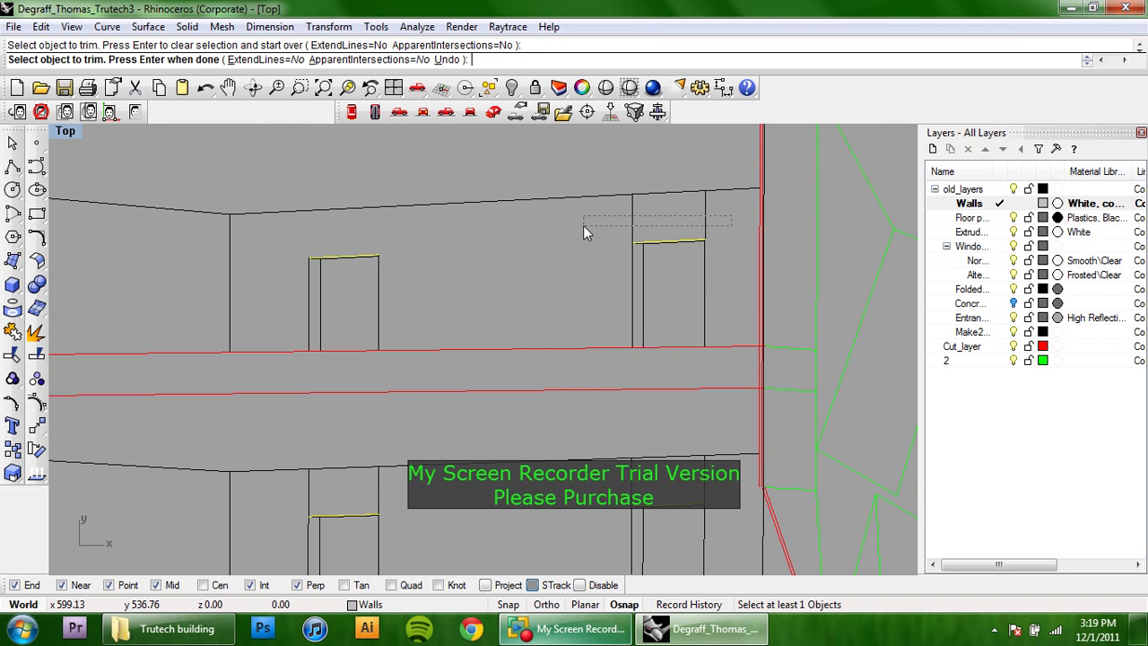
pyautogui.moveTo(583, 226); pyautogui.dragTo(583, 225)
# Trim the vertical lines above the two windows on the floor below and end the Trim command.
pyautogui.press('Down')
pyautogui.press('Right')
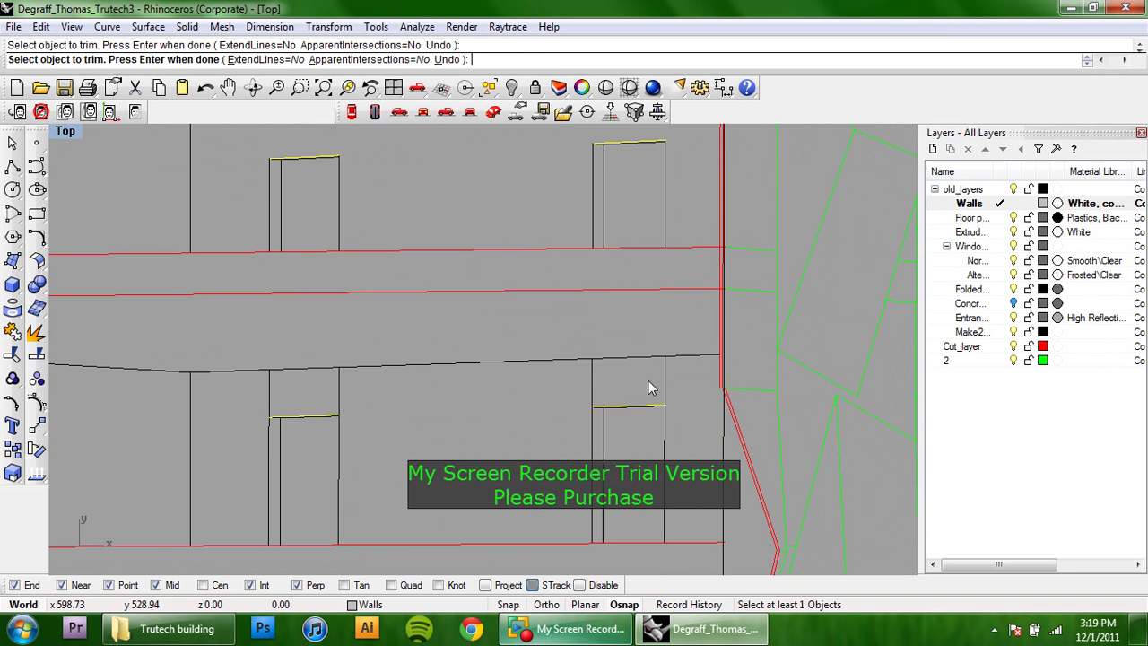
pyautogui.moveTo(563, 391); pyautogui.dragTo(563, 391)
pyautogui.moveTo(233, 400); pyautogui.dragTo(233, 400)
pyautogui.scroll(-2, 308, 366)
pyautogui.moveTo(316, 398); pyautogui.dragTo(471, 374, button='right')
pyautogui.press('Return')
pyautogui.press('Escape')
# Review the trimmed windows against the other floors of the section drawing.
pyautogui.scroll(-2, 368, 378)
pyautogui.scroll(-3, 255, 324)
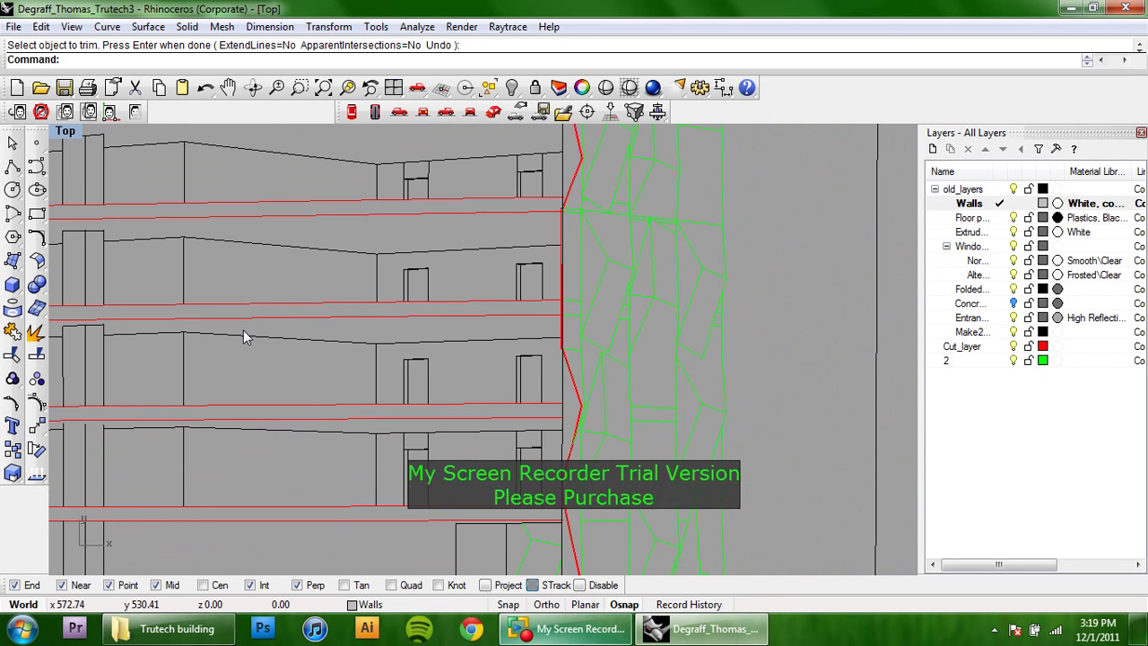
pyautogui.scroll(-2, 243, 330)
pyautogui.moveTo(269, 331); pyautogui.dragTo(423, 341, button='right')
pyautogui.scroll(-2, 748, 281)
pyautogui.scroll(-2, 647, 213)
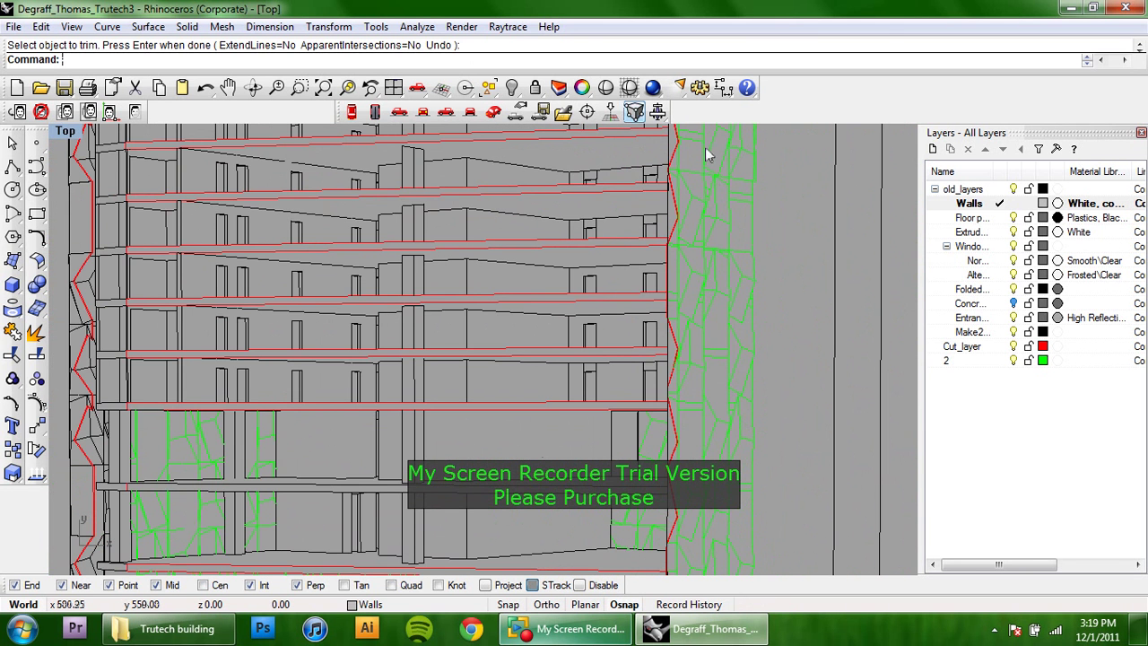
pyautogui.scroll(-2, 358, 237)
# Move the black faceted panel lines in the middle of the ground-floor wall to layer 2.
pyautogui.moveTo(370, 274); pyautogui.dragTo(386, 204, button='right')
pyautogui.moveTo(426, 302); pyautogui.dragTo(434, 263, button='right')
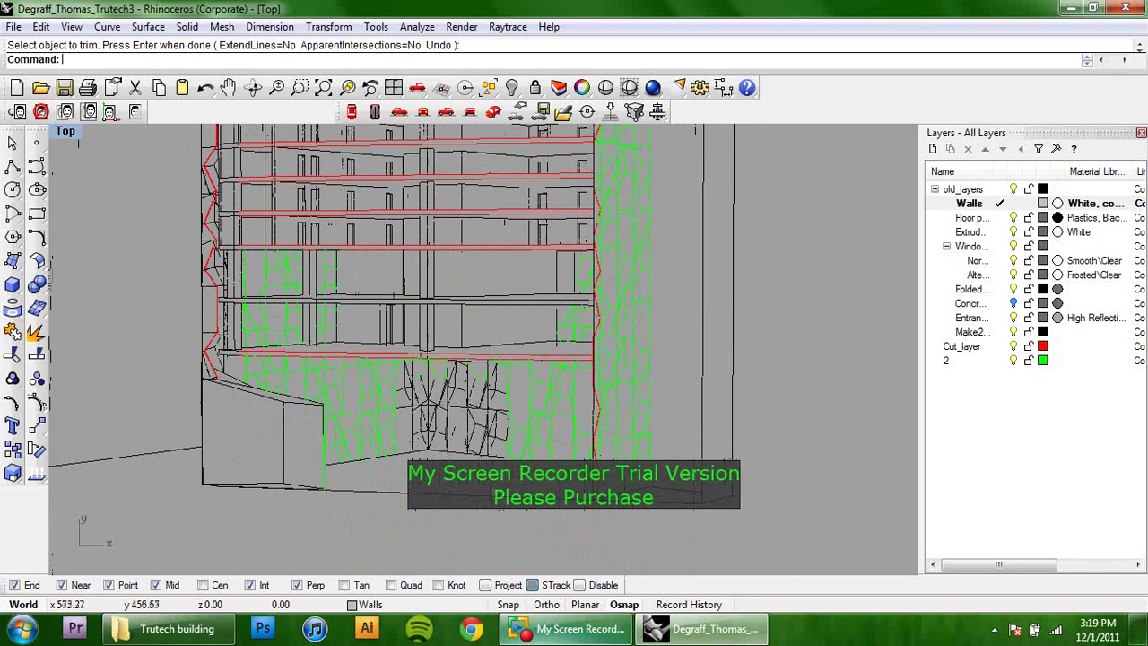
pyautogui.moveTo(525, 481); pyautogui.dragTo(373, 371)
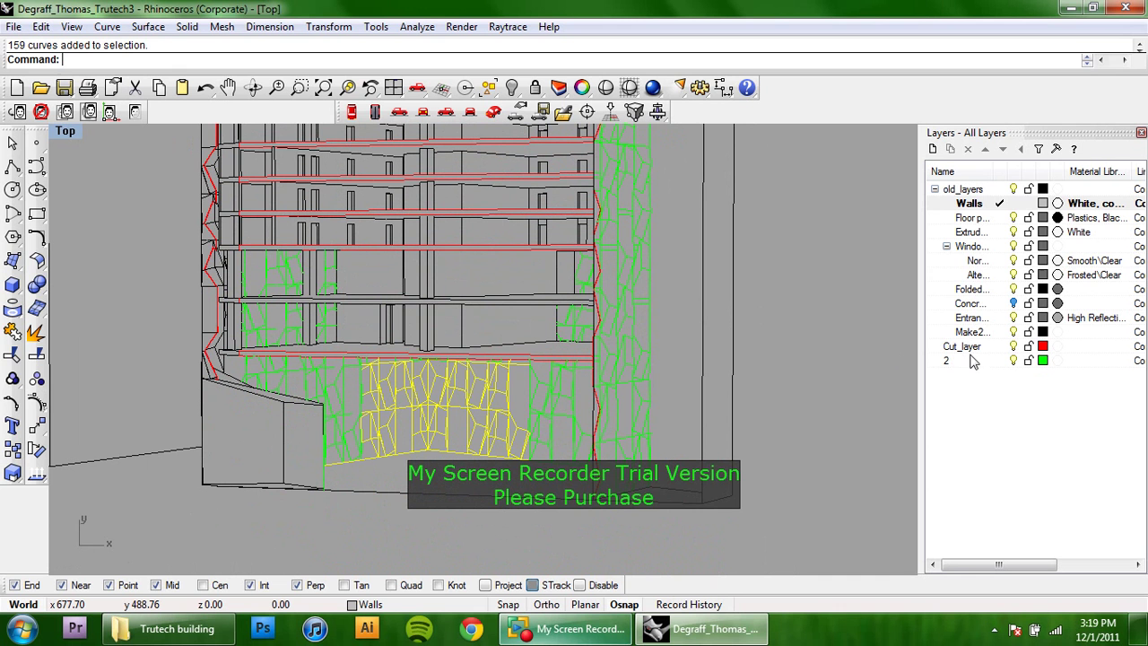
pyautogui.click(935, 189)
pyautogui.rightClick(976, 219)
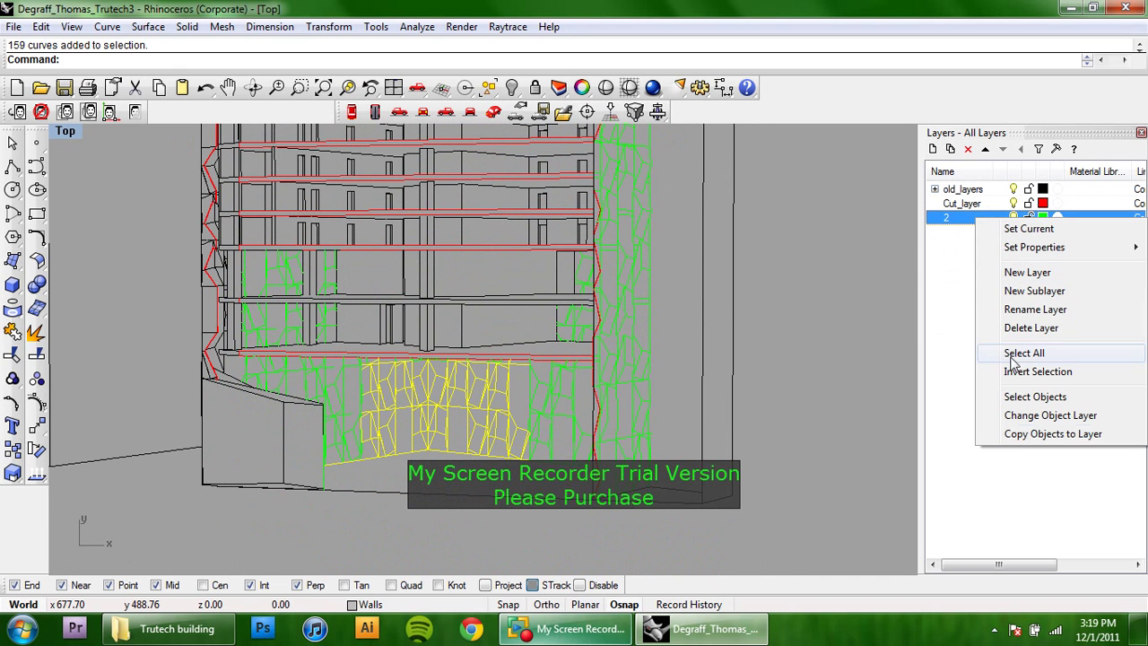
pyautogui.click(1050, 415)
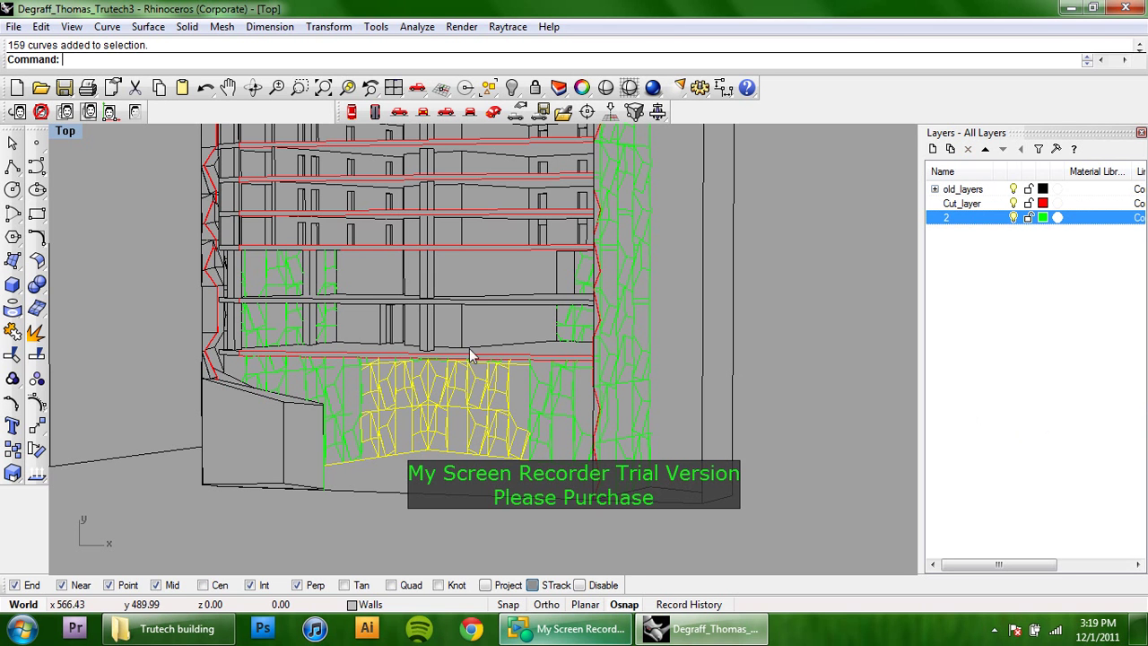
# Inspect the whole colour-coded section, comparing the red cut lines, green facade panels and black interior lines floor by floor.
pyautogui.scroll(-2, 363, 343)
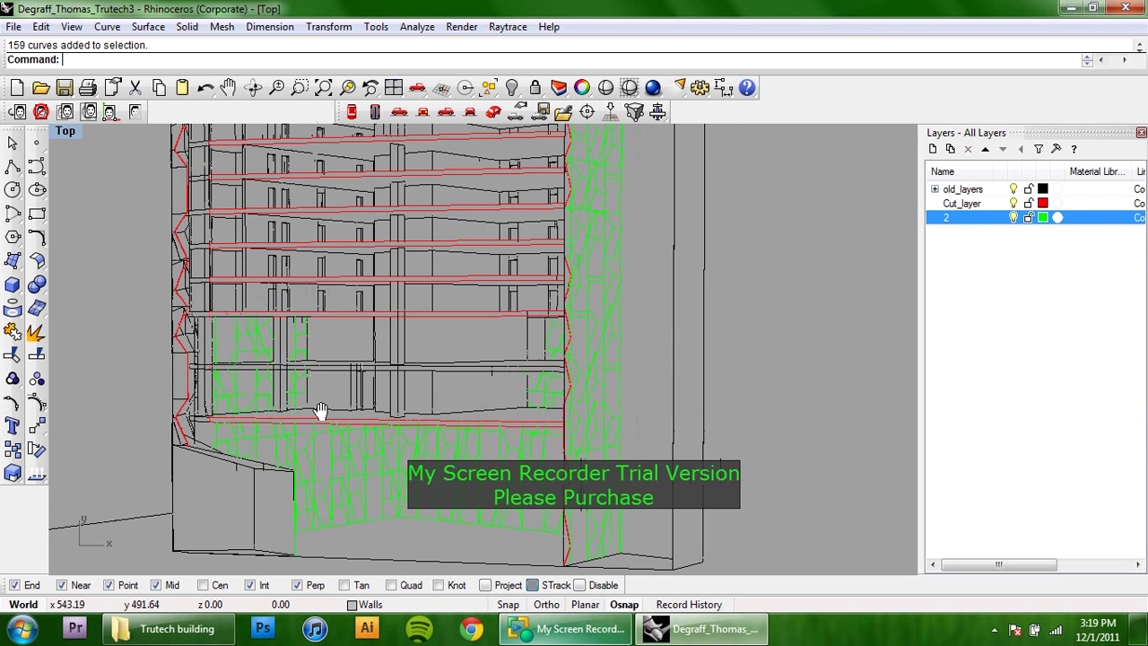
pyautogui.scroll(-1, 363, 343)
pyautogui.scroll(3, 363, 343)
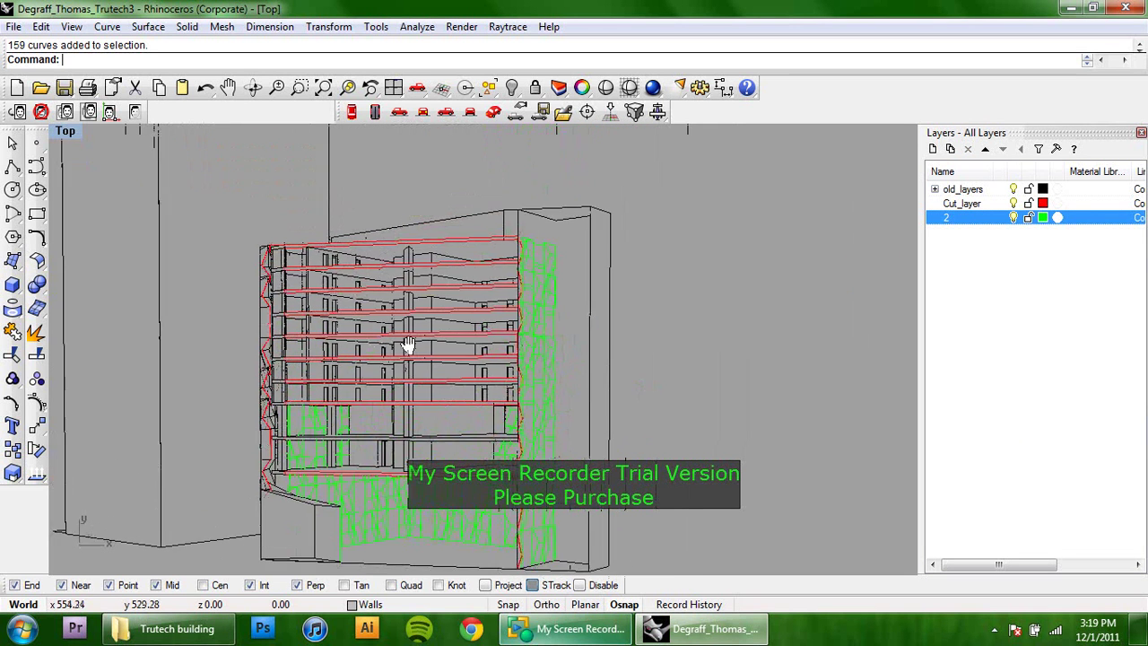
pyautogui.scroll(2, 351, 404)
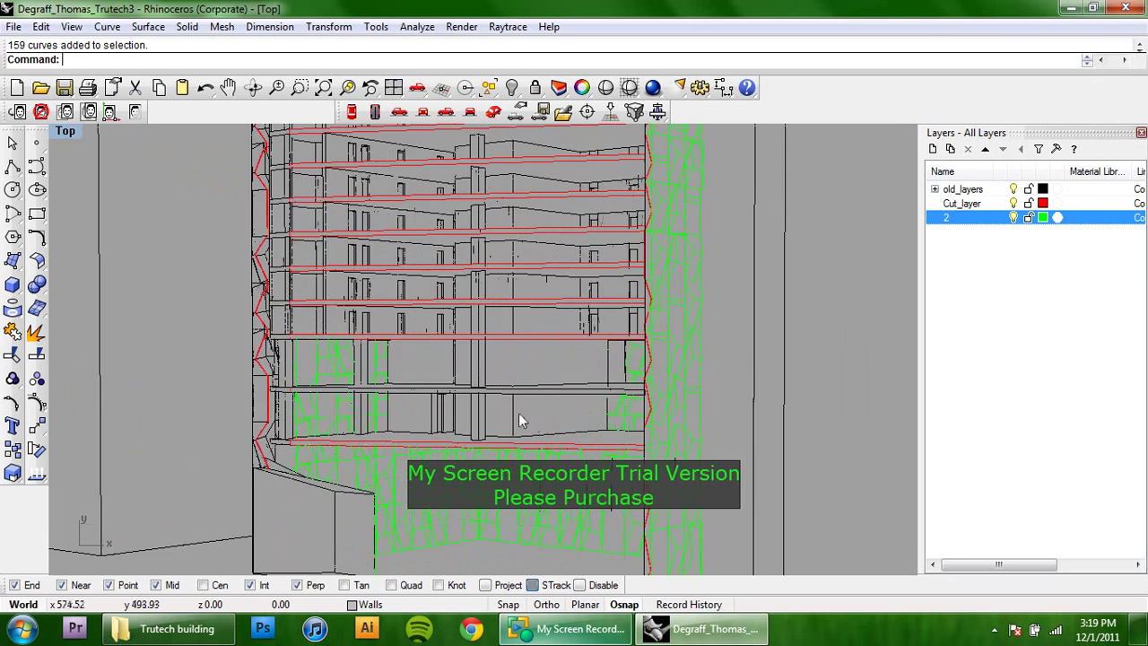
pyautogui.scroll(-2, 520, 418)
pyautogui.scroll(2, 597, 443)
pyautogui.scroll(2, 461, 367)
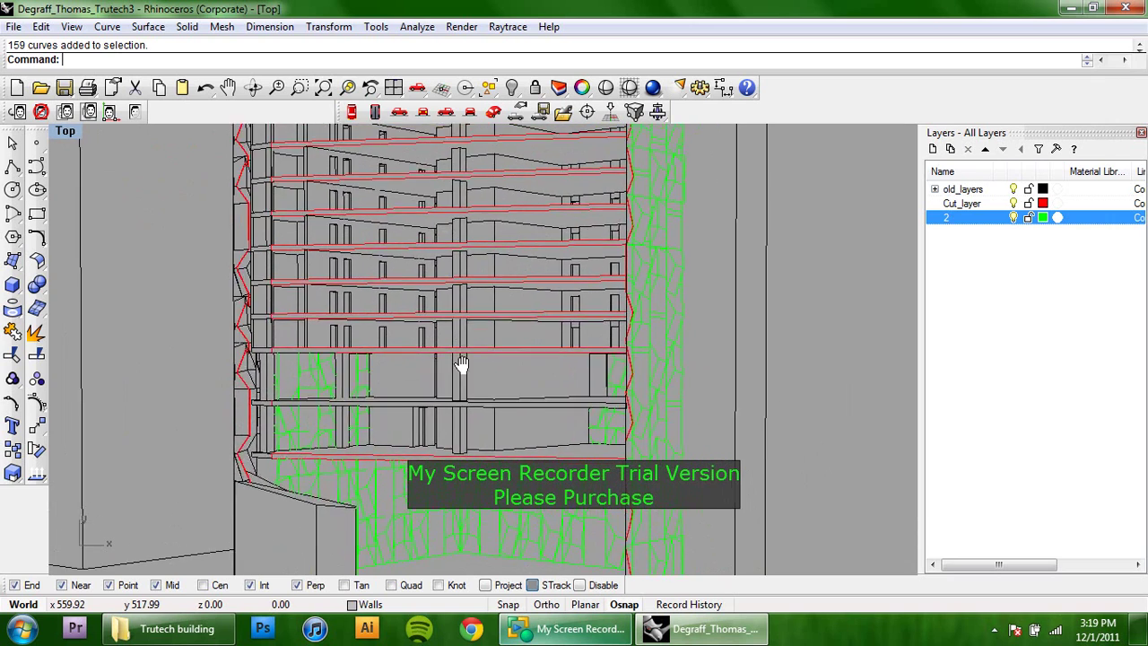
pyautogui.scroll(-1, 482, 379)
pyautogui.scroll(1, 584, 338)
pyautogui.scroll(1, 358, 329)
pyautogui.moveTo(358, 320)
pyautogui.mouseDown(button='right')
pyautogui.moveTo(464, 374)
pyautogui.moveTo(497, 371)
pyautogui.mouseUp(button='right')
pyautogui.moveTo(668, 413); pyautogui.dragTo(607, 400, button='right')
pyautogui.moveTo(754, 412); pyautogui.dragTo(769, 415, button='right')
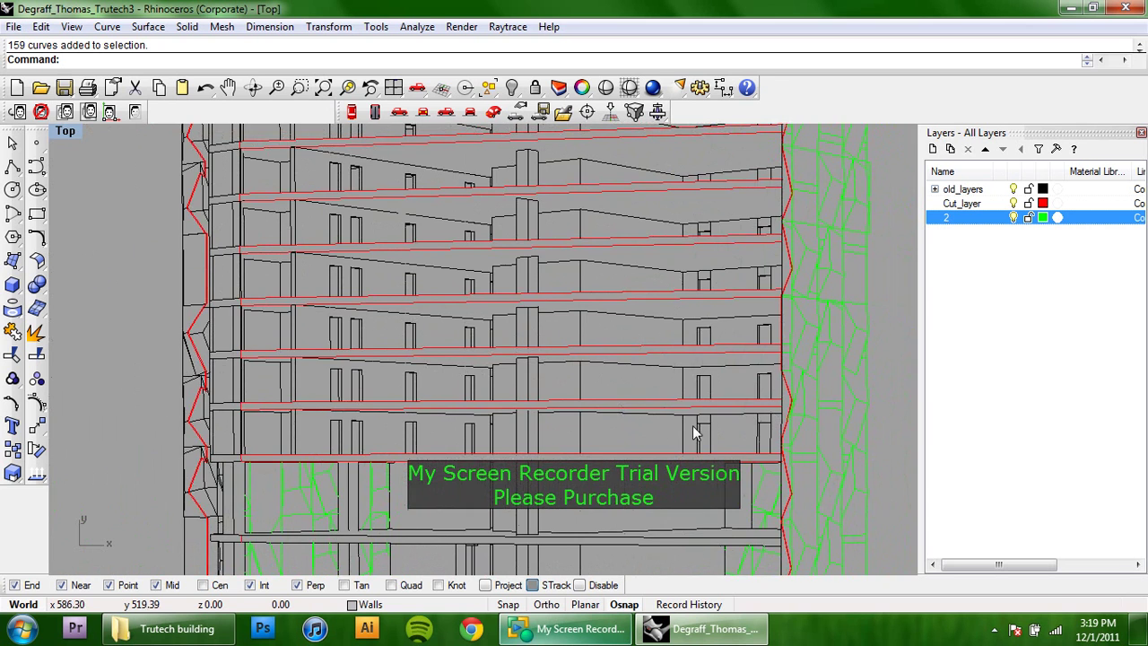
pyautogui.moveTo(549, 375); pyautogui.dragTo(453, 320, button='right')
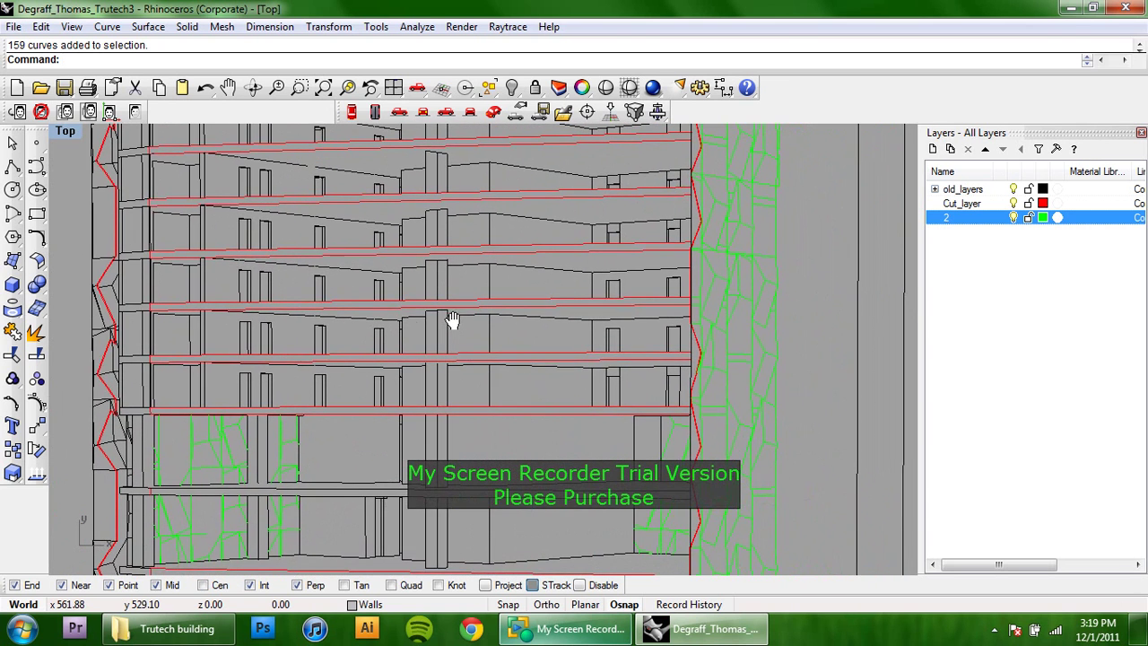
pyautogui.scroll(-1, 361, 298)
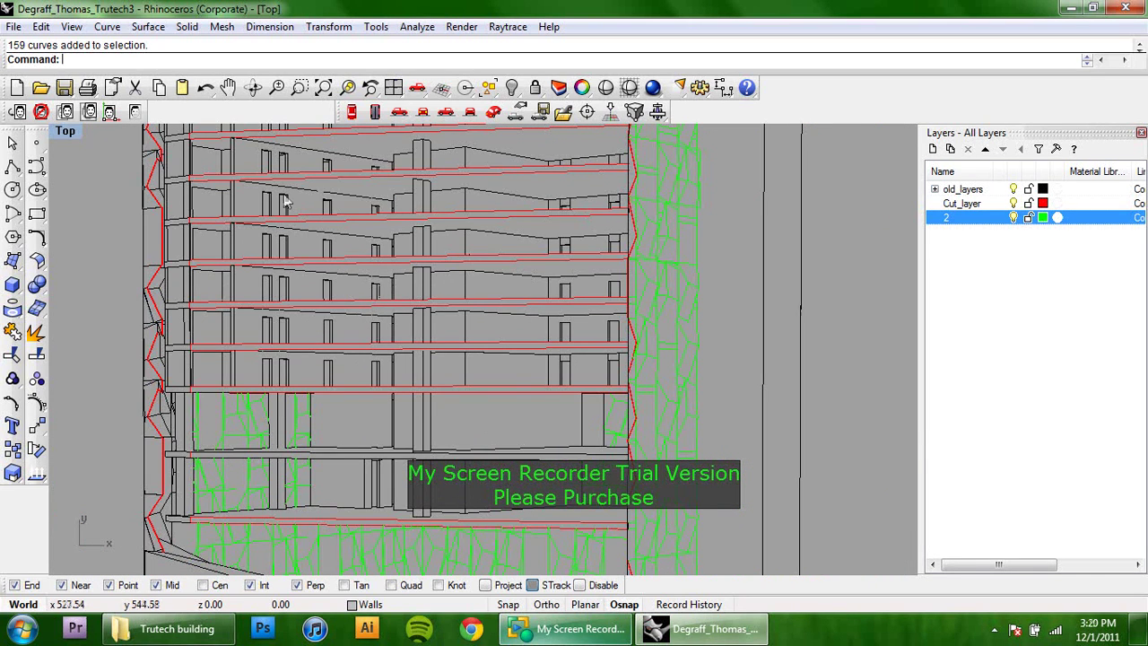
# Select all linework of the section drawing, including the neighbouring tower, and start exporting the selection.
pyautogui.scroll(-5, 280, 361)
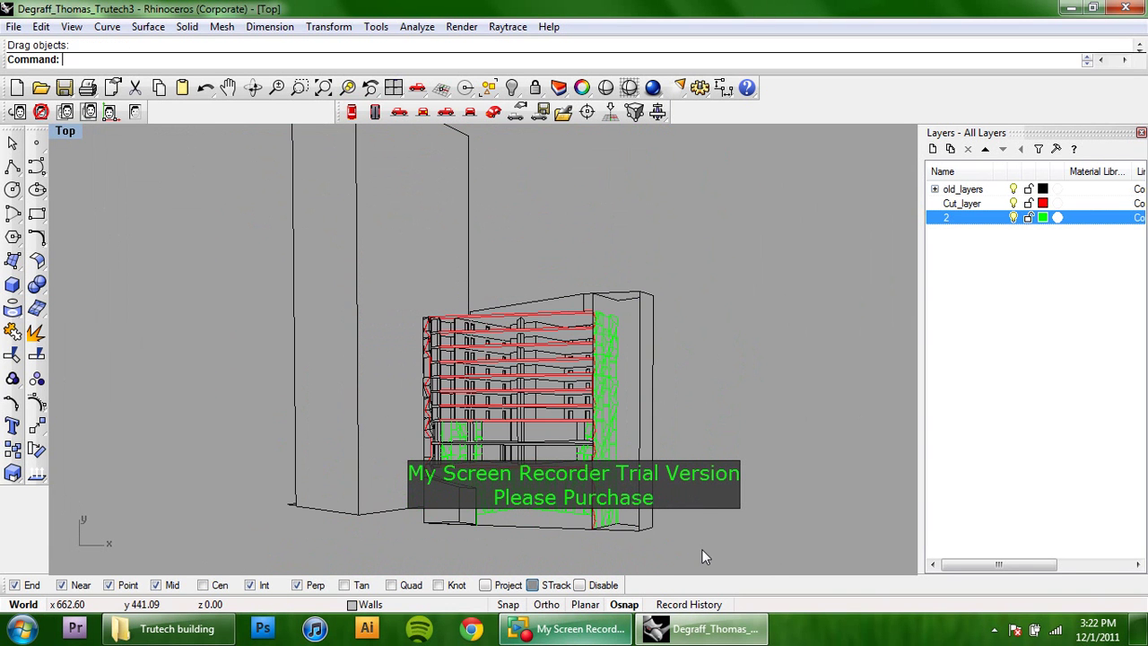
pyautogui.moveTo(704, 554); pyautogui.dragTo(718, 519, button='right')
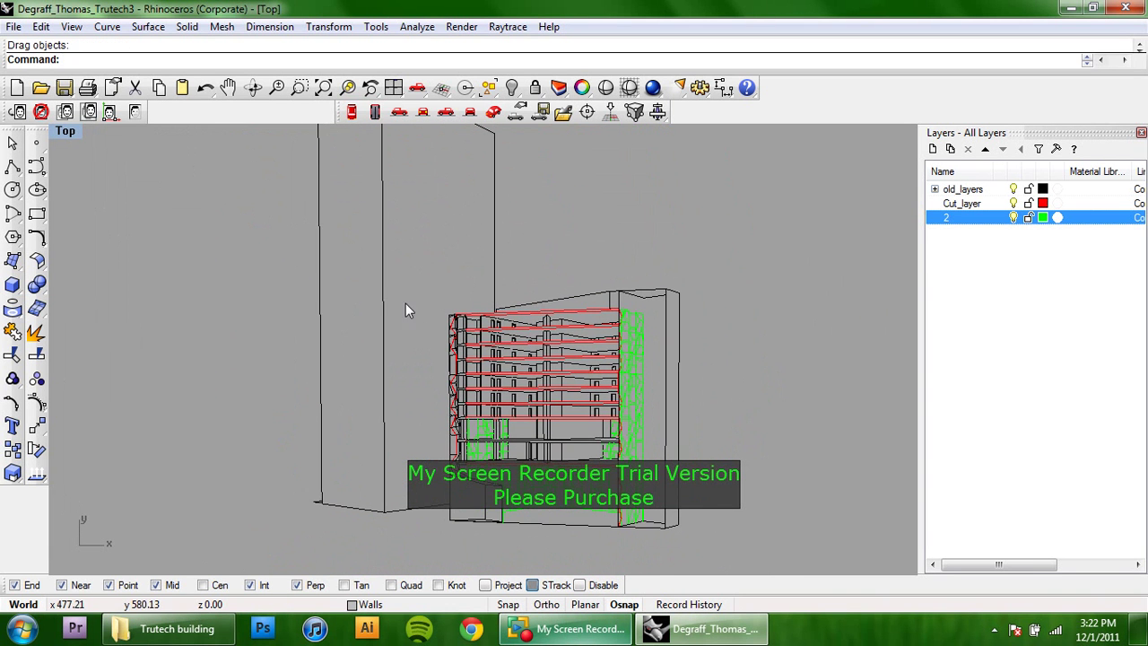
pyautogui.moveTo(405, 304)
pyautogui.mouseDown(button='right')
pyautogui.moveTo(379, 318)
pyautogui.moveTo(396, 311)
pyautogui.mouseUp(button='right')
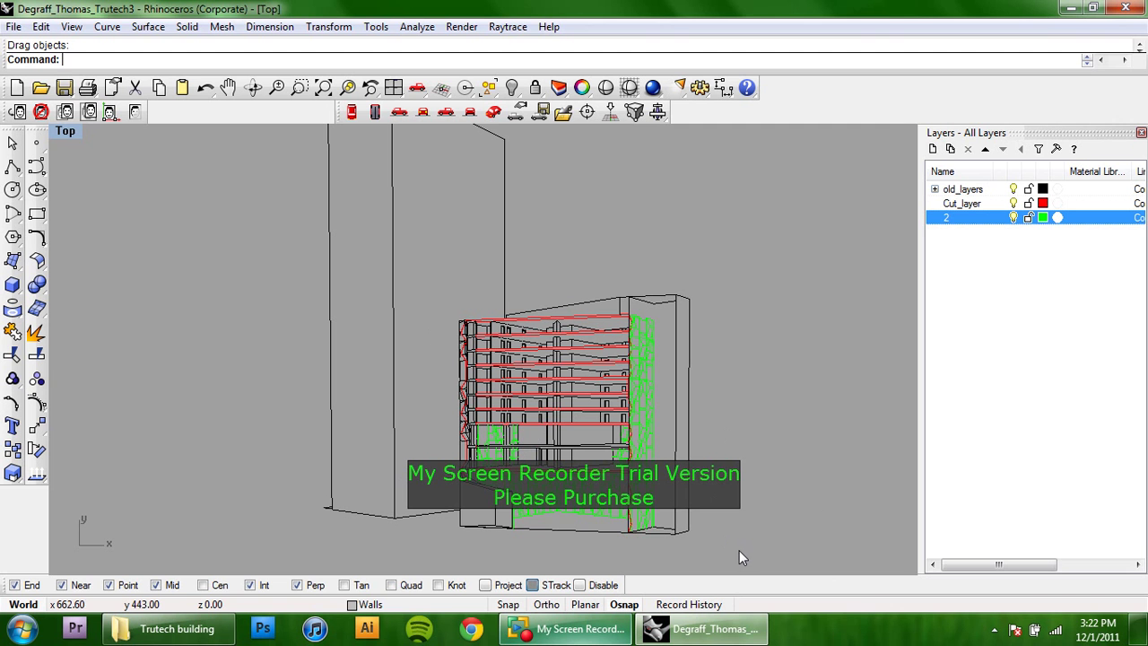
pyautogui.moveTo(723, 554); pyautogui.dragTo(449, 347)
pyautogui.moveTo(236, 182); pyautogui.dragTo(236, 128)
pyautogui.moveTo(315, 233); pyautogui.dragTo(313, 260, button='right')
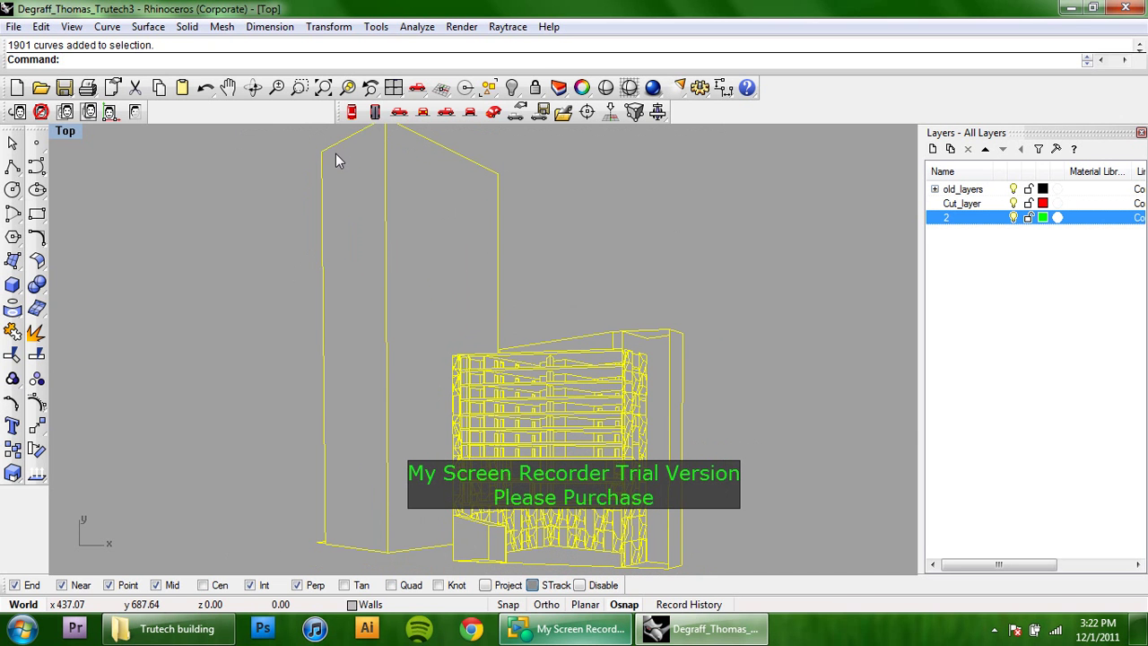
pyautogui.click(14, 26)
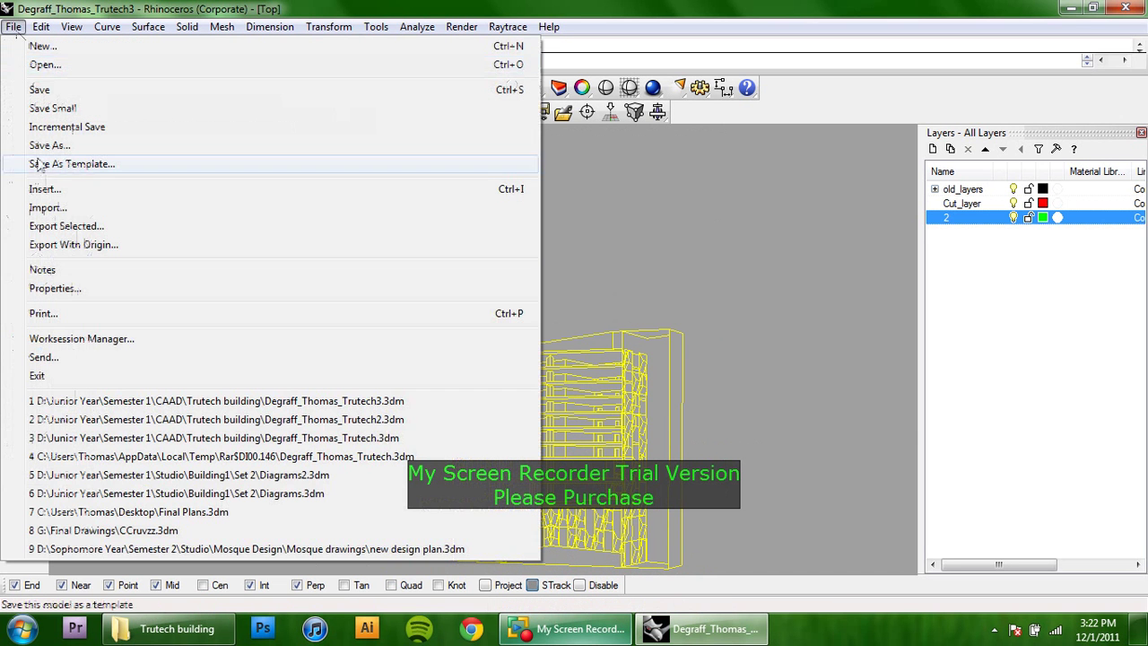
pyautogui.click(76, 227)
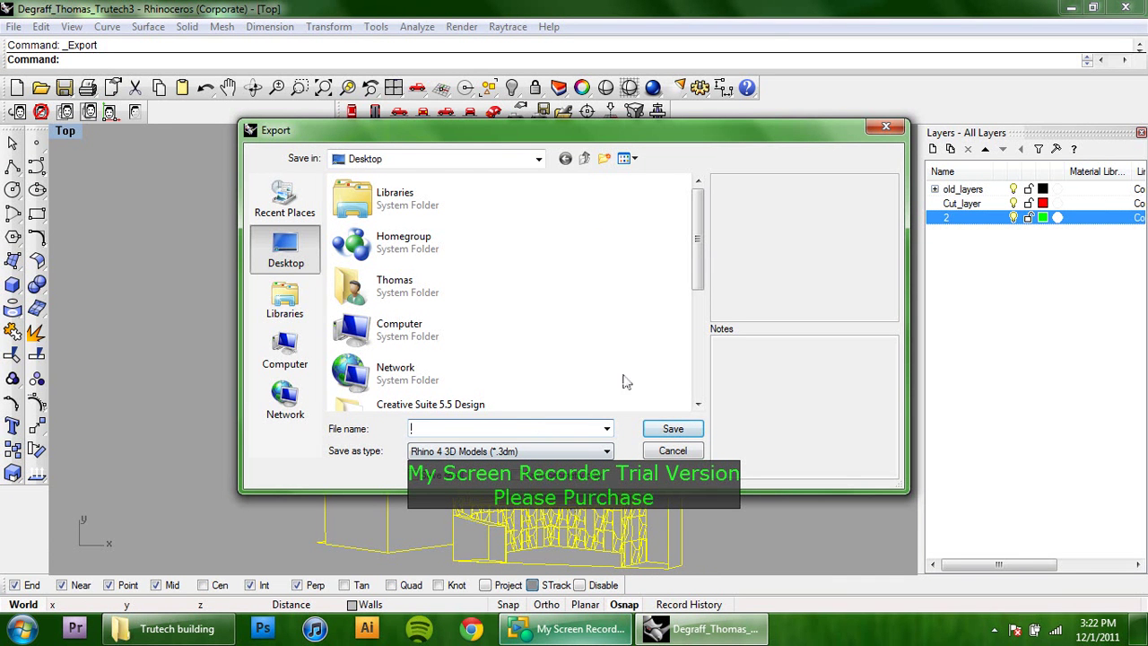
# Export the selected linework to the Desktop in Adobe Illustrator (*.ai) format under the file name Tutorial1.
pyautogui.click(524, 452)
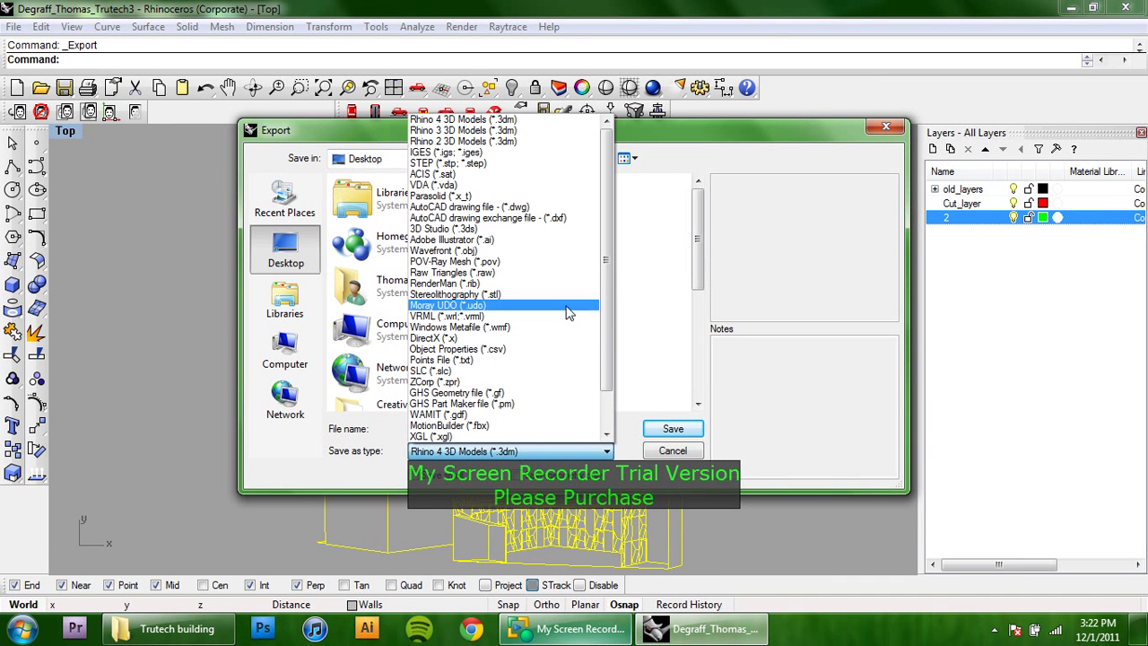
pyautogui.scroll(-2, 606, 332)
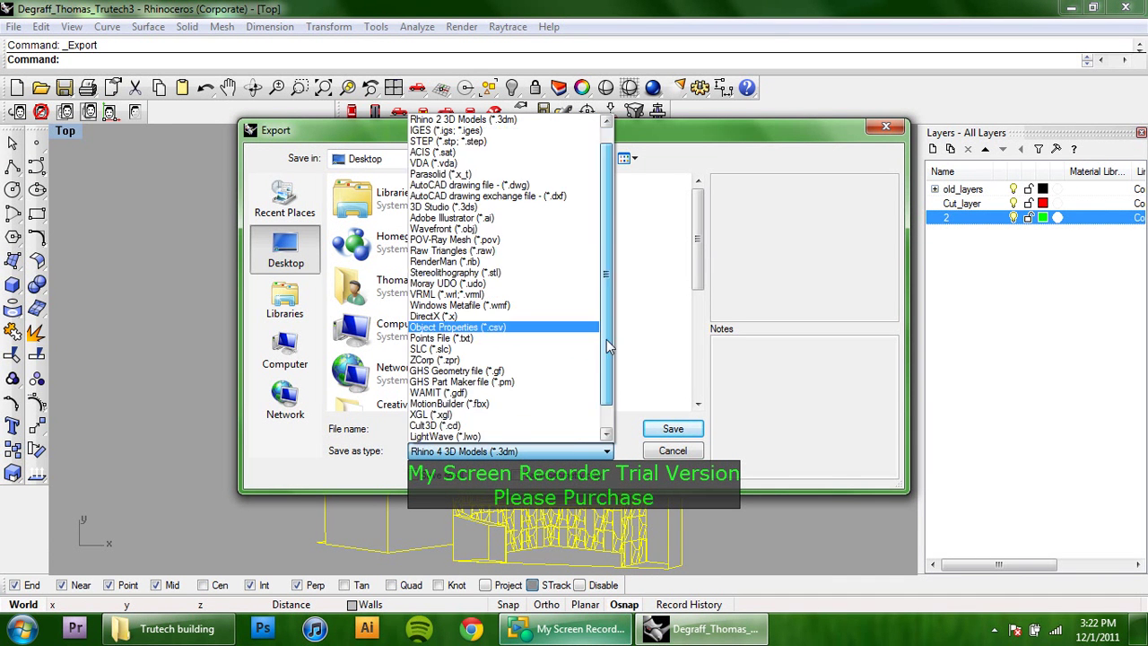
pyautogui.scroll(2, 604, 318)
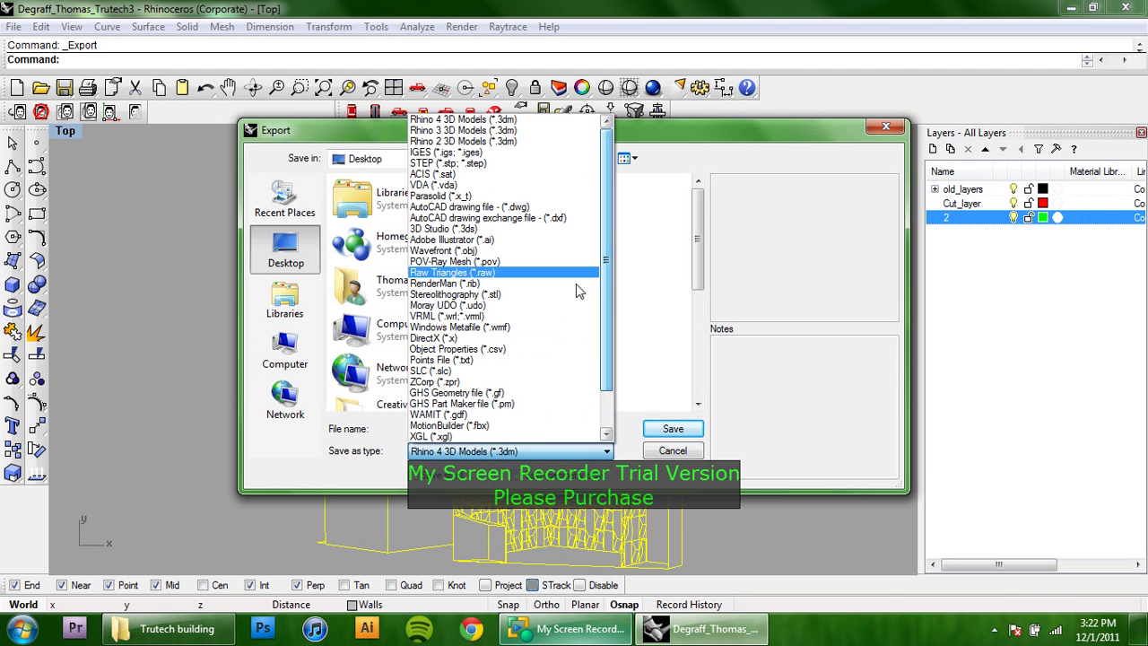
pyautogui.click(462, 242)
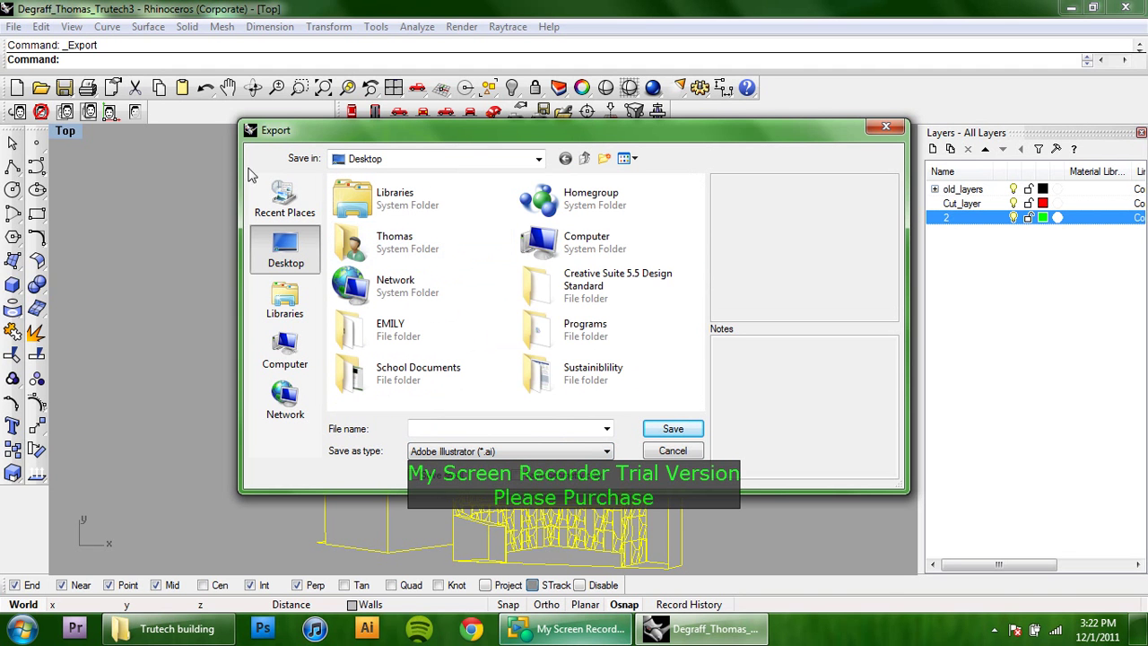
pyautogui.click(554, 429)
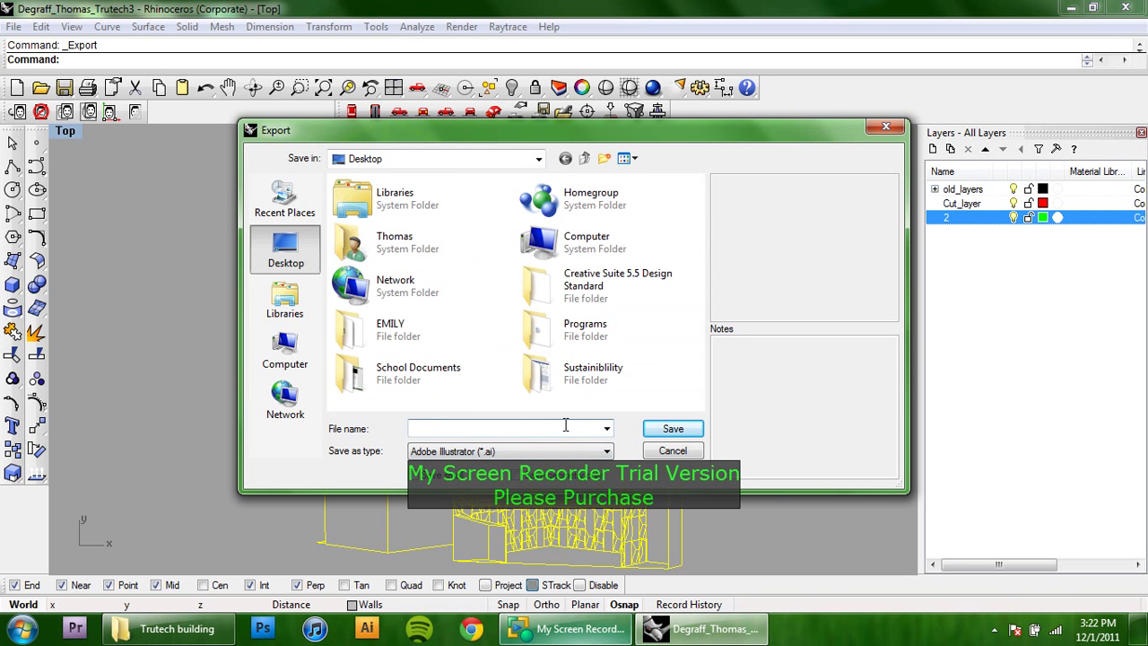
pyautogui.write('Tutorial1')
pyautogui.click(671, 431)
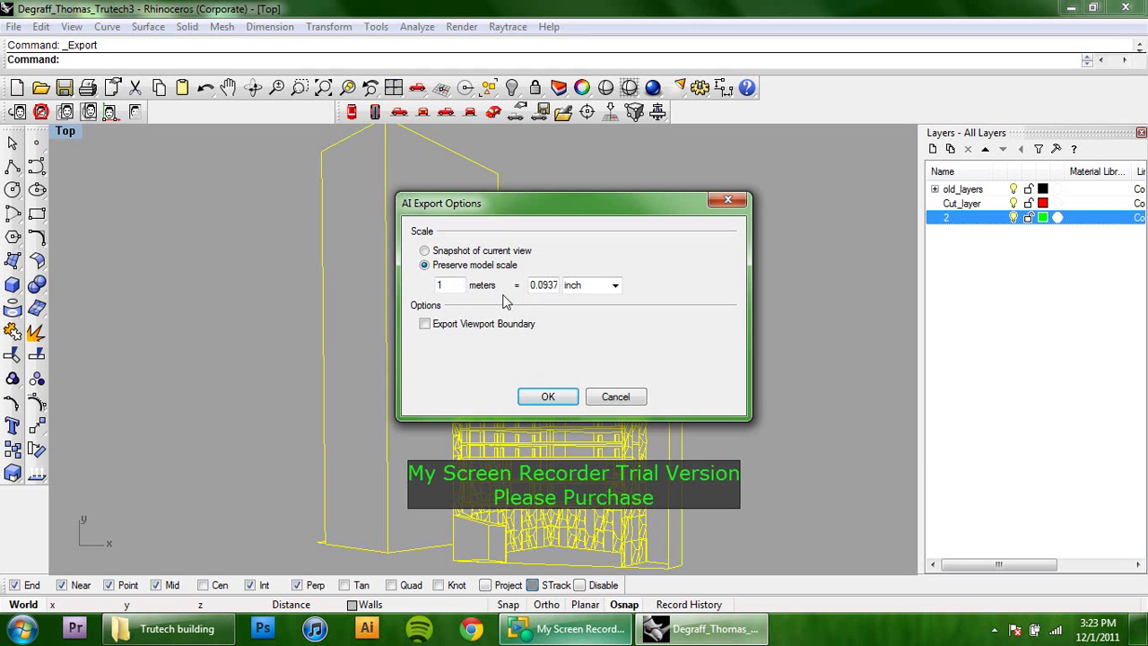
# Set the AI export scale to a snapshot of the current view and accept the export options.
pyautogui.click(538, 285)
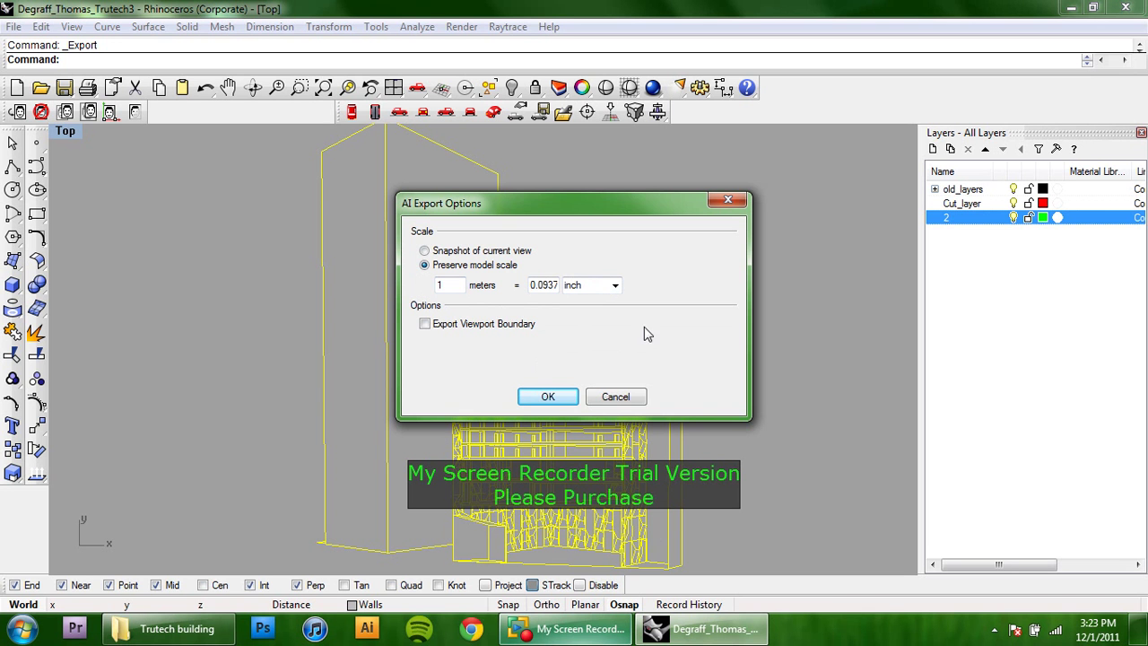
pyautogui.click(440, 252)
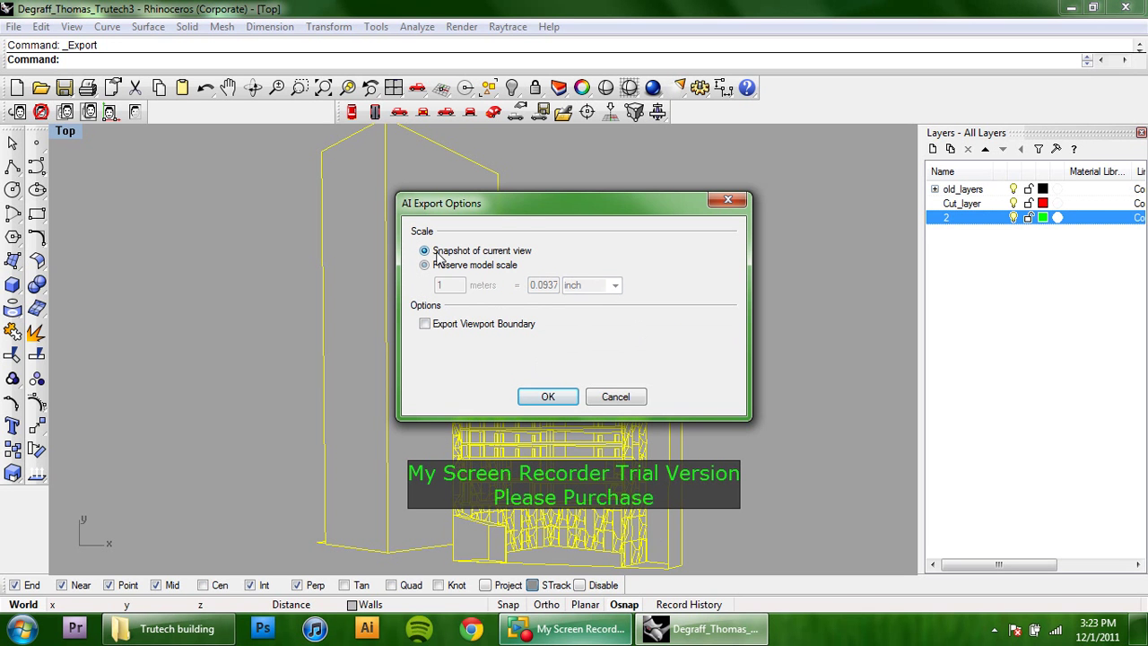
pyautogui.click(547, 396)
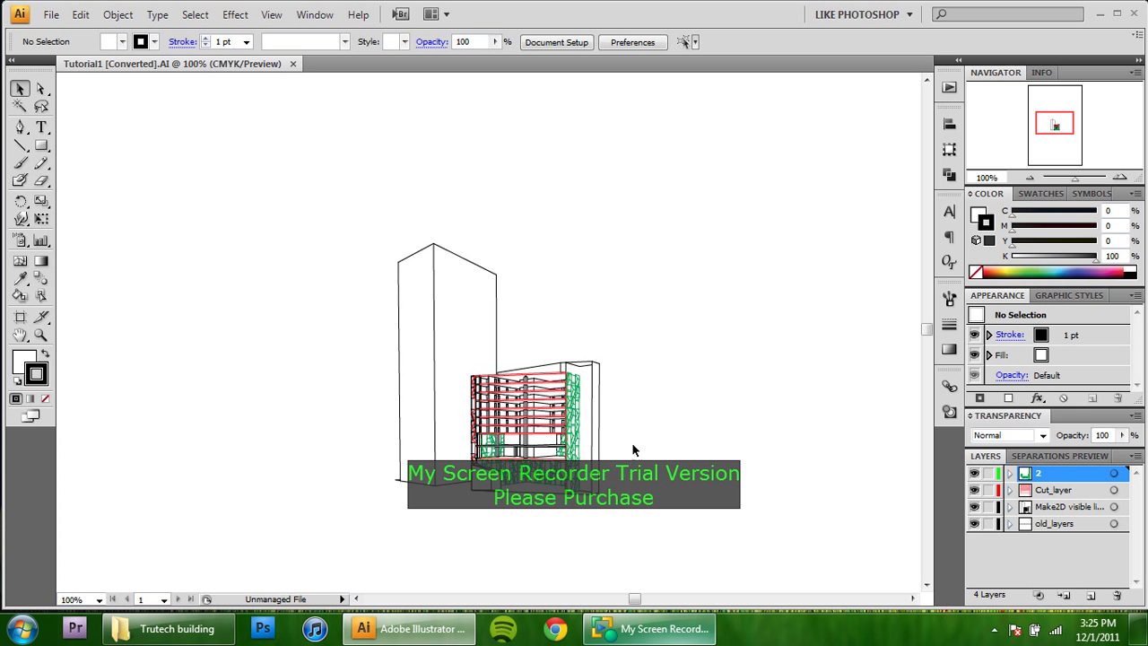
# Examine the exported section in Adobe Illustrator, checking the red cut lines, green facade panels and black interior lines.
pyautogui.rightClick(680, 417)
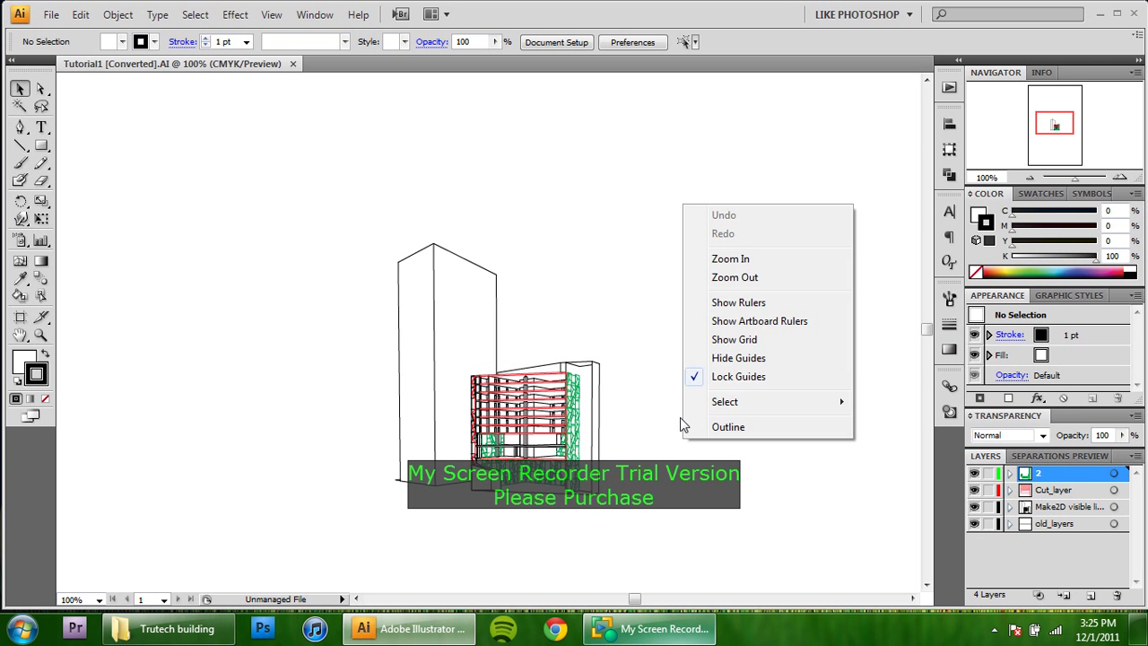
pyautogui.click(626, 360)
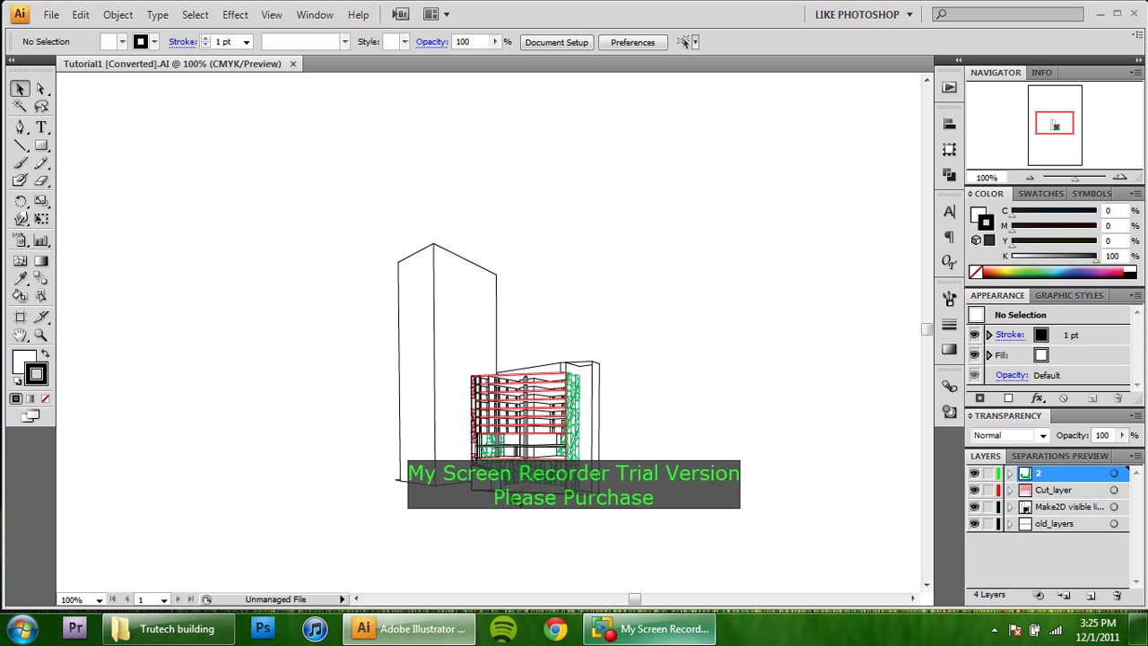
pyautogui.keyDown('alt'); pyautogui.scroll(3, 551, 521); pyautogui.keyUp('alt')
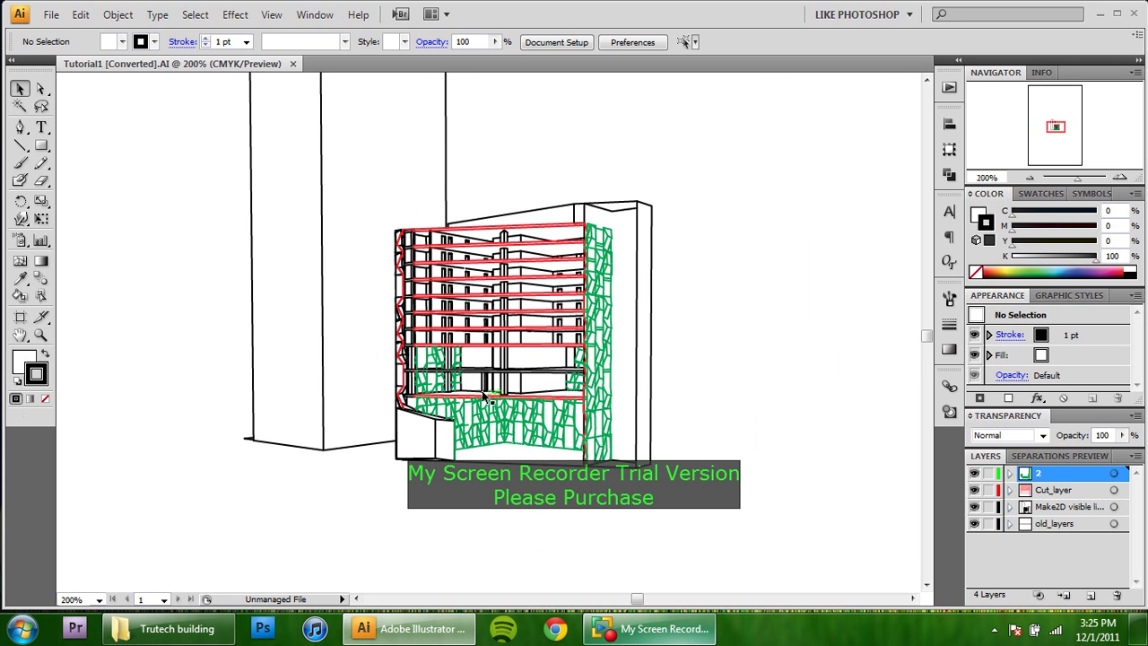
pyautogui.keyDown('alt'); pyautogui.scroll(2, 390, 287); pyautogui.keyUp('alt')
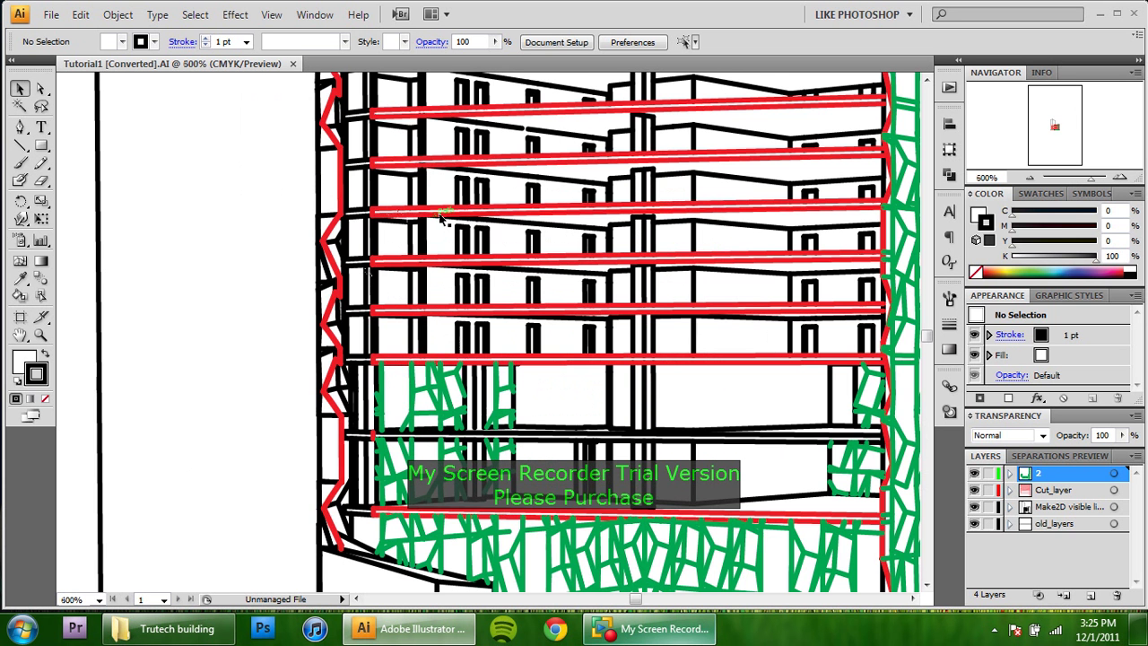
pyautogui.keyDown('alt'); pyautogui.scroll(-3, 574, 296); pyautogui.keyUp('alt')
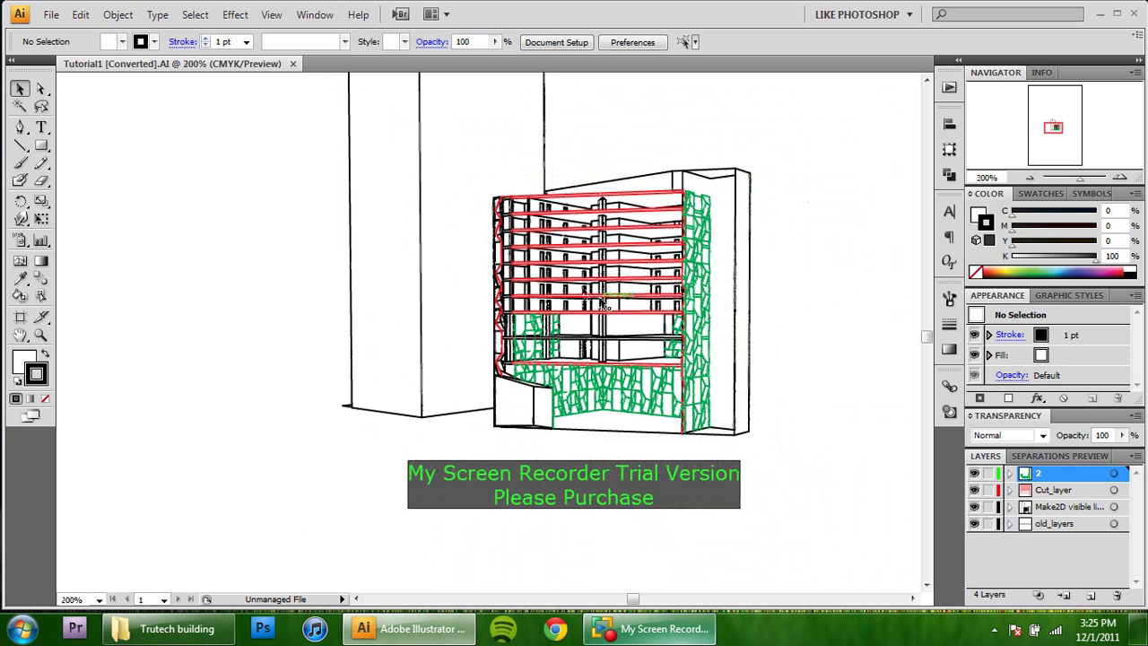
pyautogui.keyDown('alt'); pyautogui.scroll(-2, 601, 307); pyautogui.keyUp('alt')
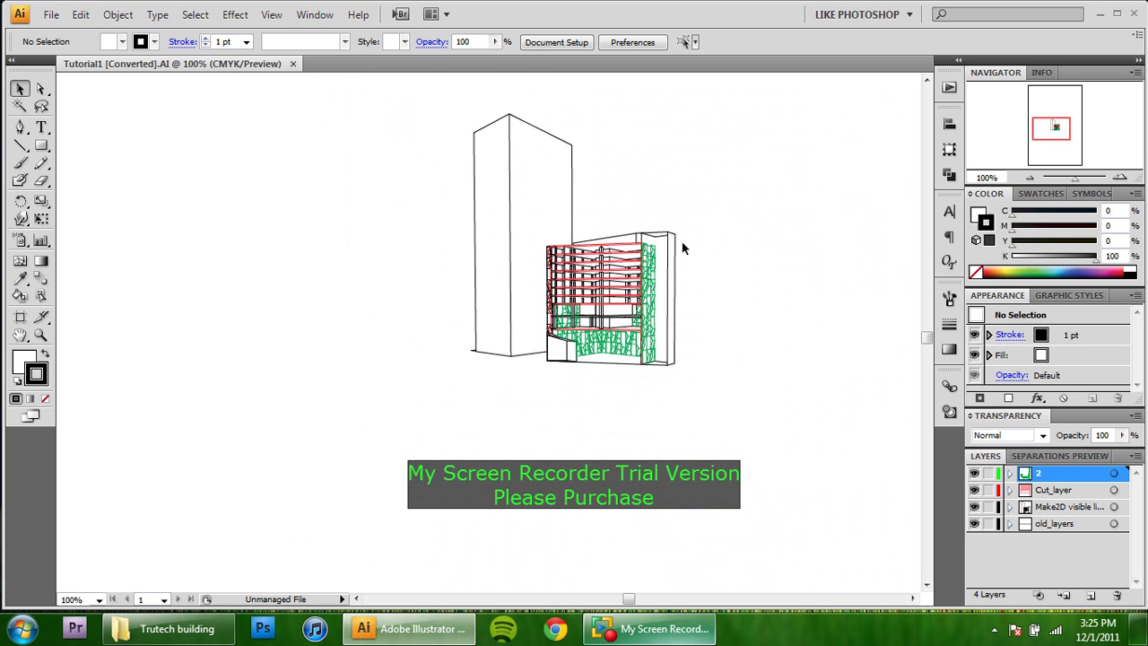
pyautogui.keyDown('alt'); pyautogui.scroll(2, 595, 246); pyautogui.keyUp('alt')
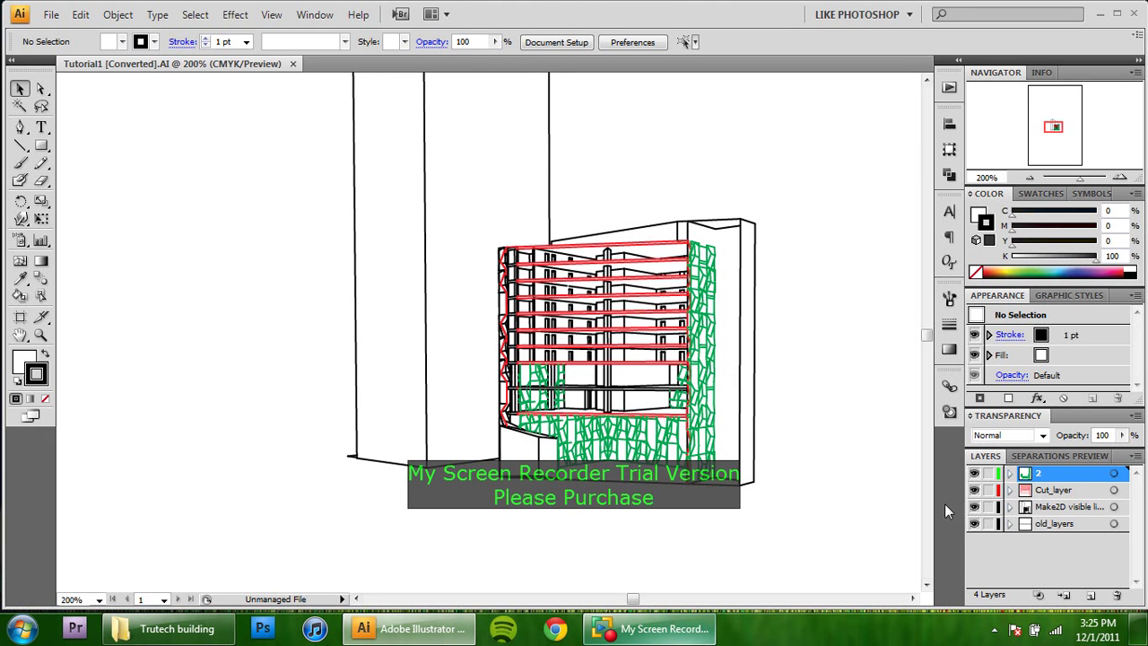
# Lock the old_layers, Make2D visible lines and 2 layers, leaving only Cut_layer editable.
pyautogui.moveTo(989, 523); pyautogui.dragTo(988, 506)
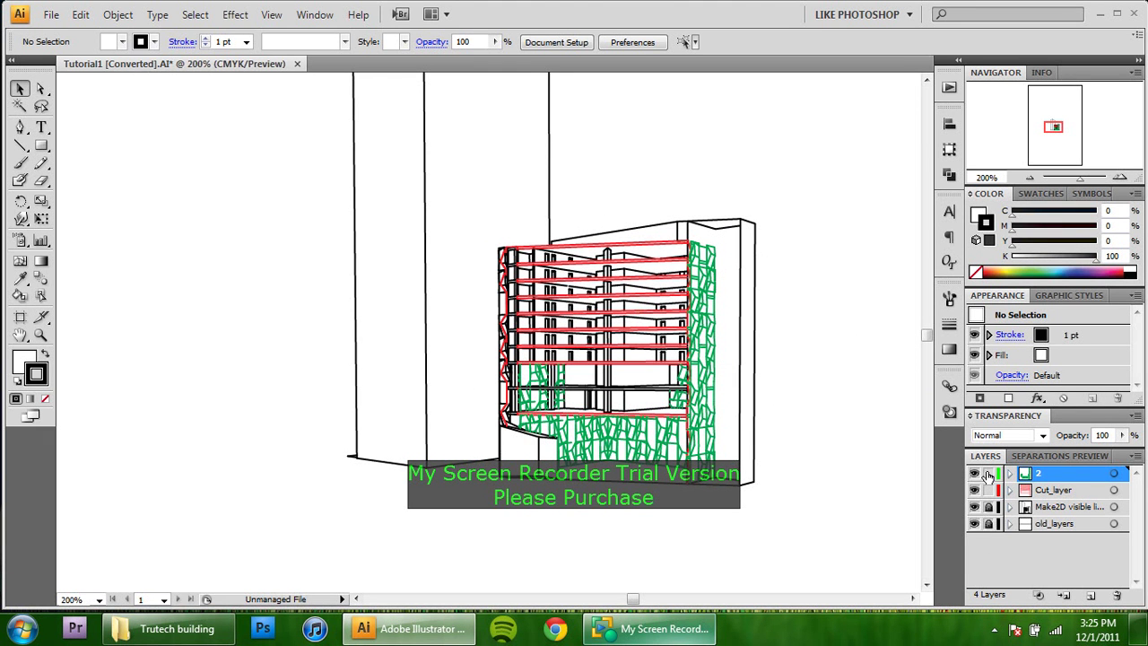
pyautogui.click(989, 473)
pyautogui.moveTo(837, 537); pyautogui.dragTo(386, 304)
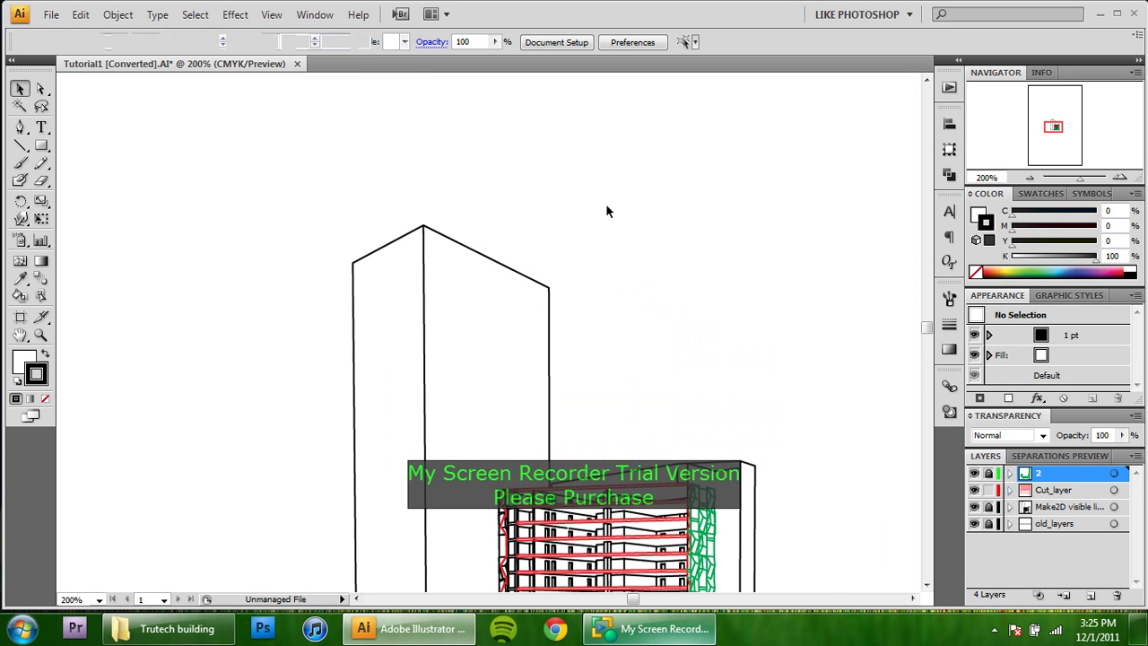
pyautogui.rightClick(588, 236)
pyautogui.click(530, 205)
pyautogui.rightClick(566, 254)
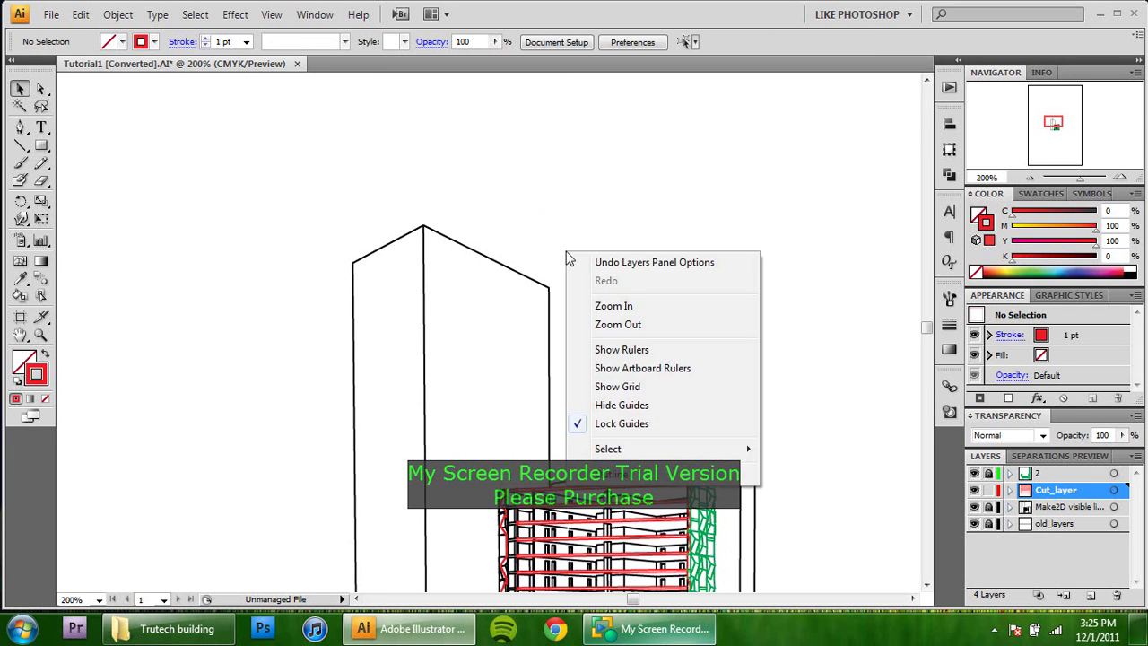
pyautogui.click(508, 196)
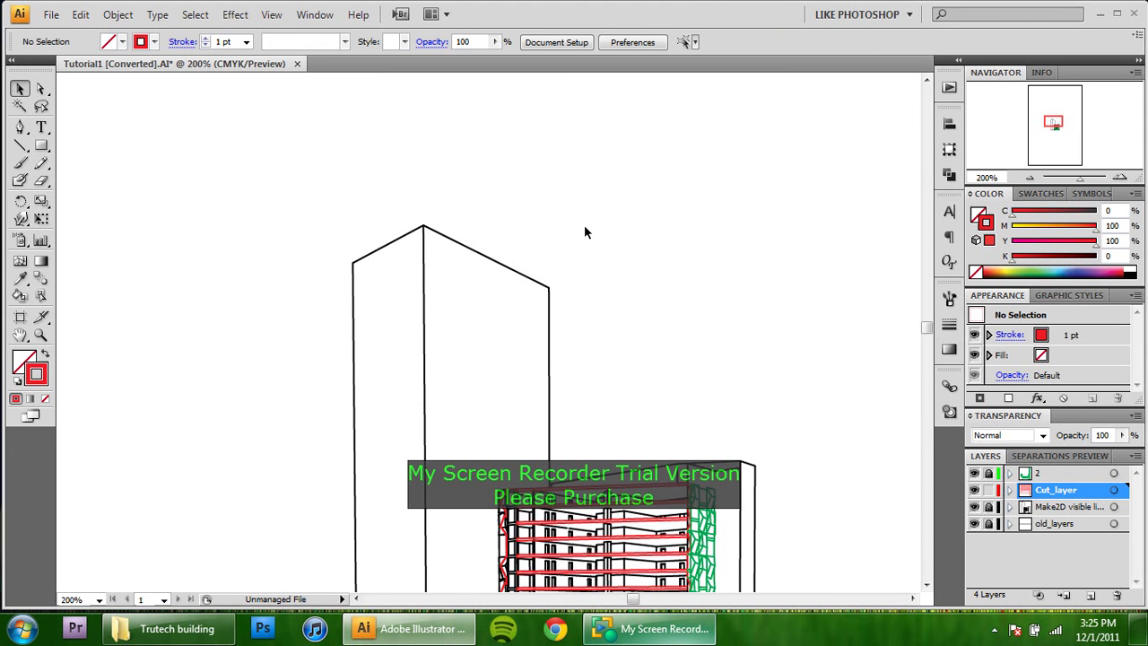
pyautogui.moveTo(593, 249); pyautogui.dragTo(477, 98)
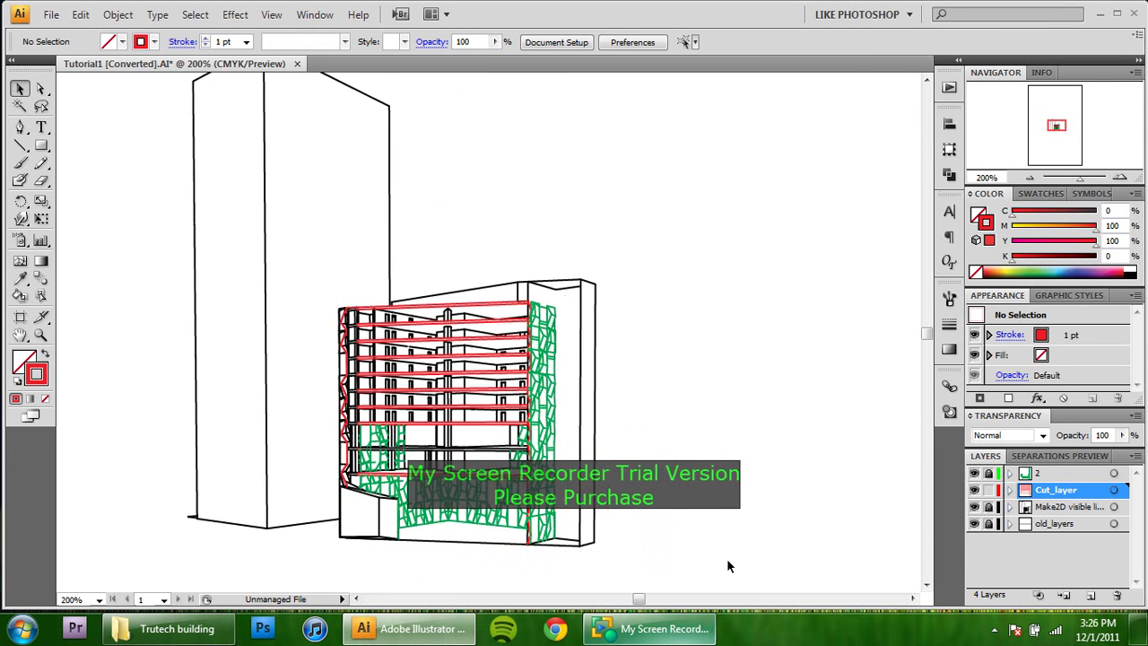
# Select all red cut linework on Cut_layer and give it a black stroke with no fill.
pyautogui.moveTo(727, 565); pyautogui.dragTo(244, 224)
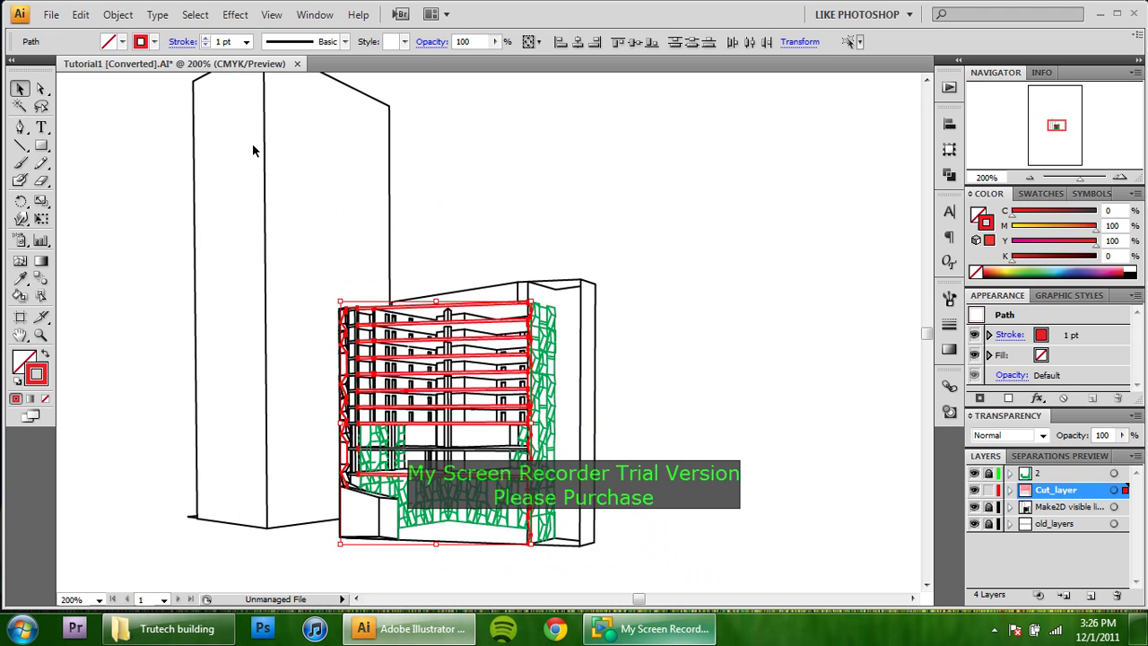
pyautogui.click(17, 382)
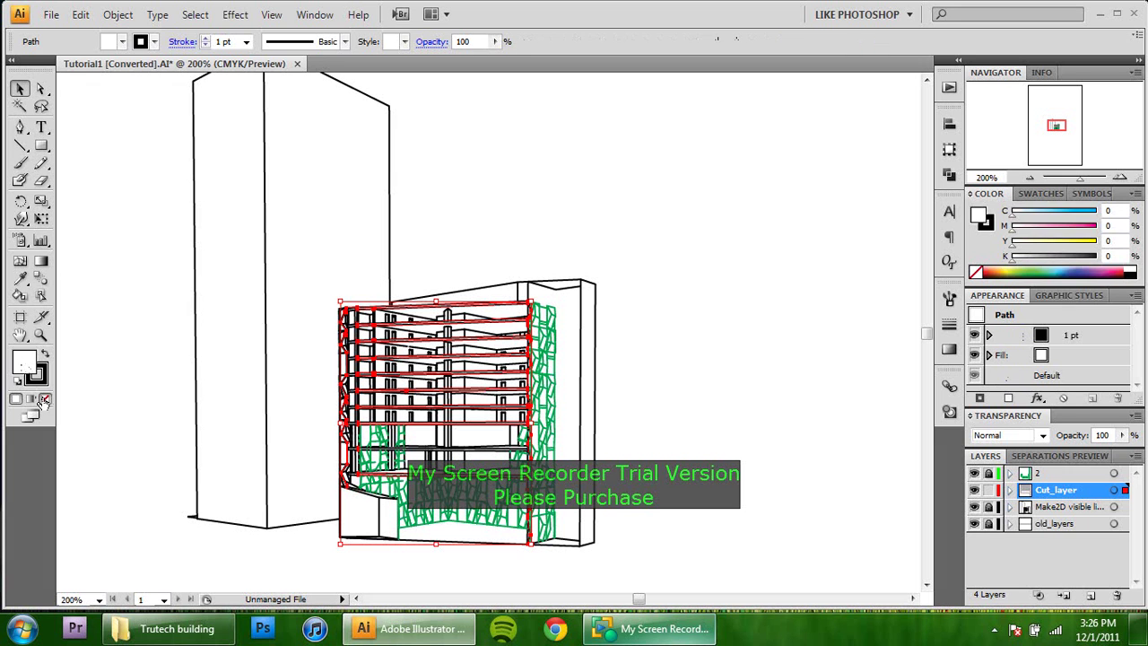
pyautogui.click(41, 379)
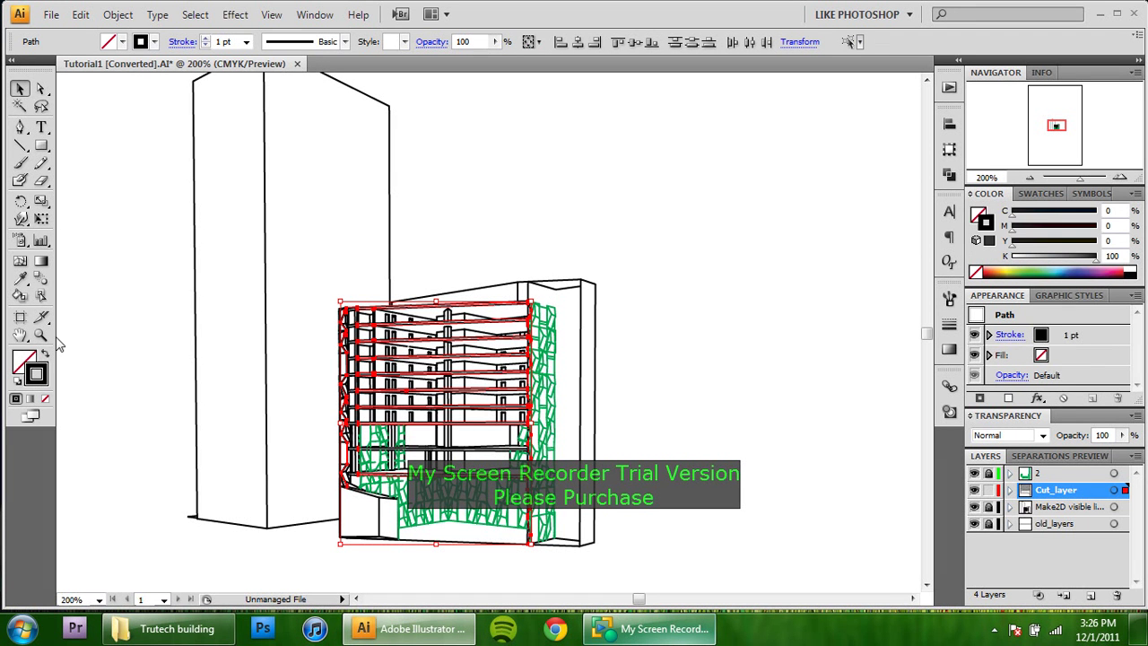
# Set the stroke weight of the selected cut lines to 0.75 pt and deselect them.
pyautogui.click(245, 42)
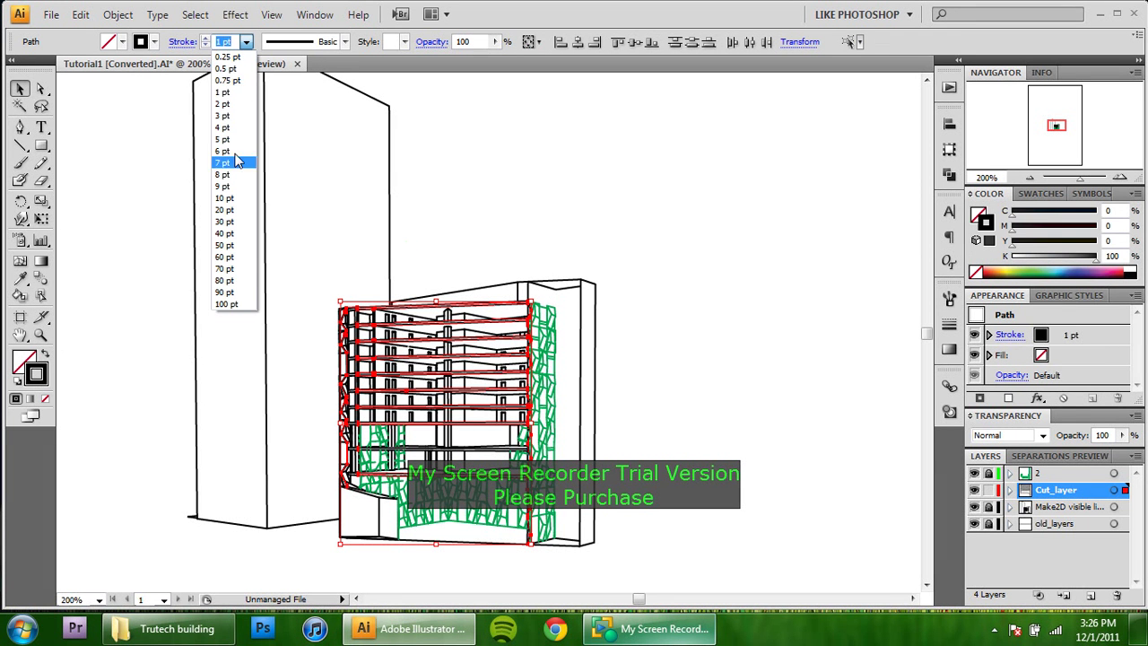
pyautogui.click(235, 81)
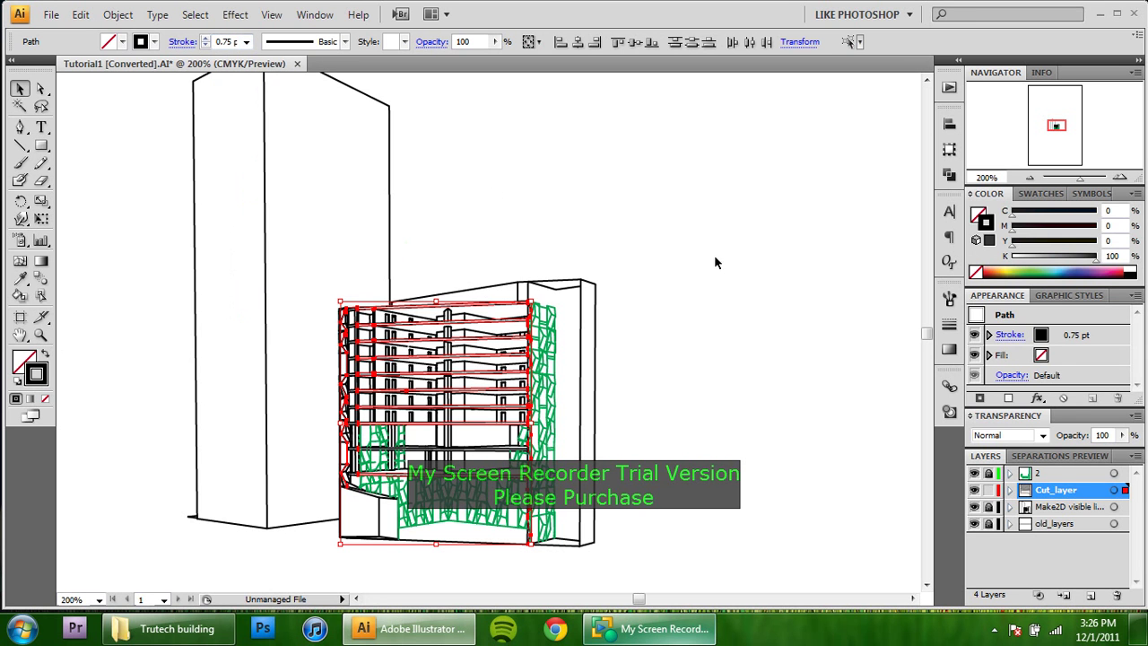
pyautogui.rightClick(545, 191)
pyautogui.click(503, 207)
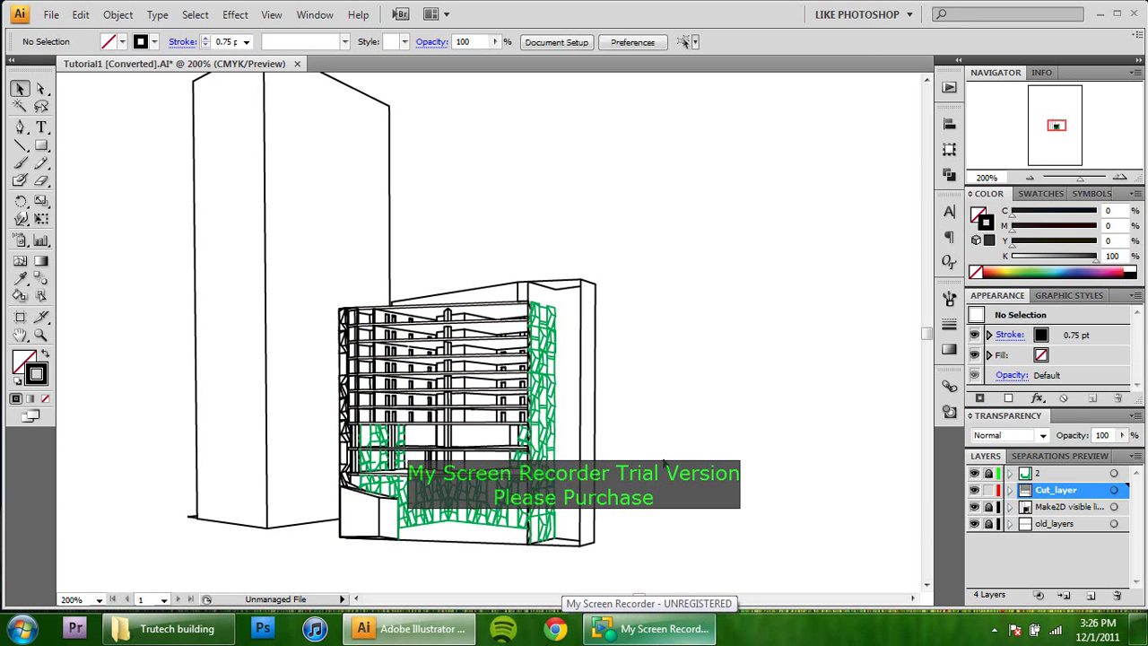
# Lock Cut_layer and unlock layer 2 for editing.
pyautogui.click(989, 474)
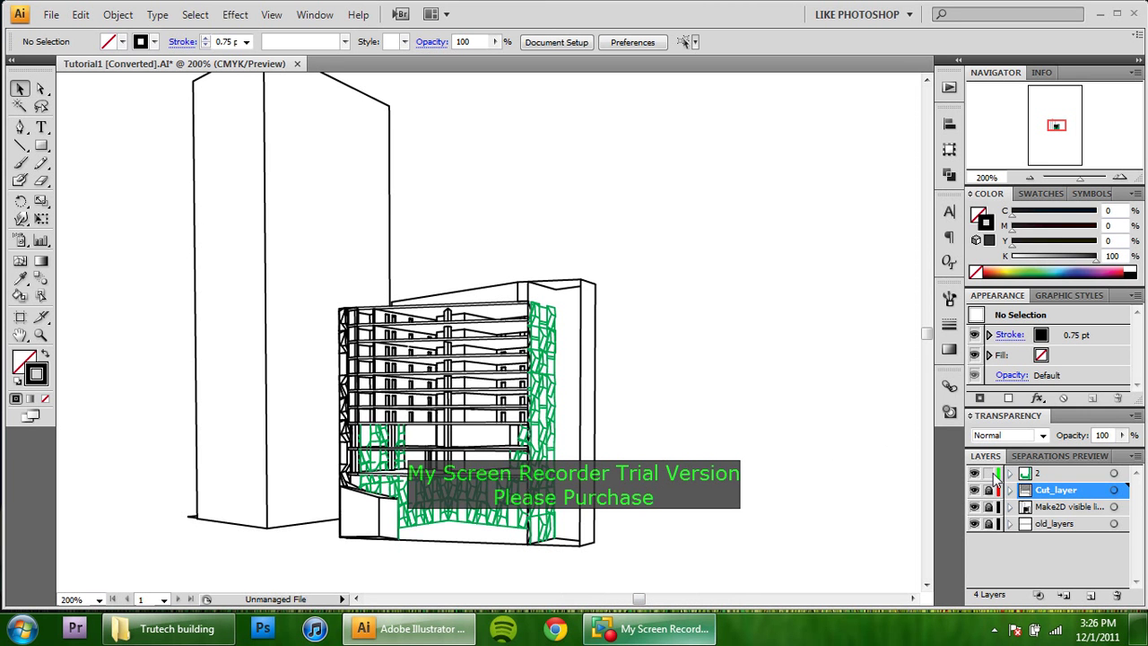
pyautogui.click(991, 473)
pyautogui.click(988, 473)
# Select all green facade panel lines on layer 2 and set their stroke weight to 0.25 pt.
pyautogui.moveTo(678, 572); pyautogui.dragTo(245, 252)
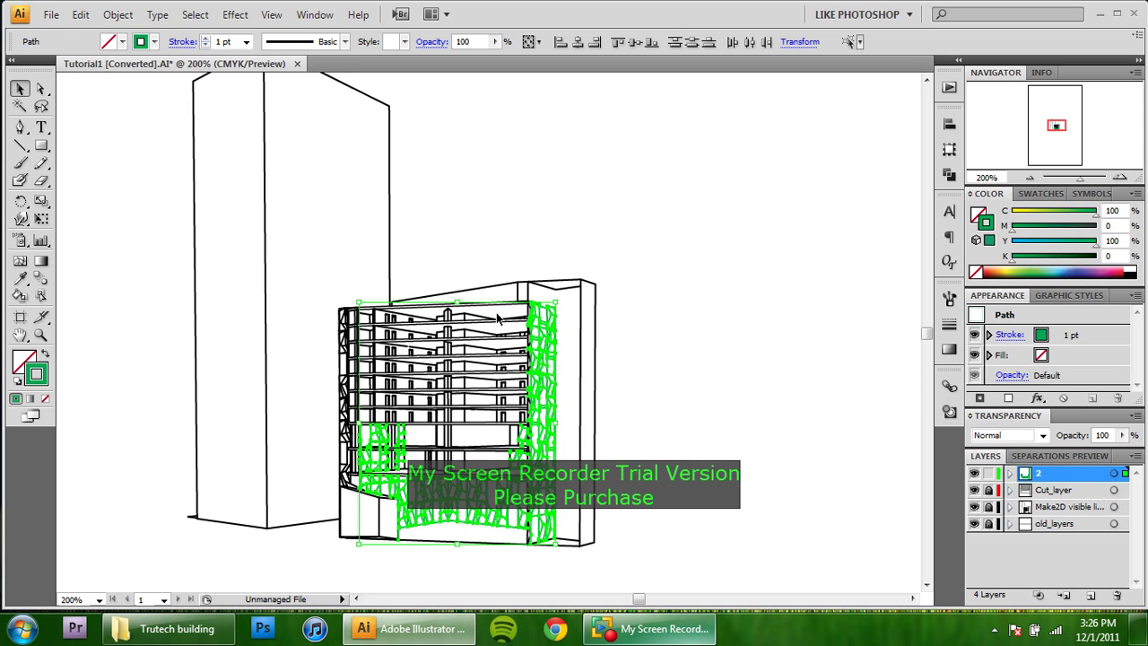
pyautogui.click(245, 41)
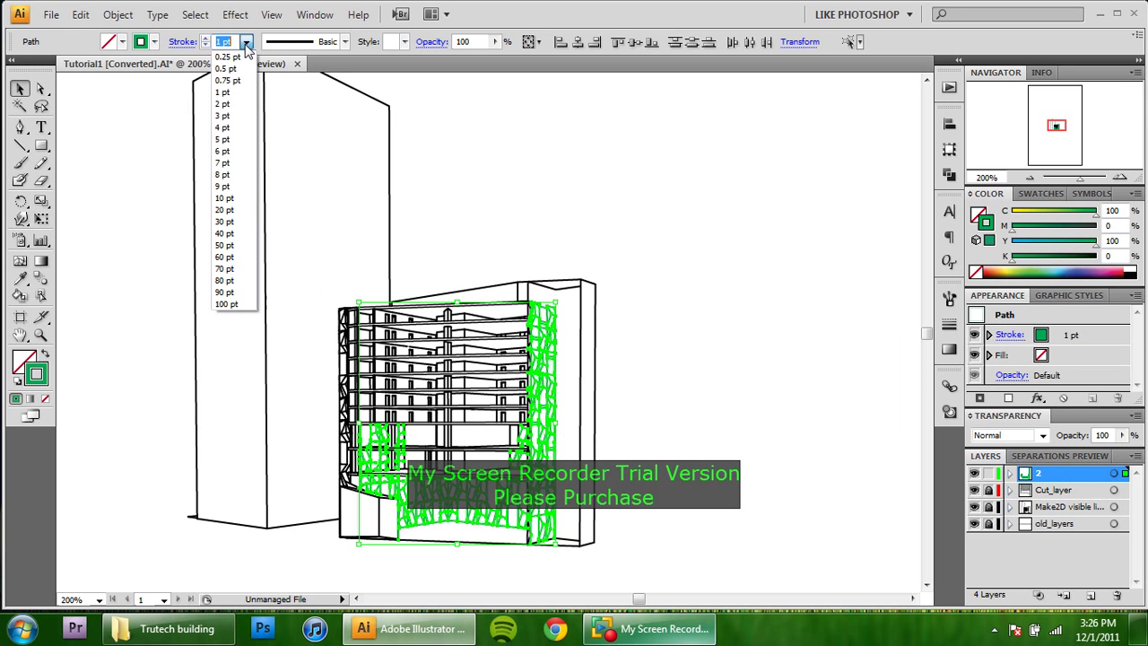
pyautogui.click(226, 56)
pyautogui.click(452, 163)
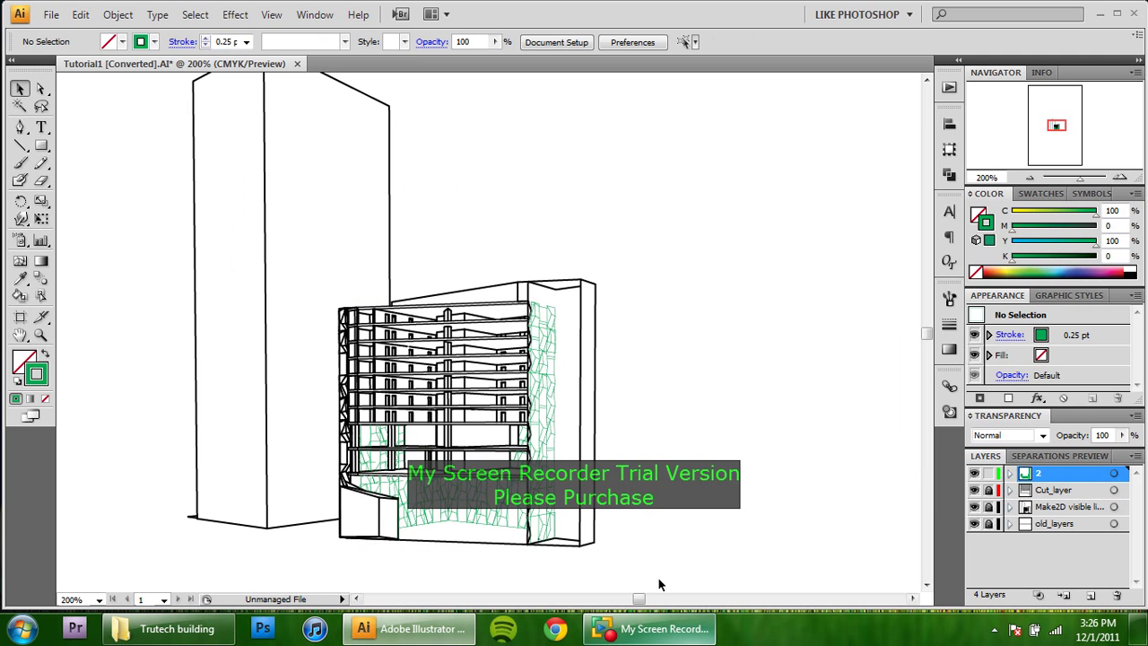
# Reselect the green facade panel lines on layer 2 and give them a black stroke with no fill.
pyautogui.moveTo(659, 580); pyautogui.dragTo(251, 269)
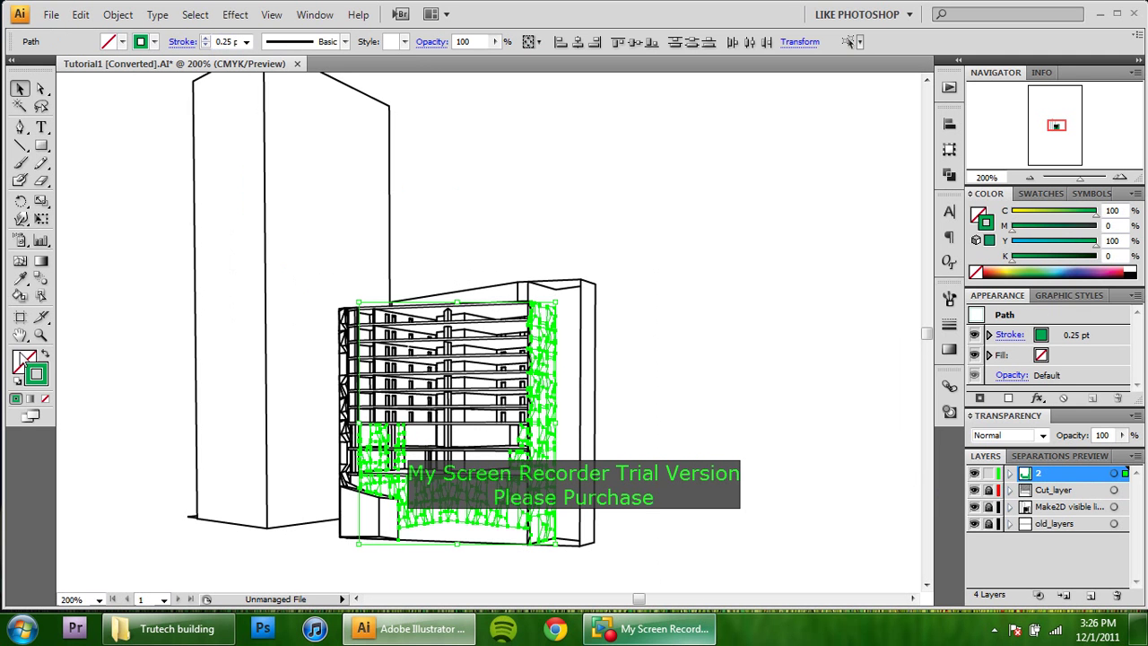
pyautogui.click(17, 380)
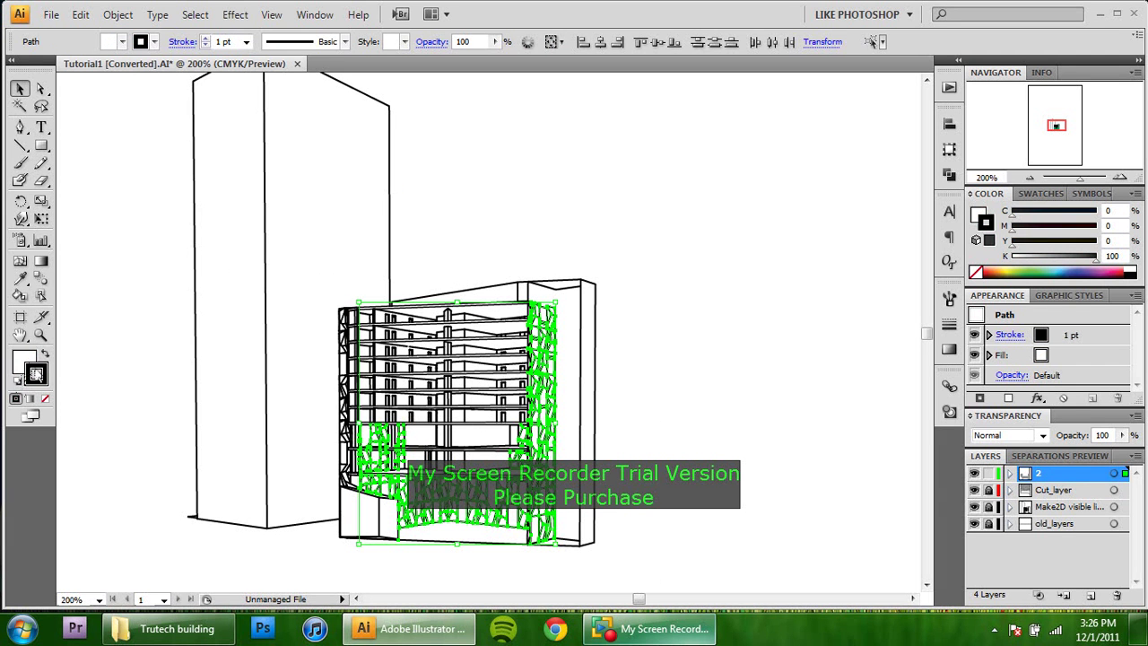
pyautogui.click(24, 361)
pyautogui.click(45, 398)
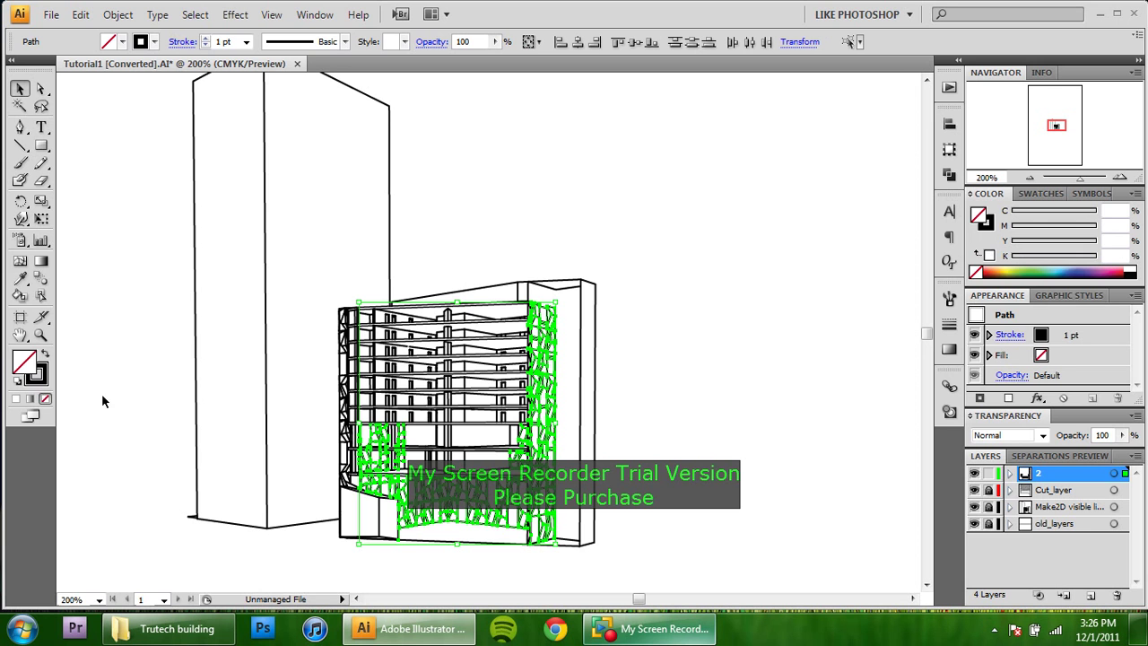
pyautogui.click(36, 379)
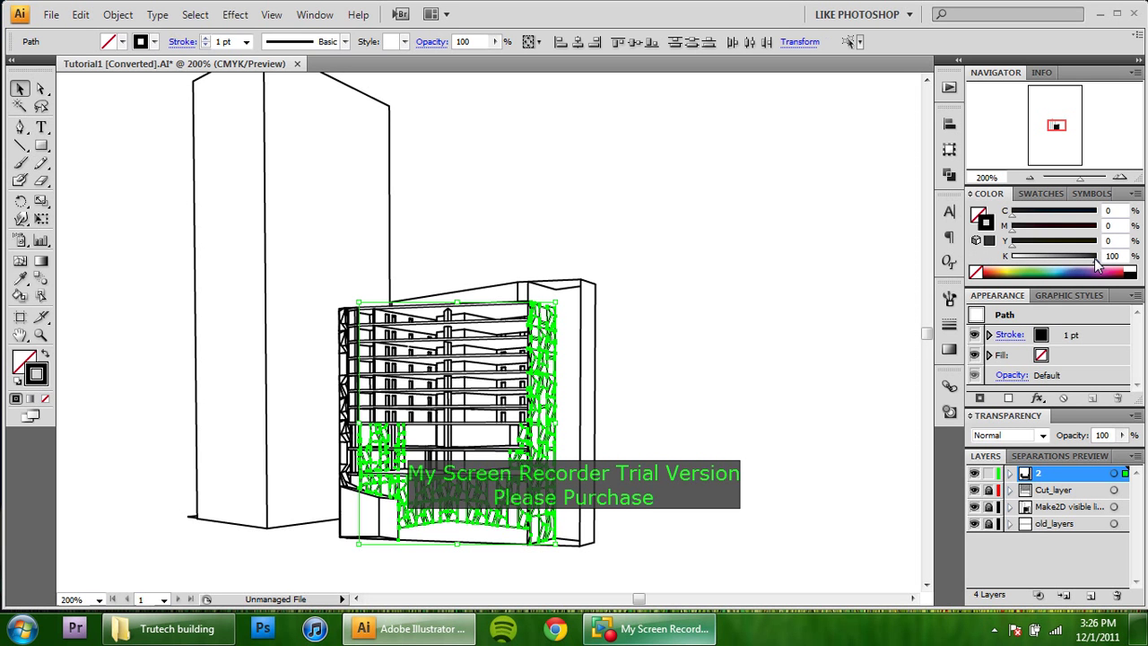
# Set the facade panel lines on layer 2 to a 63% black stroke with a weight of 0.25 pt.
pyautogui.moveTo(1094, 258); pyautogui.dragTo(1069, 258)
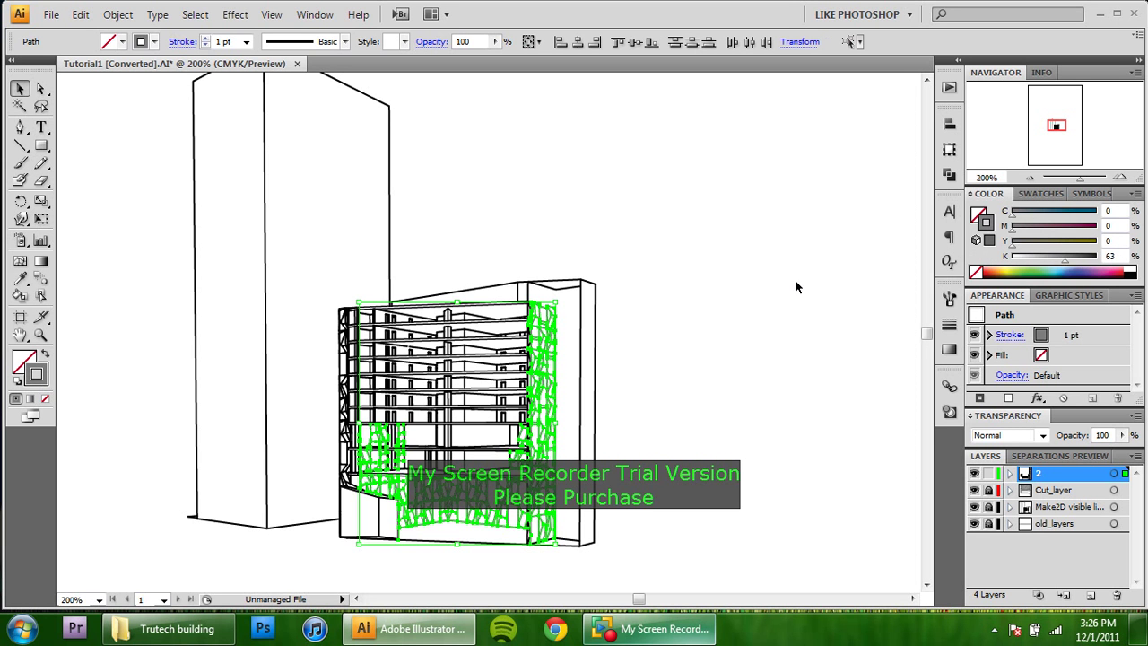
pyautogui.click(989, 490)
pyautogui.click(988, 473)
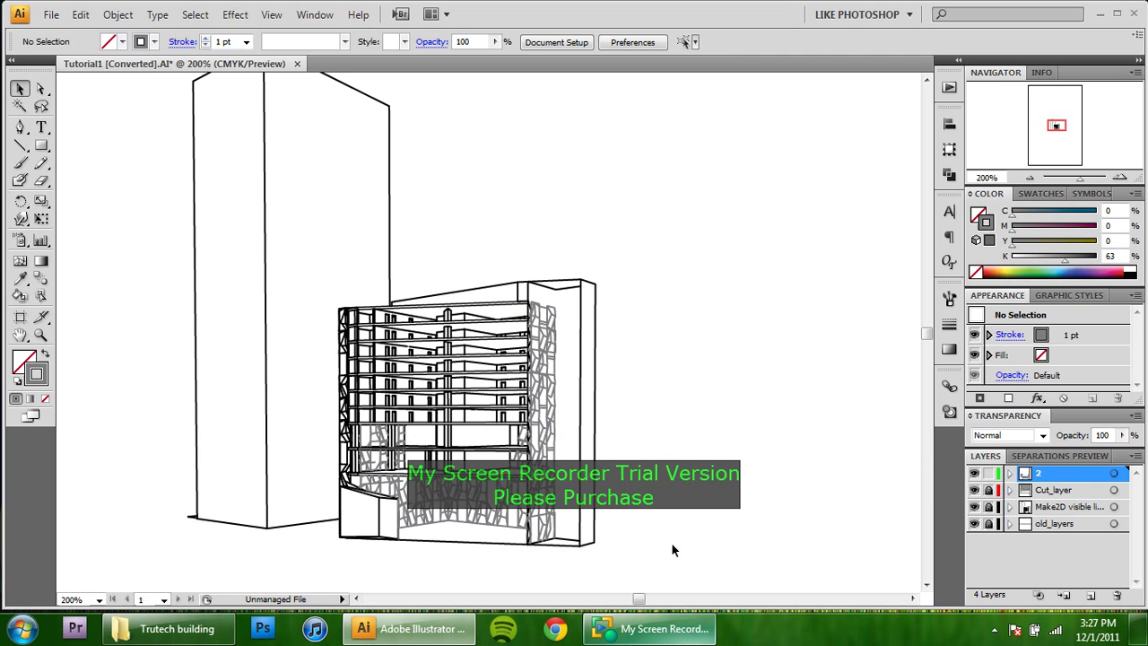
pyautogui.moveTo(671, 545); pyautogui.dragTo(307, 294)
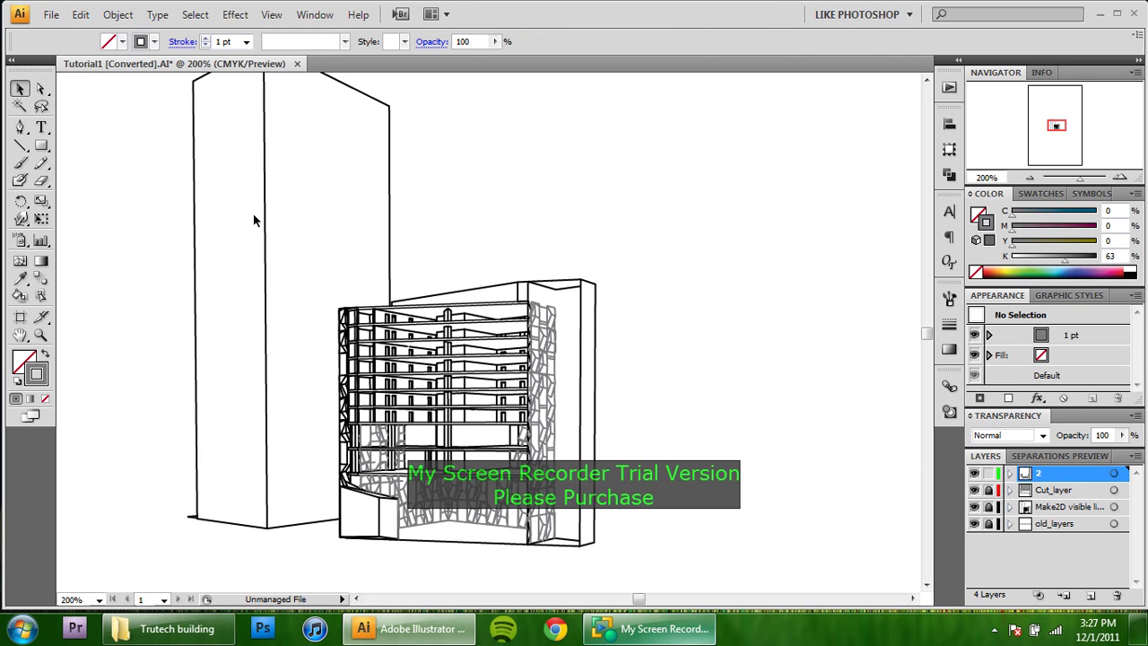
pyautogui.click(245, 42)
pyautogui.click(229, 53)
pyautogui.click(664, 215)
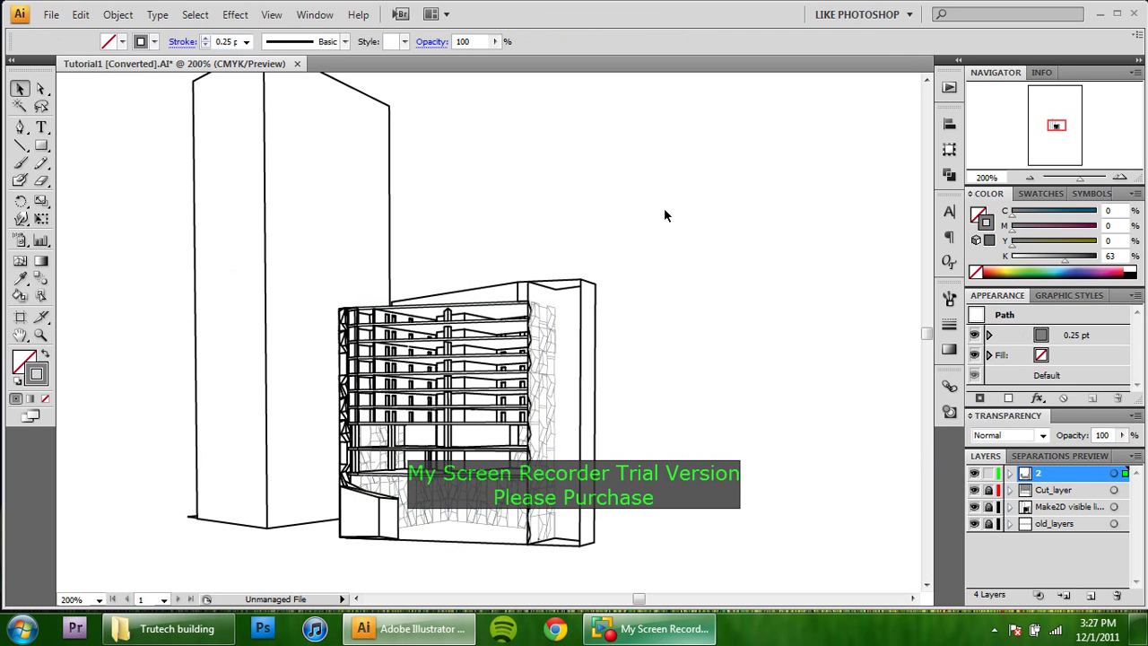
# Unlock the Make2D visible lines layer and lock layer 2.
pyautogui.click(988, 508)
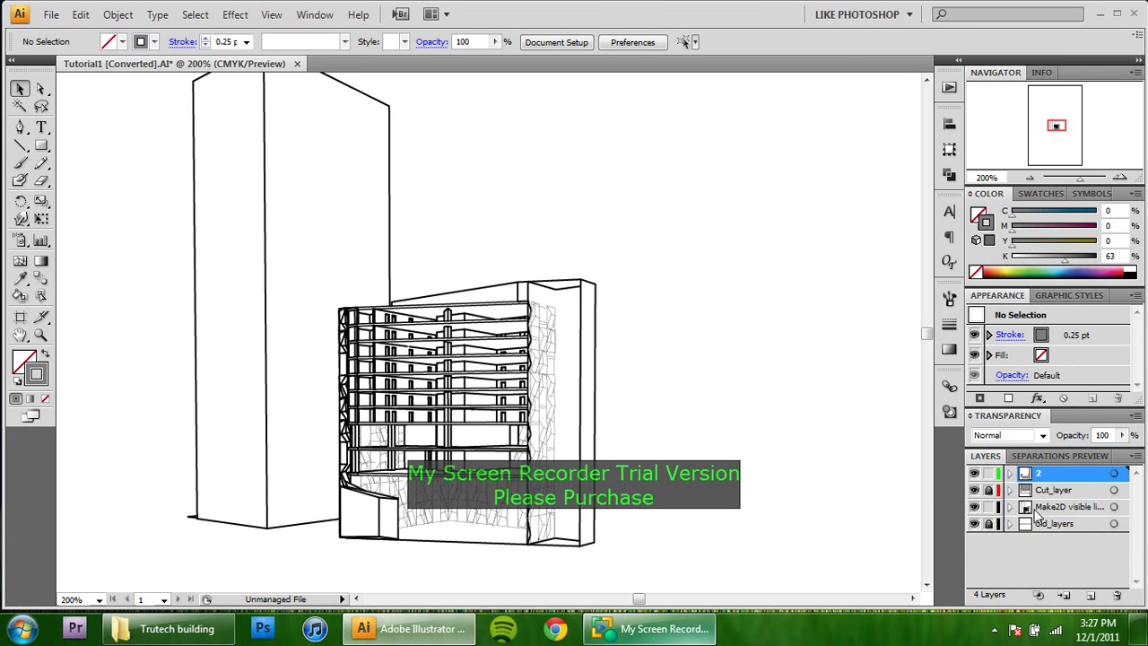
pyautogui.click(989, 472)
pyautogui.moveTo(725, 568); pyautogui.dragTo(91, 87)
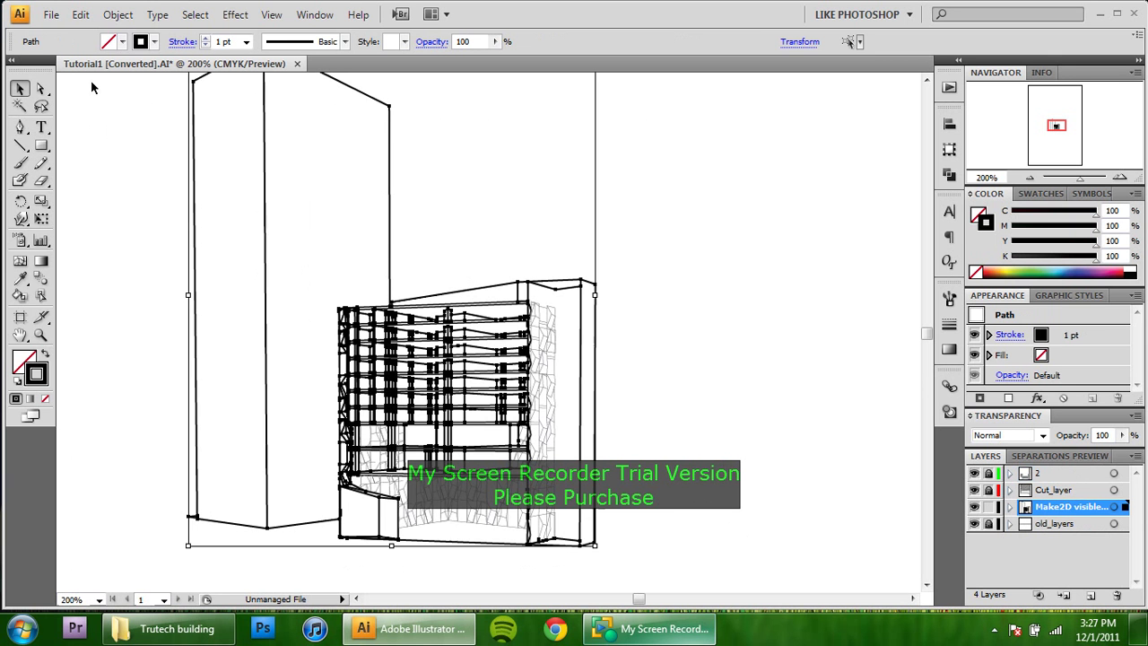
pyautogui.scroll(-1, 397, 215)
pyautogui.rightClick(409, 218)
pyautogui.click(463, 169)
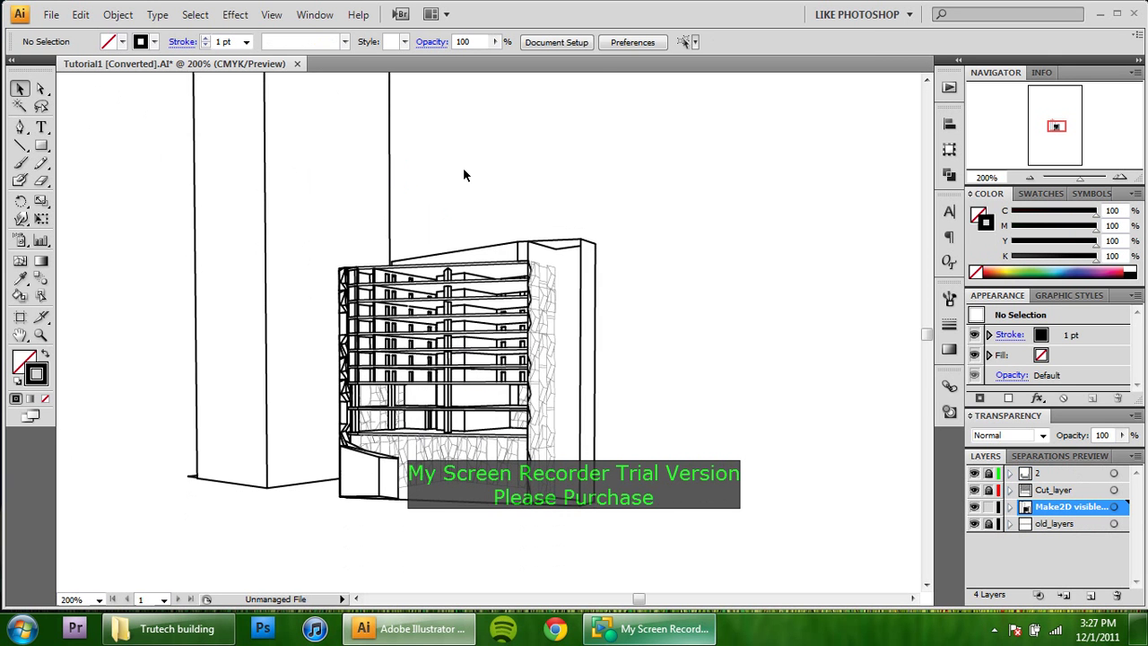
# Select all the Make2D visible lines, set their stroke weight to 0.4 pt and deselect them.
pyautogui.keyDown('alt'); pyautogui.scroll(-4, 446, 181); pyautogui.keyUp('alt')
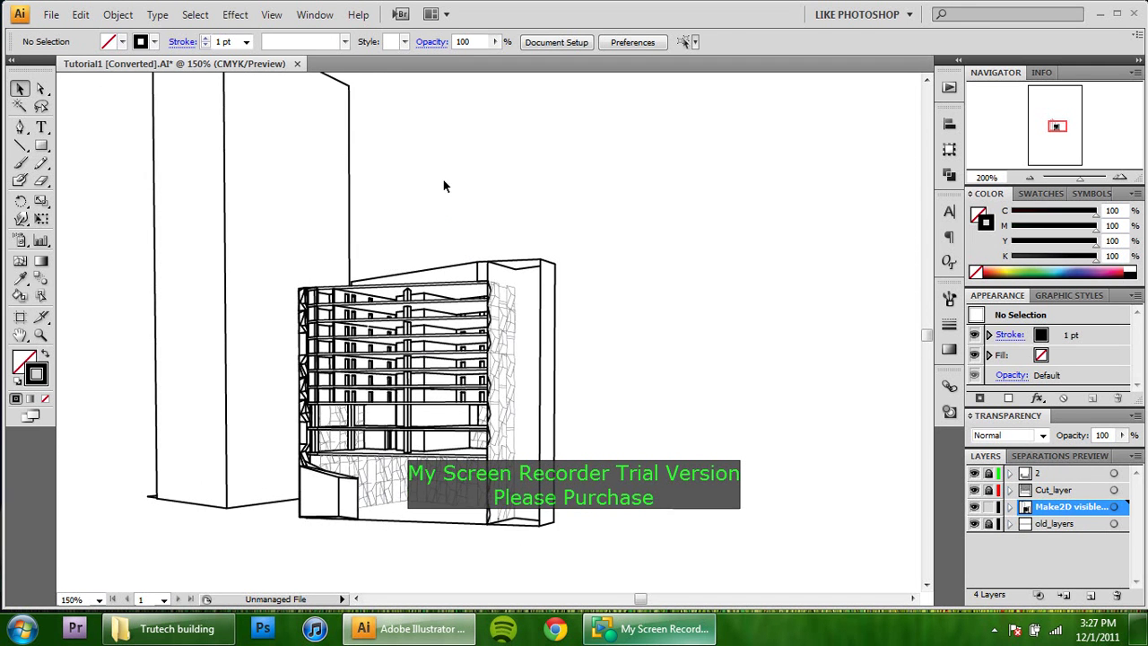
pyautogui.moveTo(584, 398); pyautogui.dragTo(223, 104)
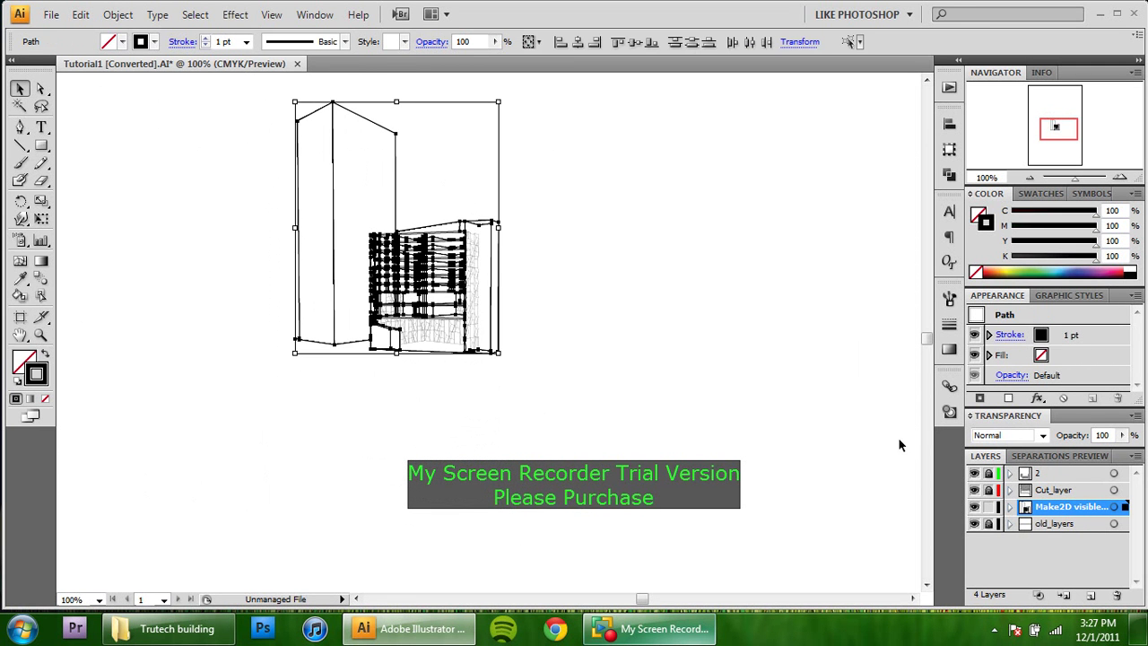
pyautogui.click(246, 41)
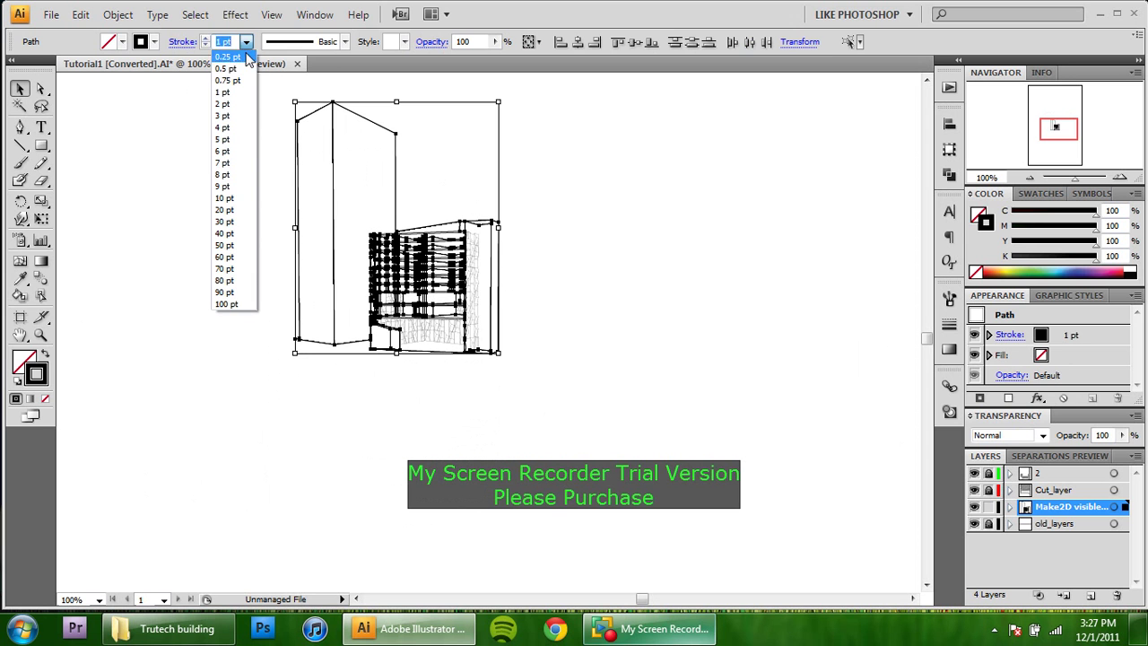
pyautogui.click(244, 41)
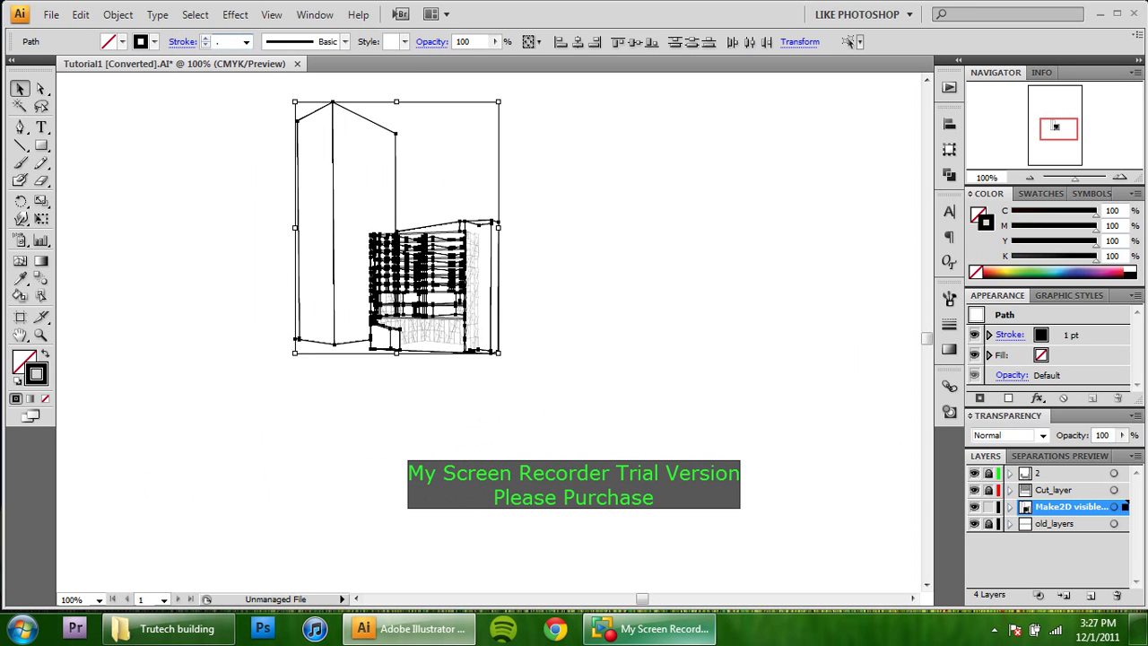
pyautogui.write('.4')
pyautogui.press('Return')
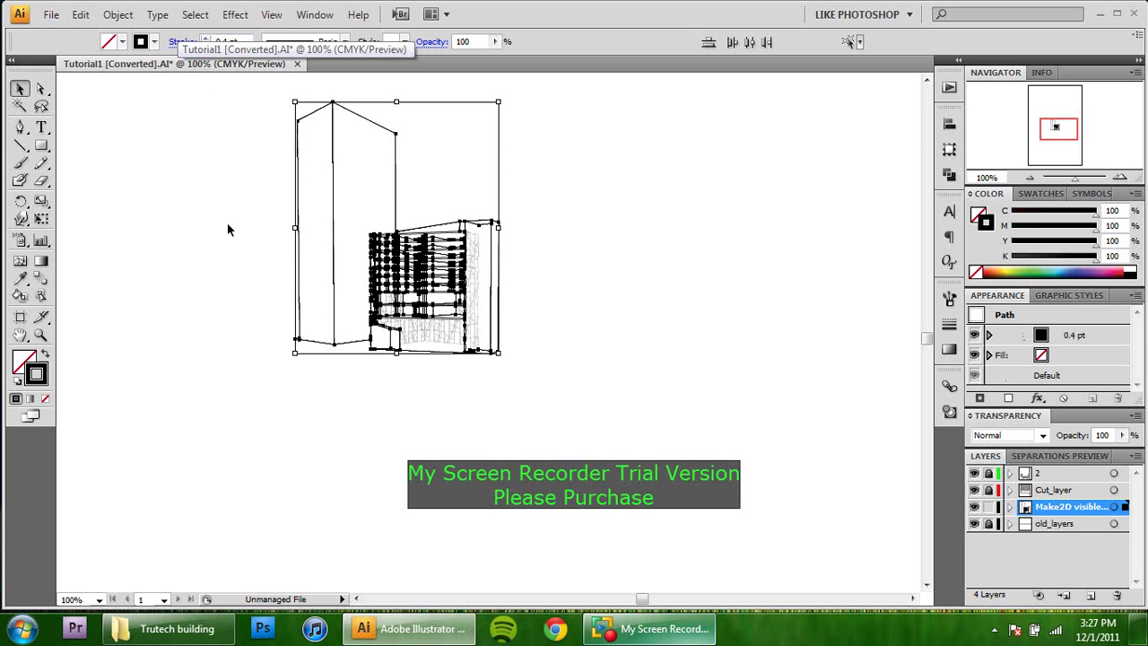
pyautogui.click(220, 221)
# Examine how the visible lines compare with the cut lines and facade panels up close and from afar.
pyautogui.scroll(2, 320, 236)
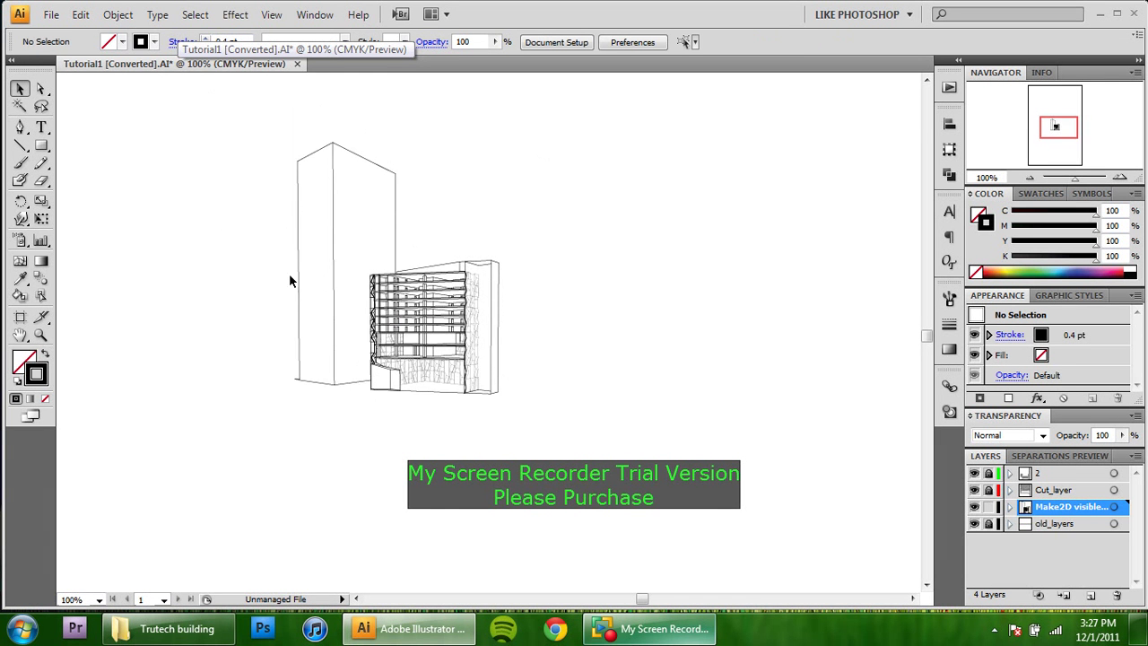
pyautogui.keyDown('alt'); pyautogui.scroll(2, 296, 290); pyautogui.keyUp('alt')
pyautogui.keyDown('alt'); pyautogui.scroll(4, 558, 306); pyautogui.keyUp('alt')
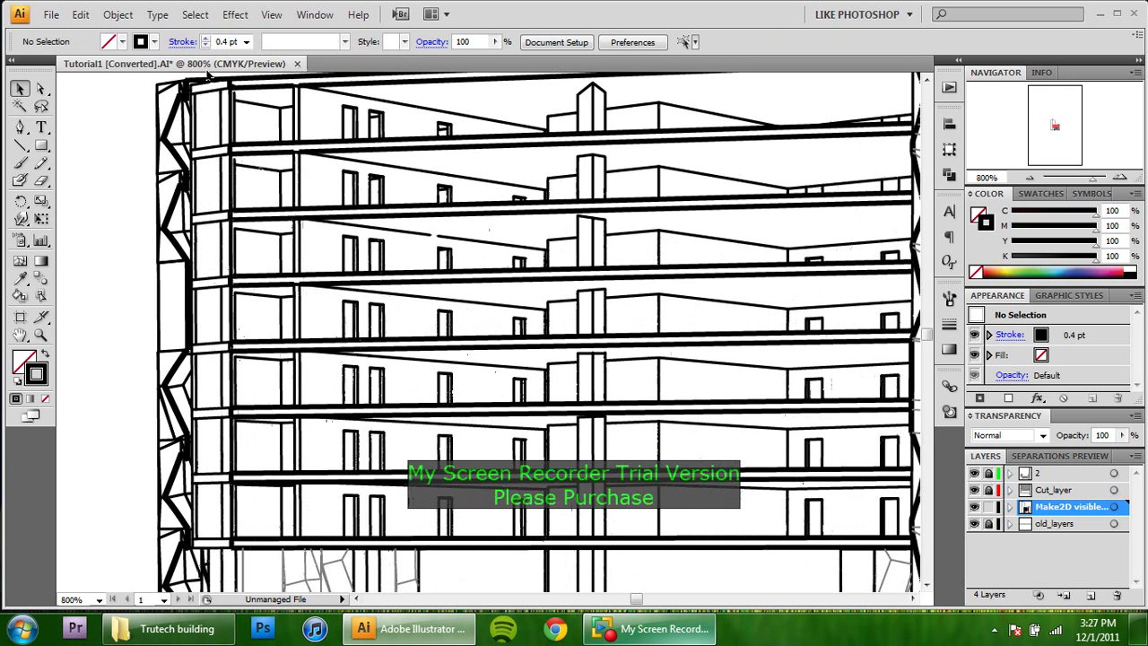
pyautogui.keyDown('alt'); pyautogui.scroll(-3, 240, 244); pyautogui.keyUp('alt')
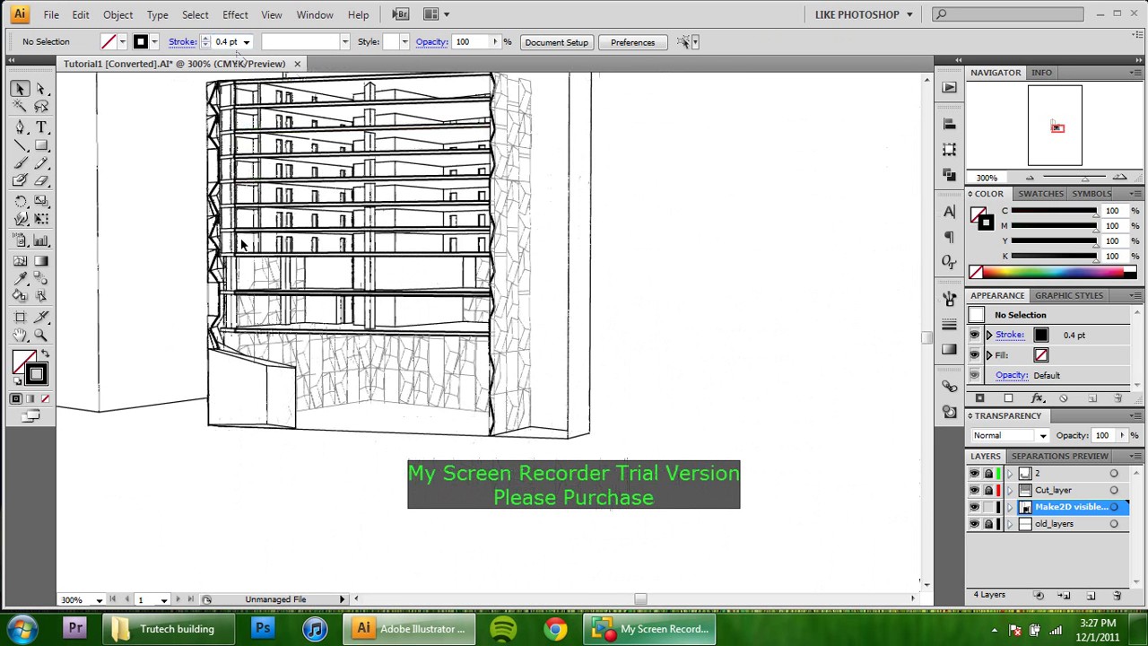
pyautogui.keyDown('alt'); pyautogui.scroll(-2, 282, 305); pyautogui.keyUp('alt')
pyautogui.rightClick(421, 430)
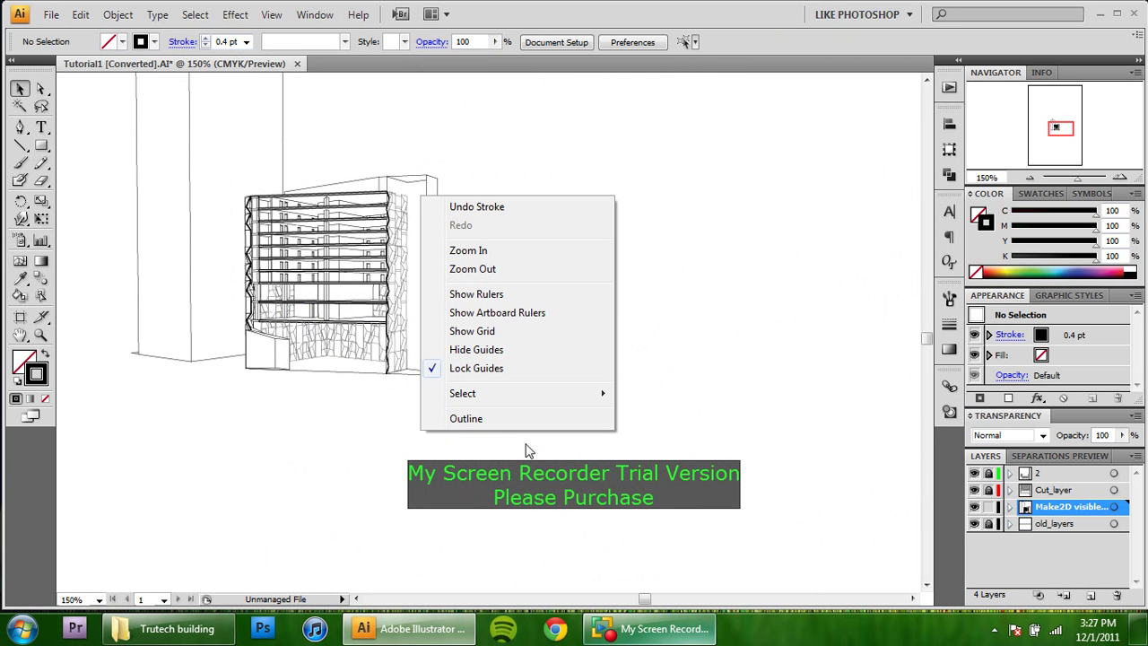
pyautogui.click(369, 448)
# Select all the Make2D visible lines again, set their stroke weight to 0.3 pt and deselect them.
pyautogui.moveTo(522, 475); pyautogui.dragTo(183, 145)
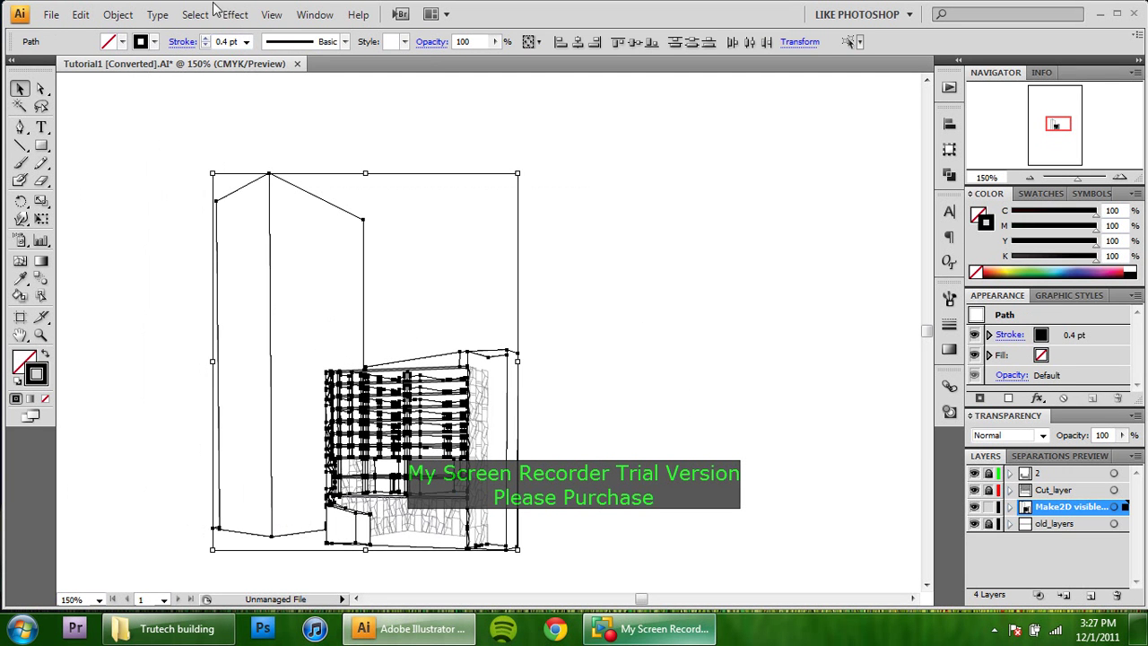
pyautogui.click(246, 41)
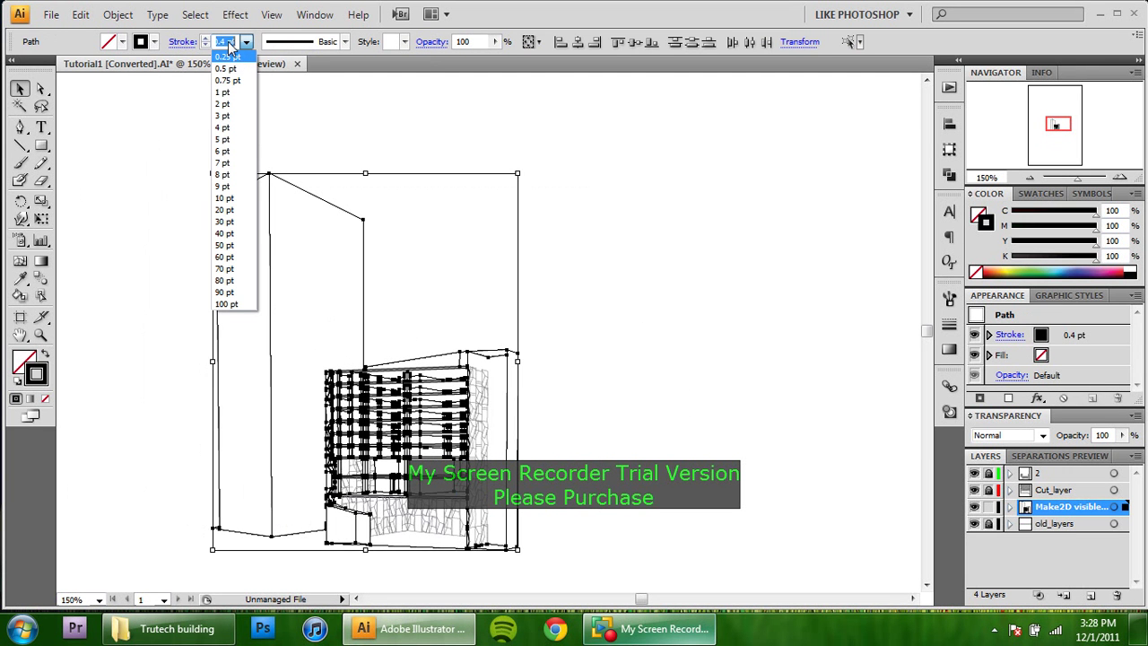
pyautogui.write('1')
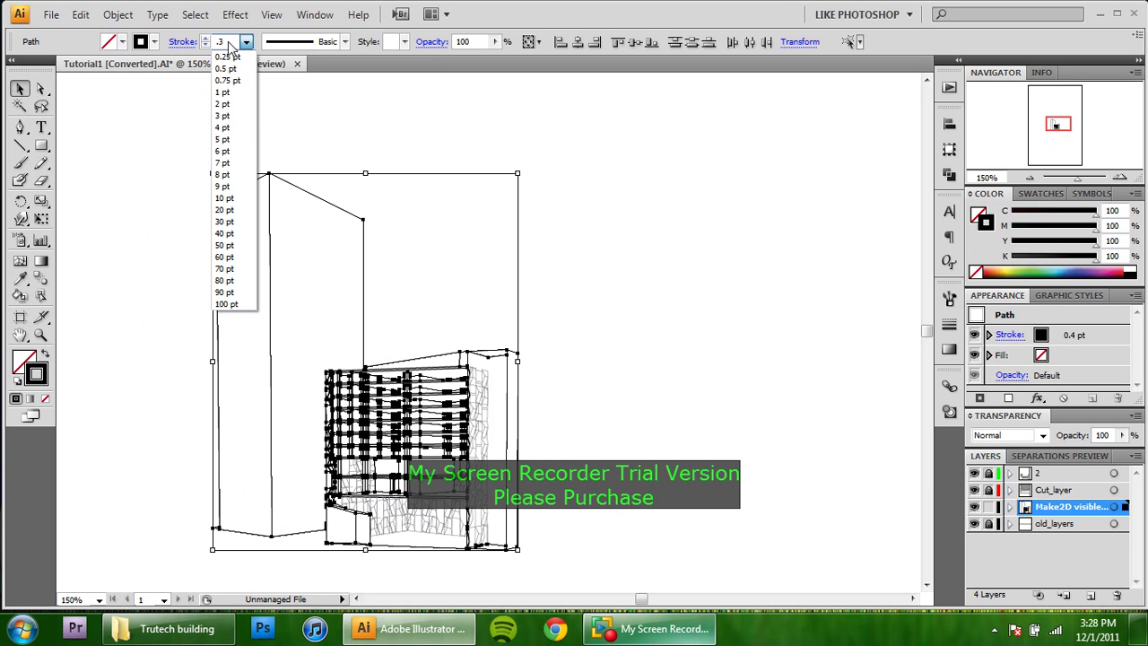
pyautogui.press('Return')
pyautogui.click(530, 150)
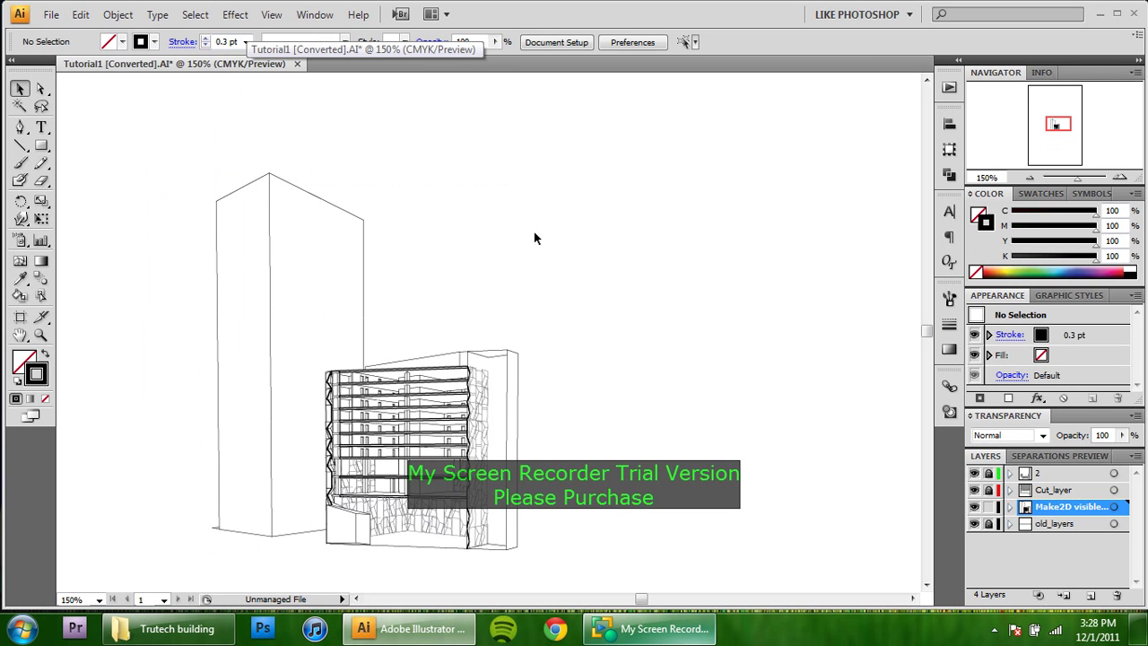
pyautogui.rightClick(588, 341)
pyautogui.click(564, 269)
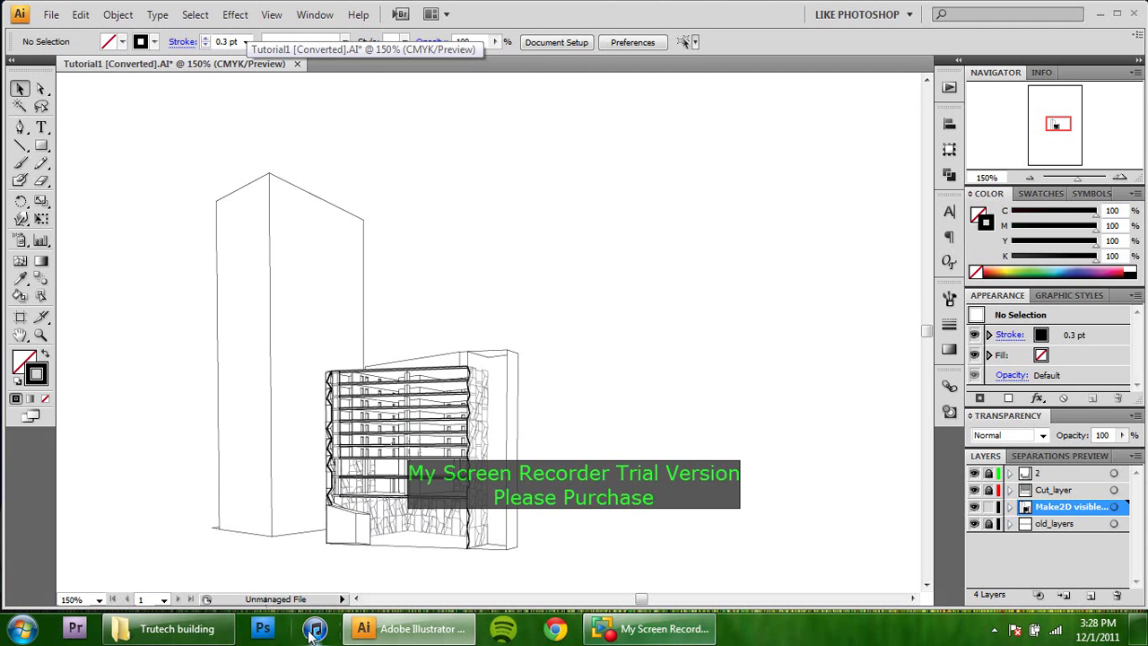
# Inspect the line weight hierarchy of the floor slabs, interior walls and facade panels across the section.
pyautogui.keyDown('alt'); pyautogui.scroll(2, 313, 628); pyautogui.keyUp('alt')
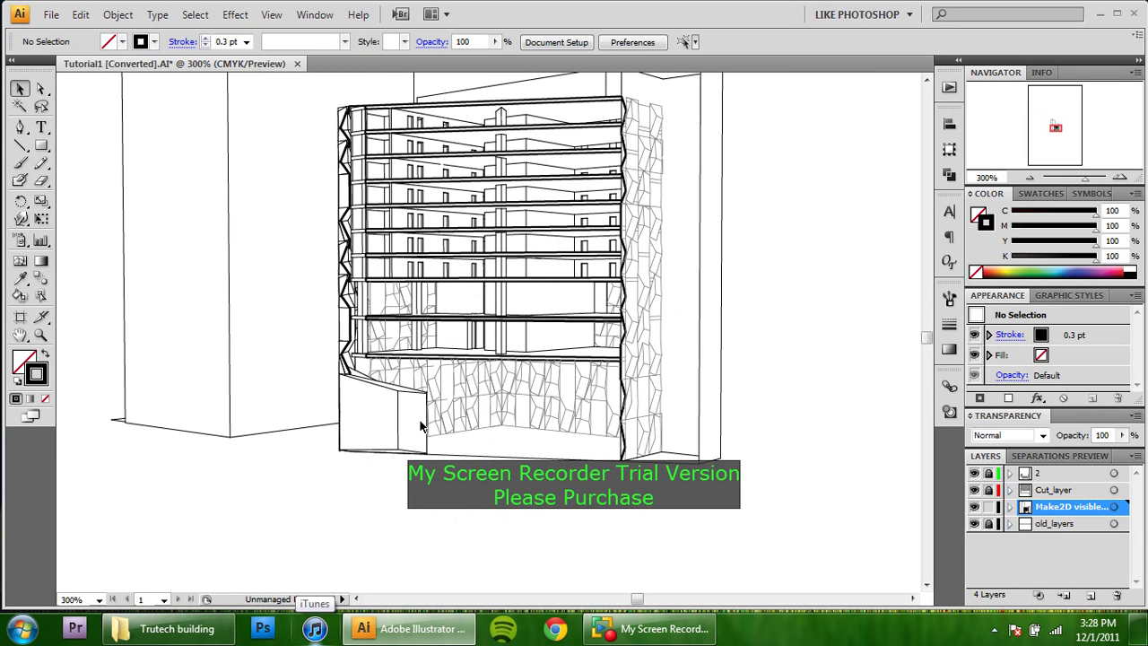
pyautogui.keyDown('alt'); pyautogui.scroll(1, 421, 426); pyautogui.keyUp('alt')
pyautogui.scroll(2, 718, 282)
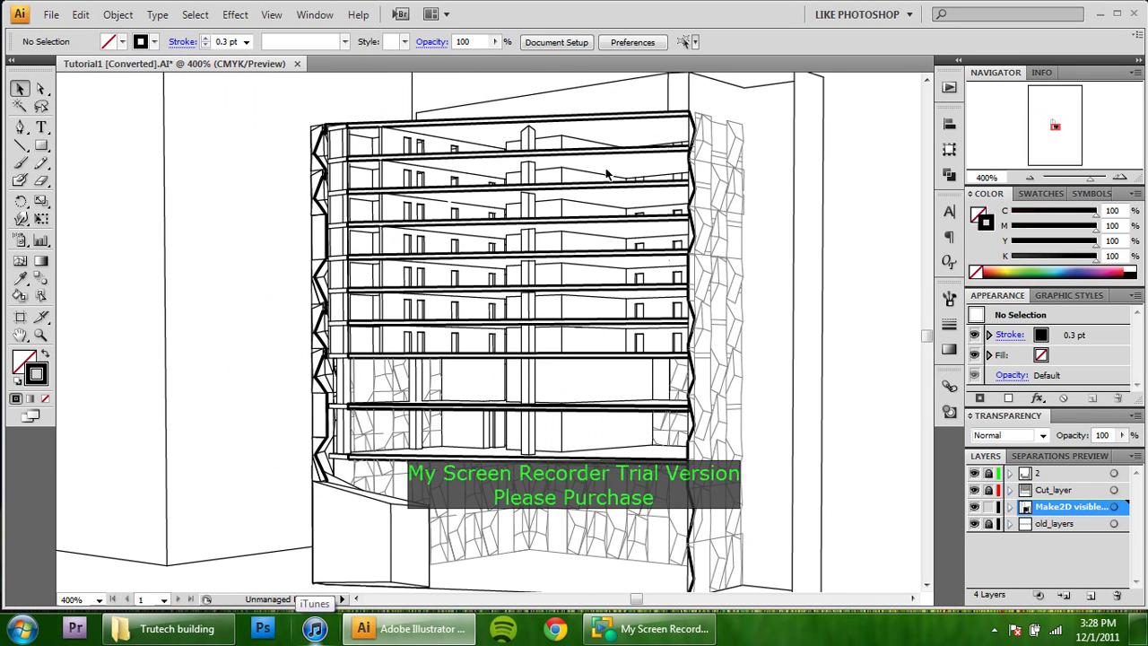
pyautogui.keyDown('alt'); pyautogui.scroll(-3, 697, 220); pyautogui.keyUp('alt')
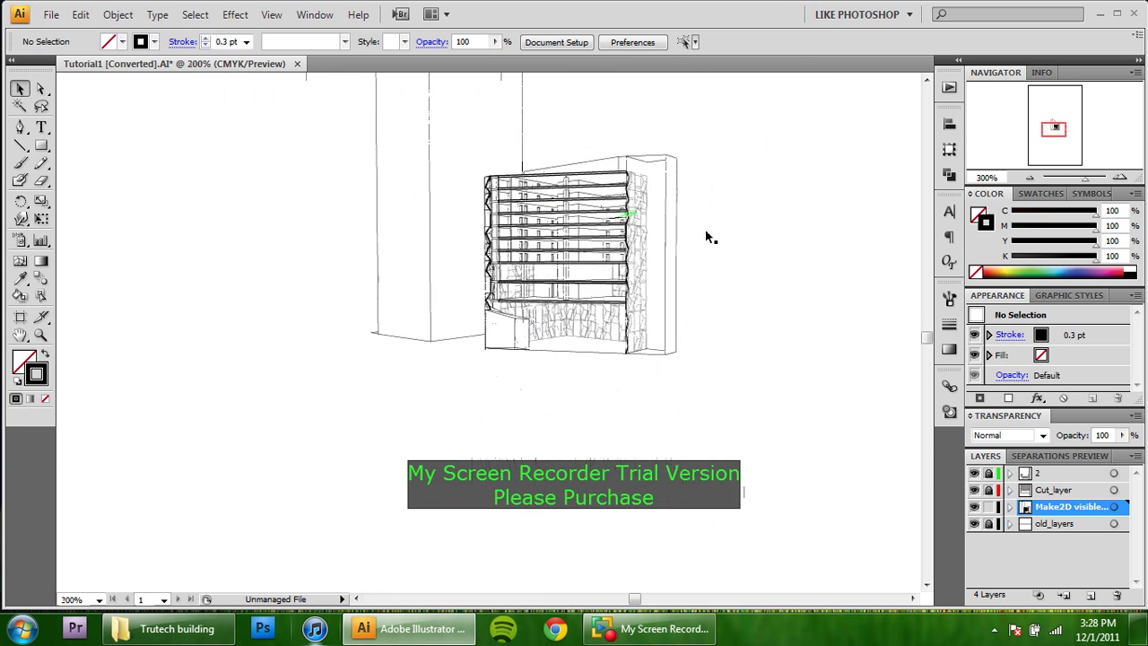
pyautogui.keyDown('alt'); pyautogui.scroll(4, 651, 236); pyautogui.keyUp('alt')
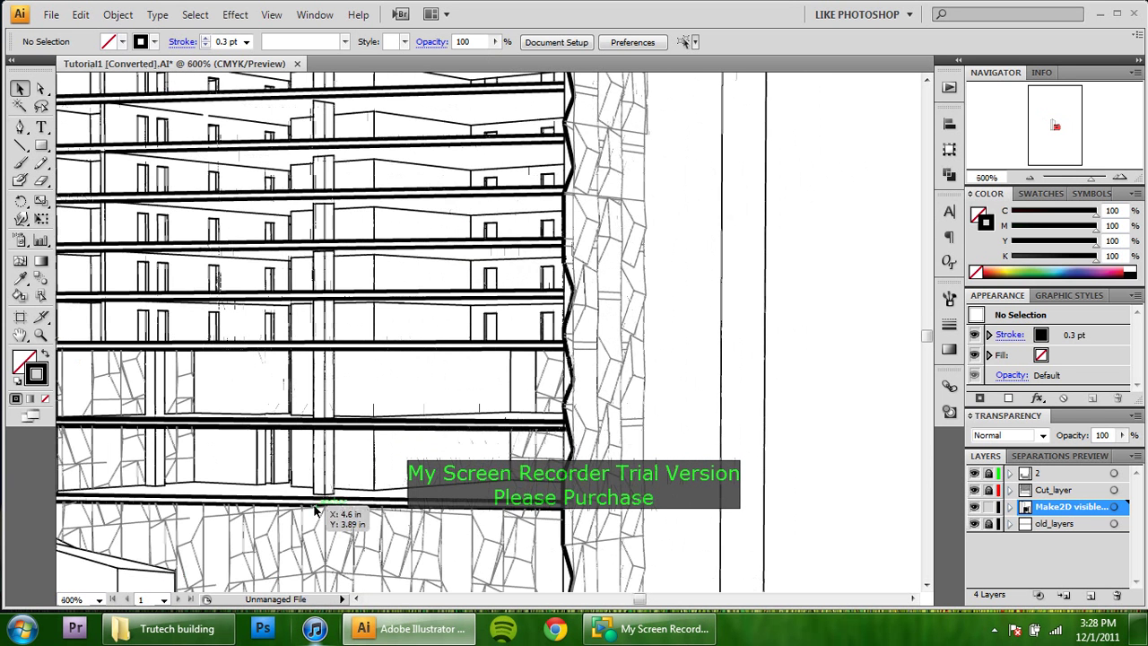
pyautogui.scroll(1, 198, 492)
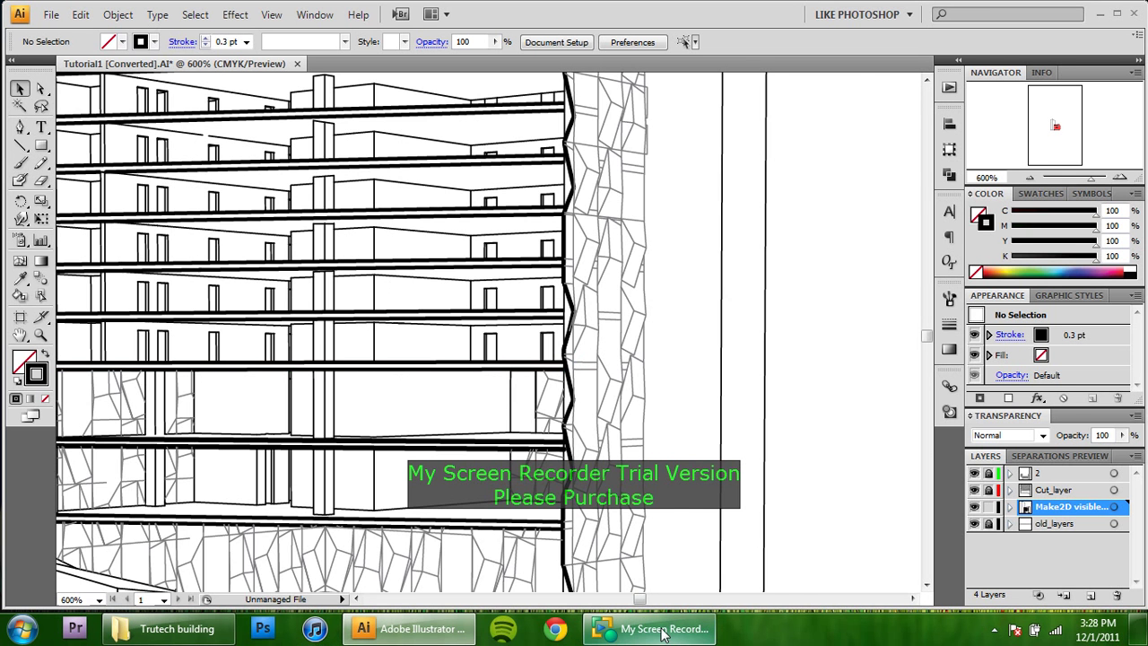
pyautogui.moveTo(642, 601); pyautogui.dragTo(632, 600)
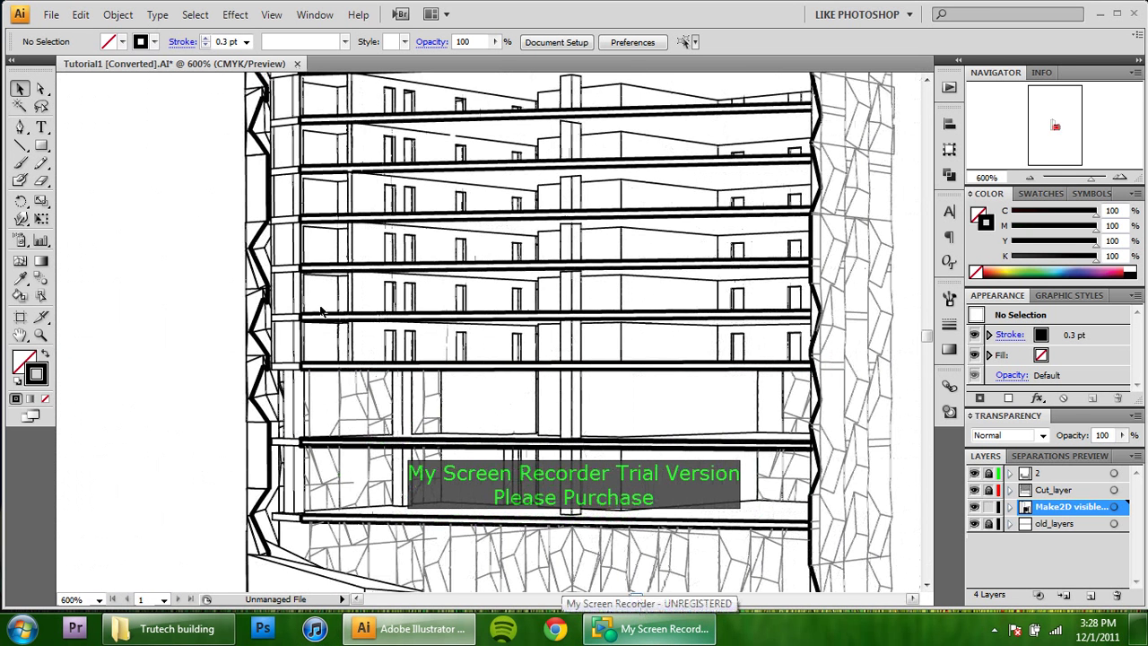
pyautogui.keyDown('alt'); pyautogui.scroll(-2, 511, 375); pyautogui.keyUp('alt')
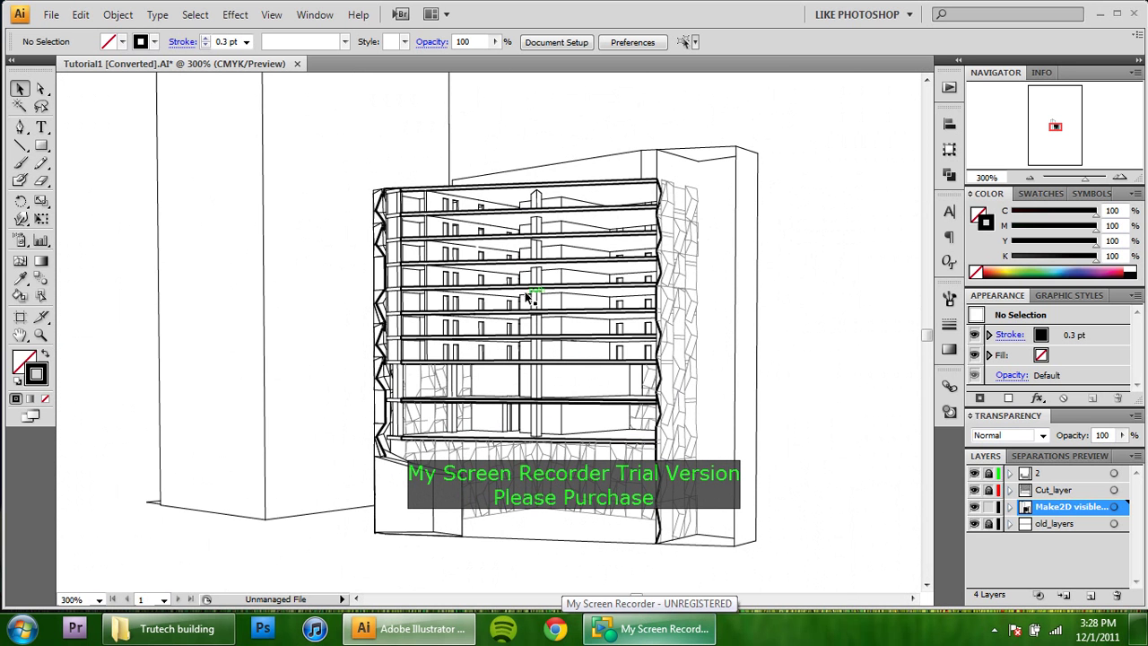
pyautogui.keyDown('alt'); pyautogui.scroll(-1, 583, 405); pyautogui.keyUp('alt')
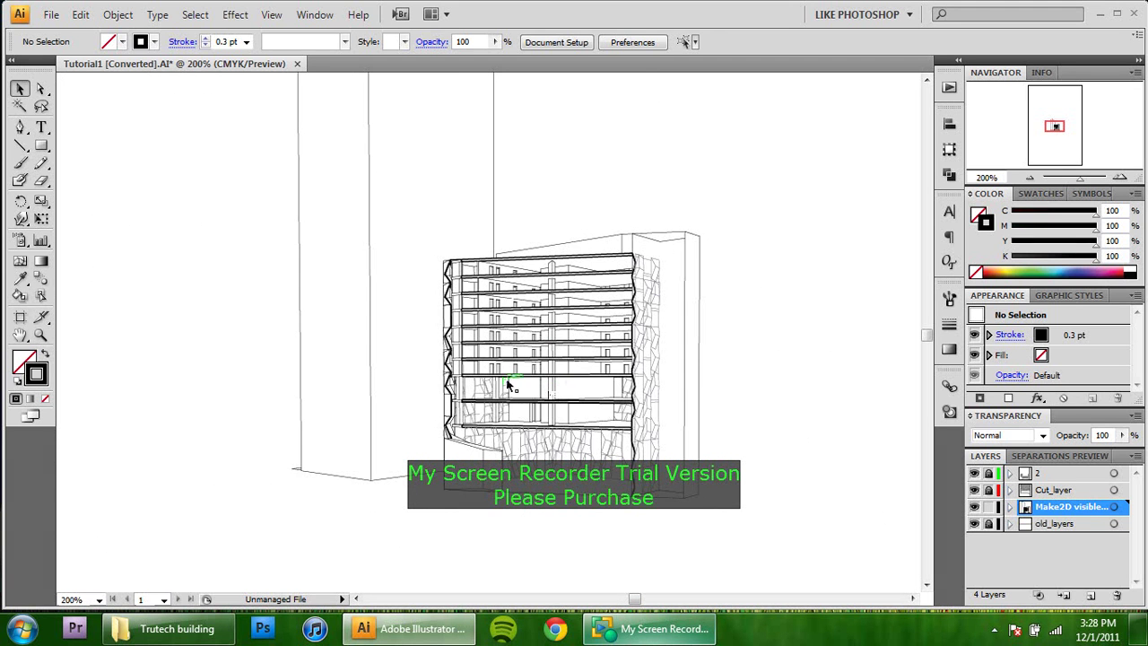
pyautogui.keyDown('alt'); pyautogui.scroll(1, 590, 374); pyautogui.keyUp('alt')
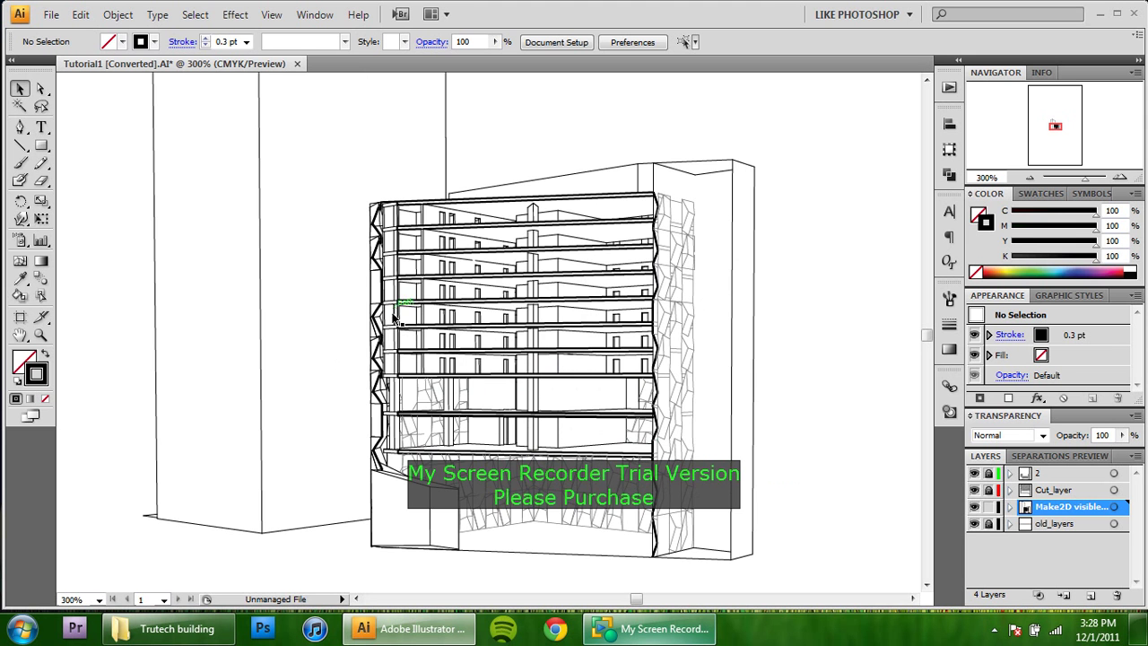
pyautogui.keyDown('alt'); pyautogui.scroll(-1, 434, 372); pyautogui.keyUp('alt')
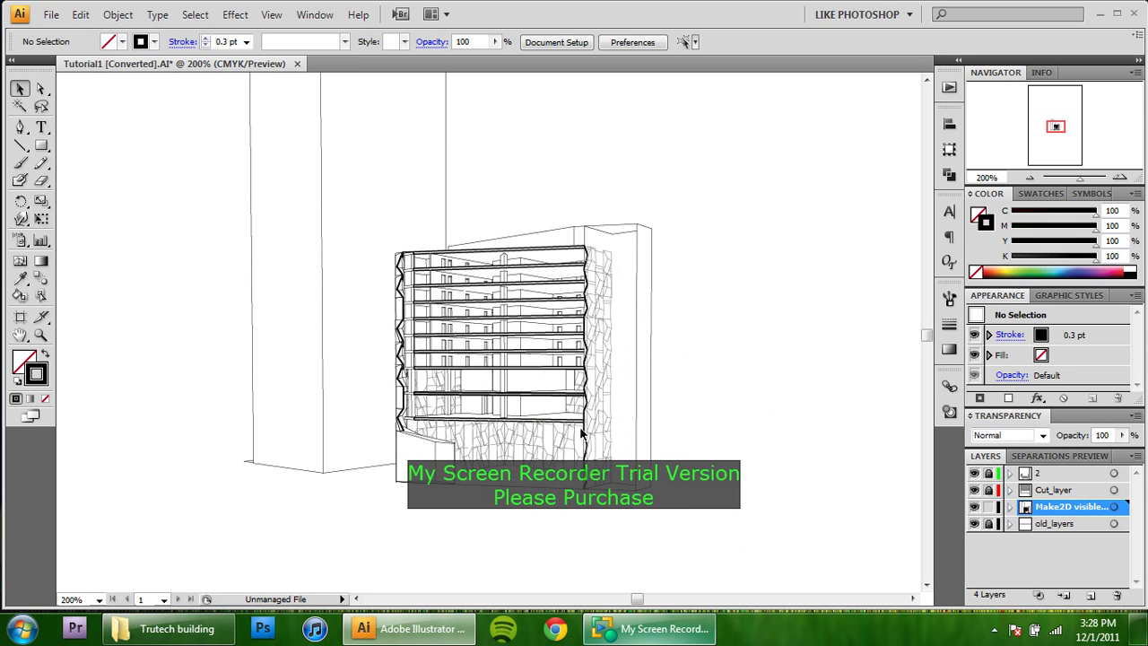
pyautogui.keyDown('alt'); pyautogui.scroll(-1, 353, 295); pyautogui.keyUp('alt')
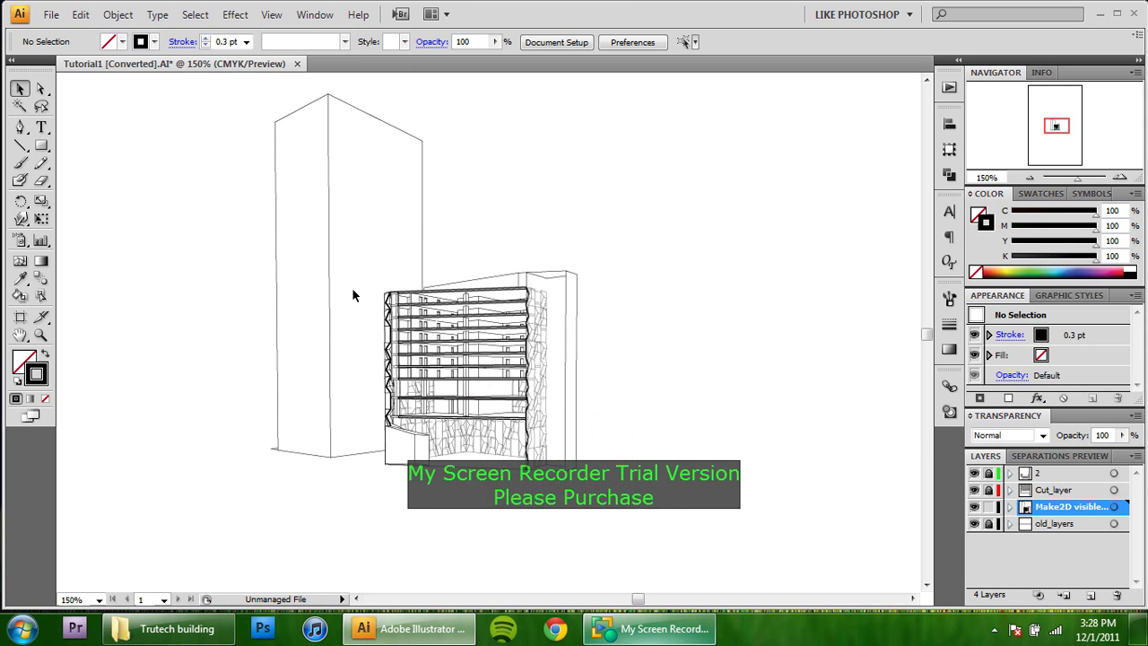